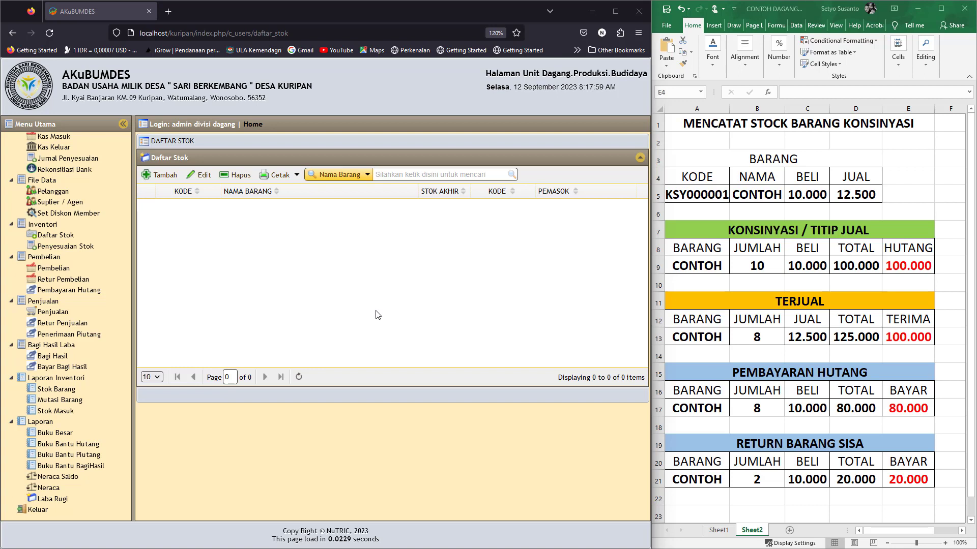
Step: Examine the consignment example in the Excel sheet: item details, consigned quantity, sales, debt payment and return of unsold goods
left_click(761, 269)
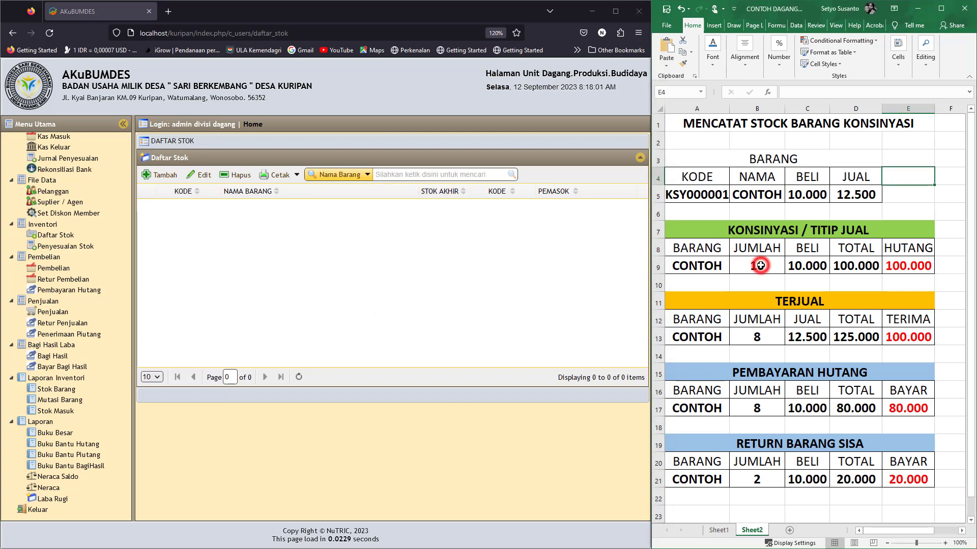
left_click(756, 339)
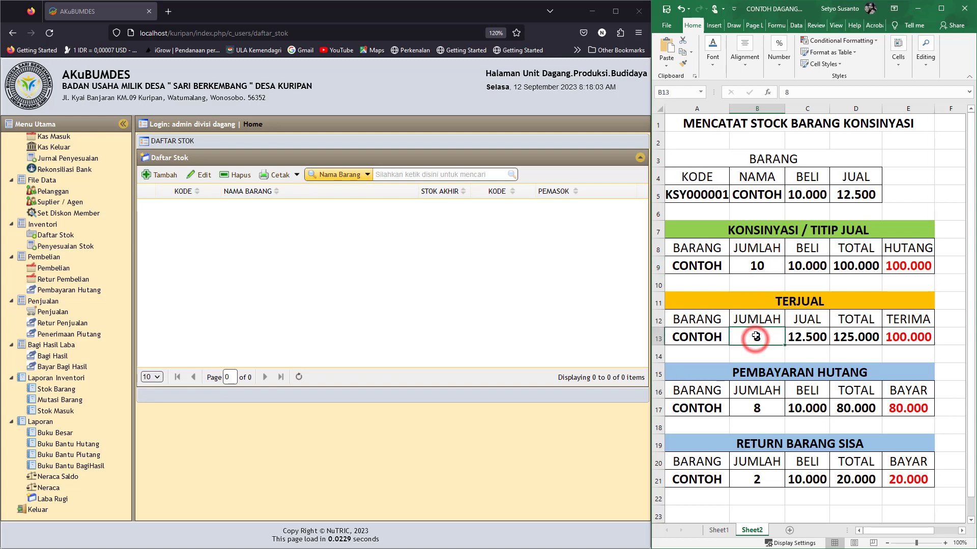
left_click(757, 482)
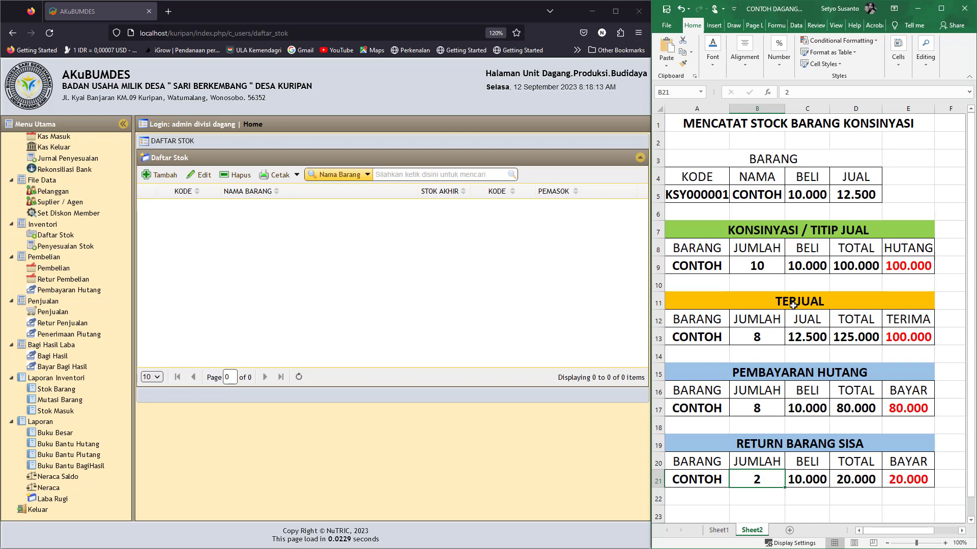
left_click(705, 201)
left_click(748, 193)
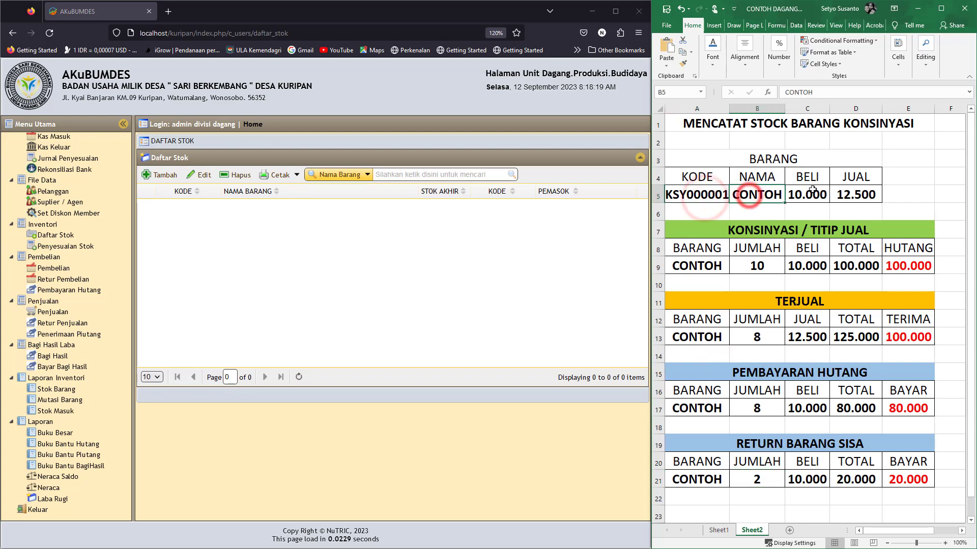
left_click(819, 194)
left_click(876, 196)
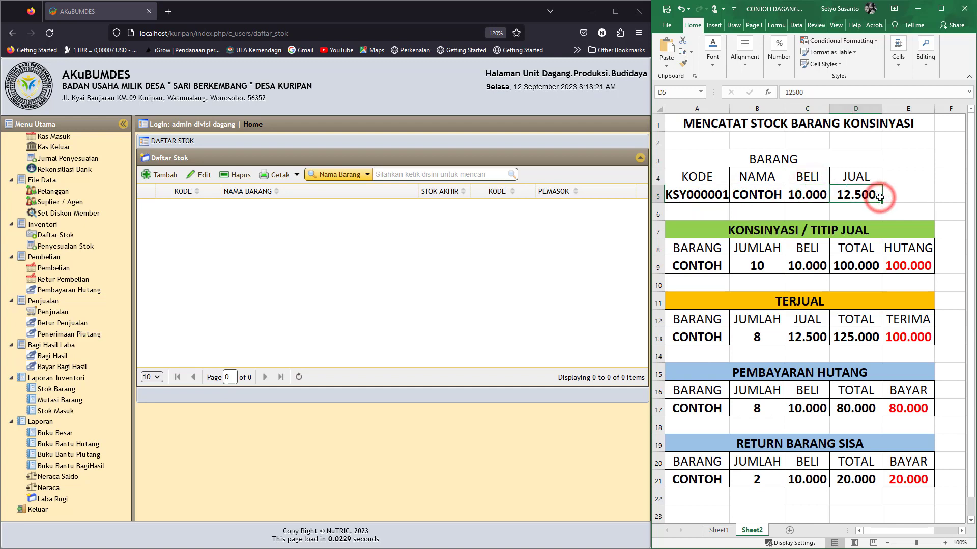
left_click(703, 248)
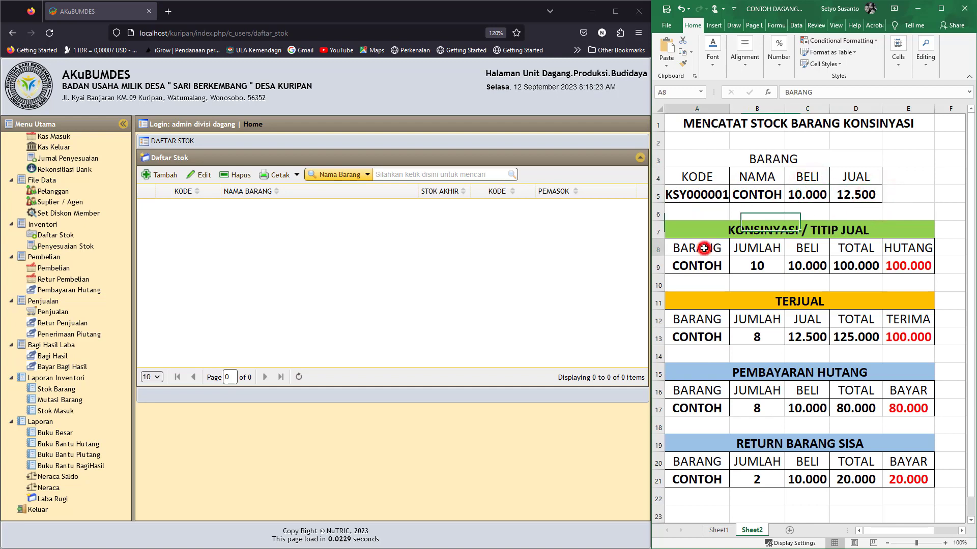
left_click(820, 232)
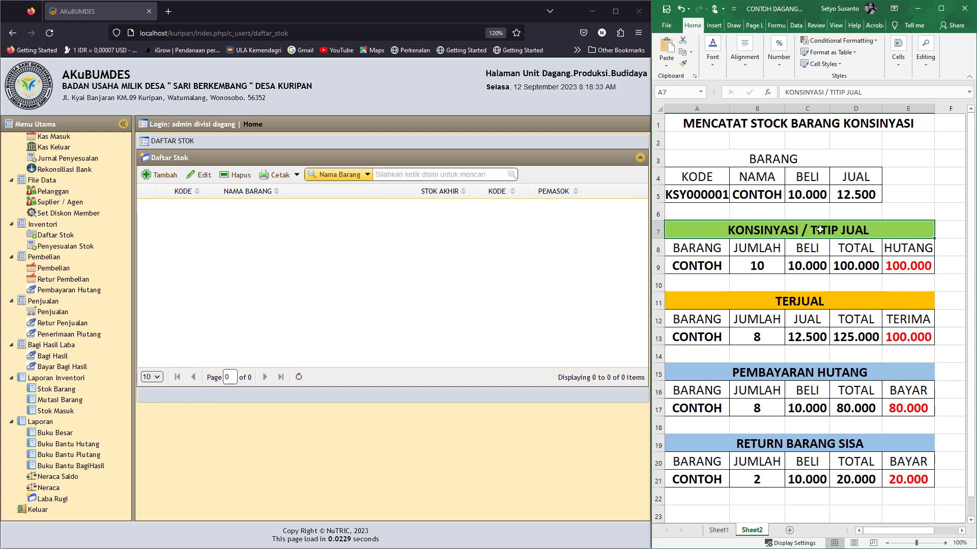
left_click(913, 248)
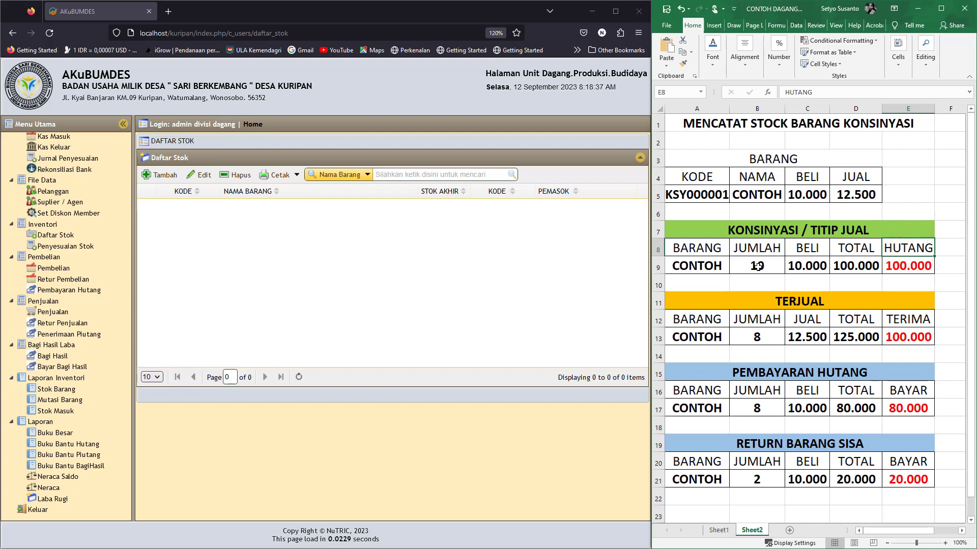
left_click(758, 267)
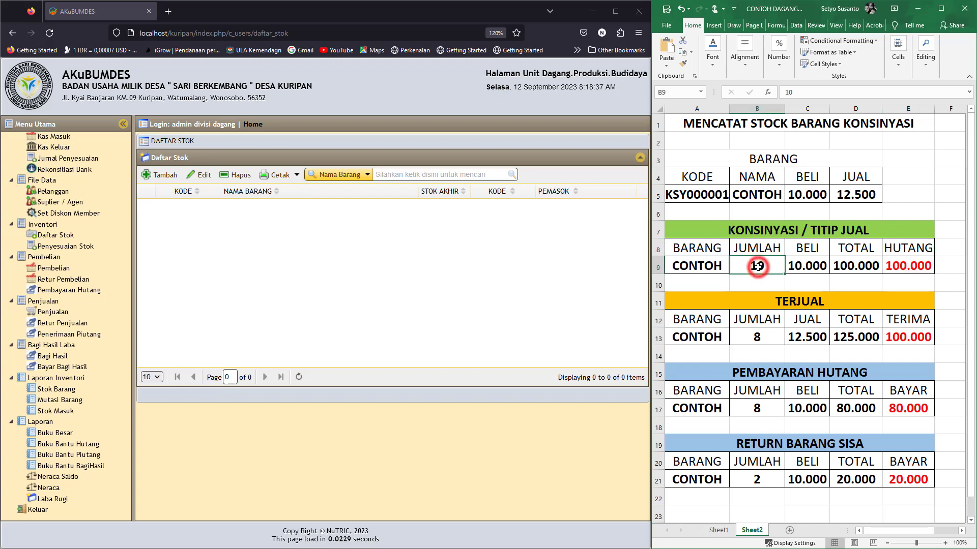
left_click(808, 269)
left_click(915, 266)
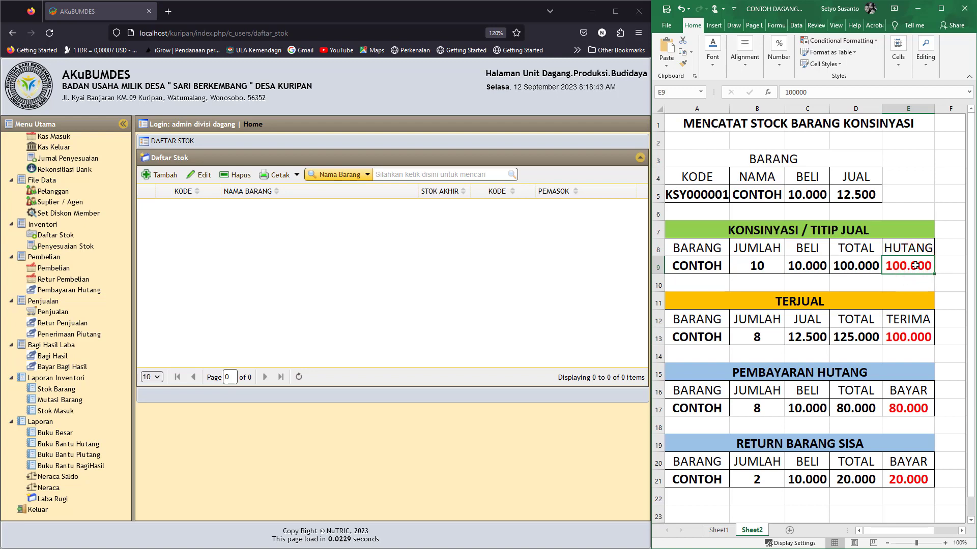
left_click(796, 301)
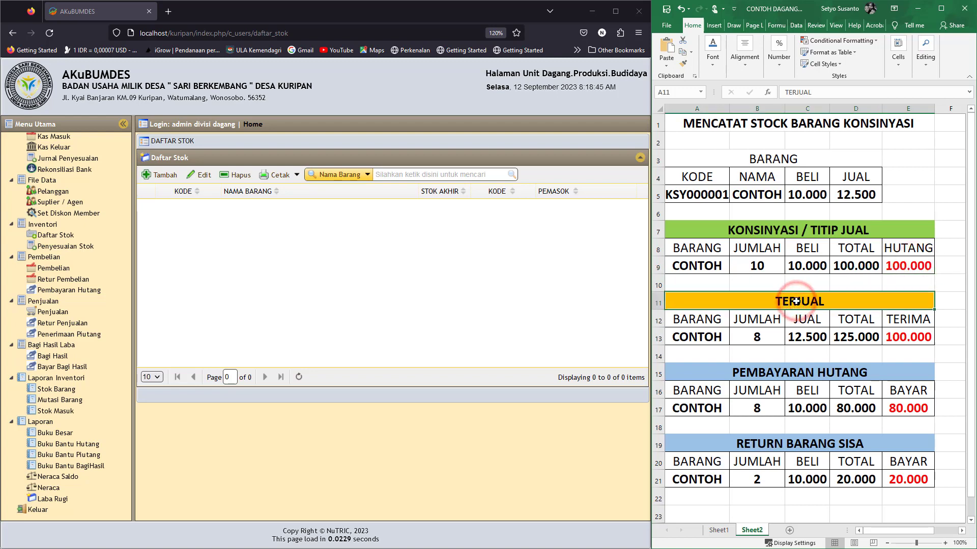
left_click(759, 340)
left_click(816, 338)
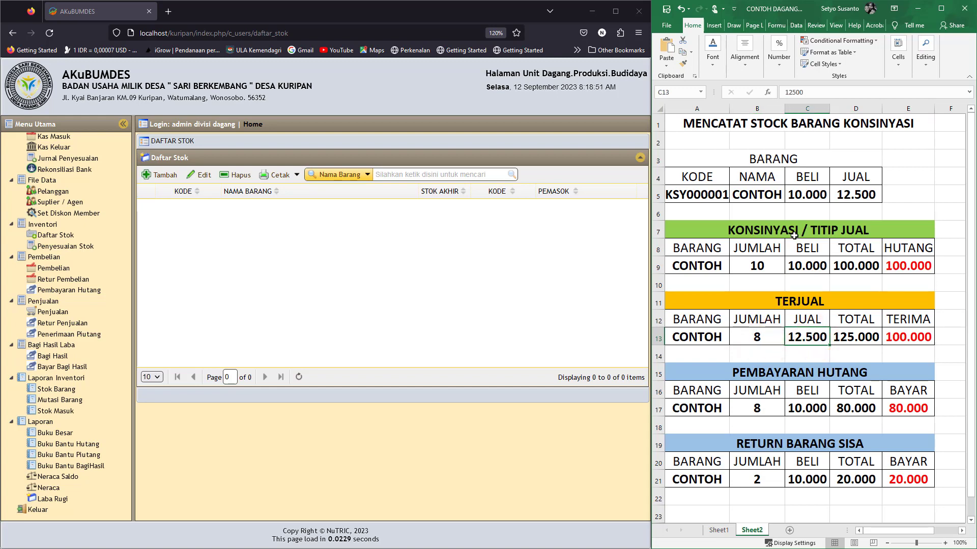
left_click(774, 374)
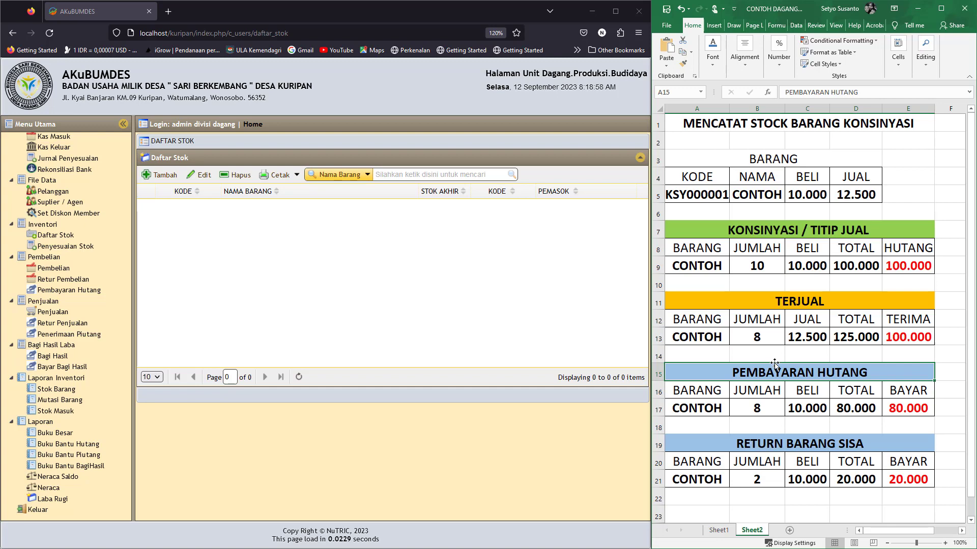
left_click(771, 410)
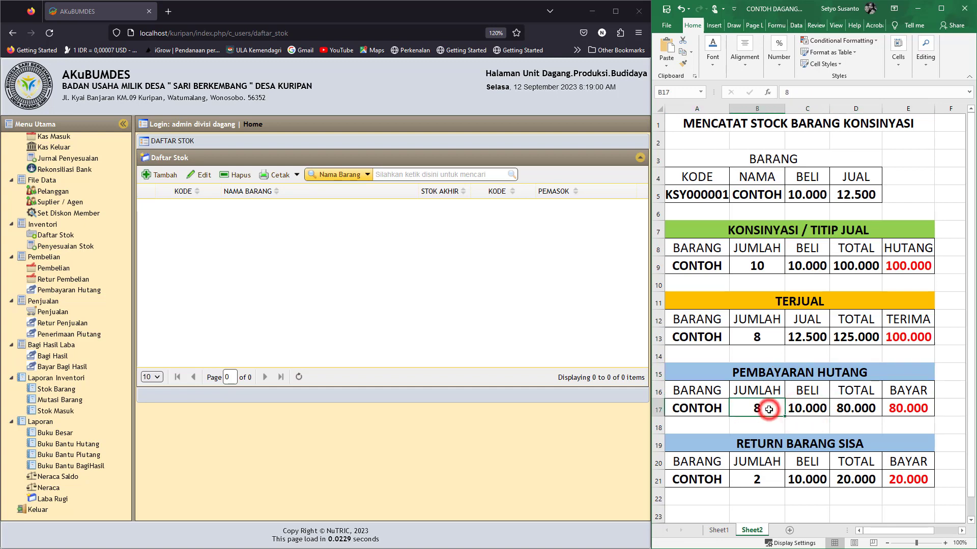
left_click(767, 444)
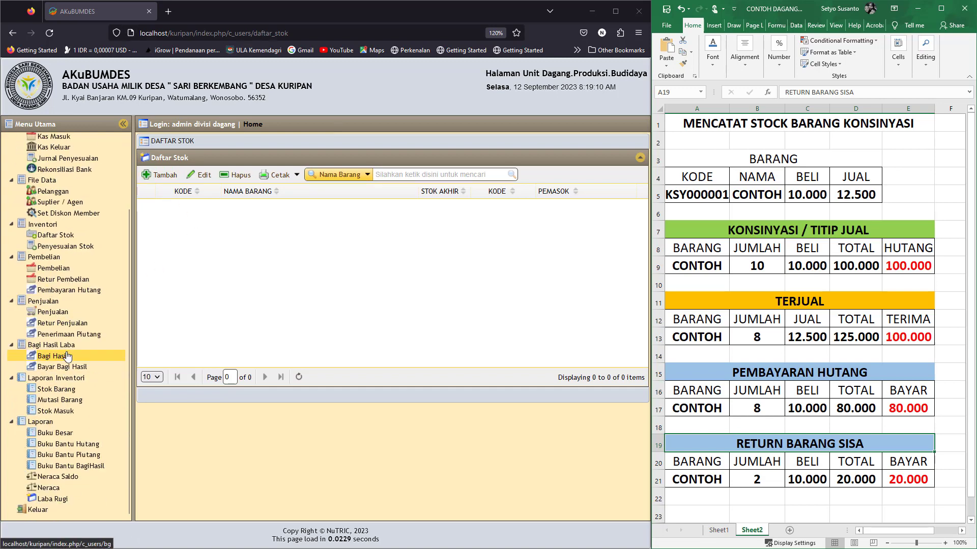
Step: Switch to AKuBUMDES, log out, and sign back in with the saved dagang login
left_click(40, 510)
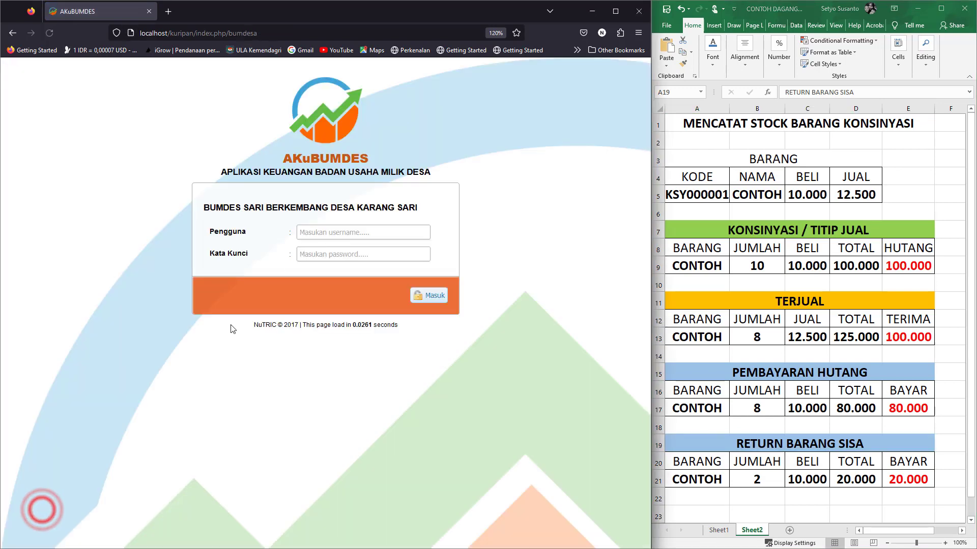
left_click(321, 233)
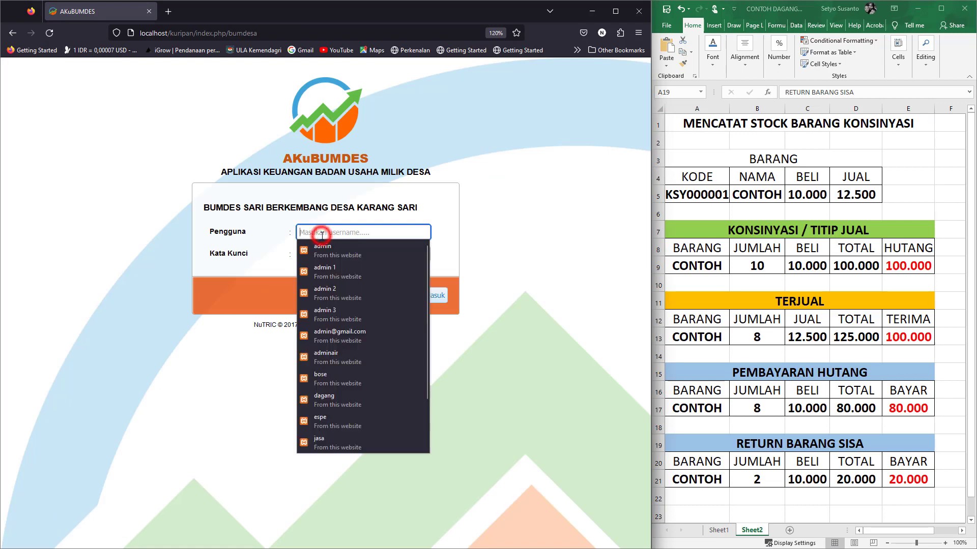
left_click(321, 400)
left_click(428, 295)
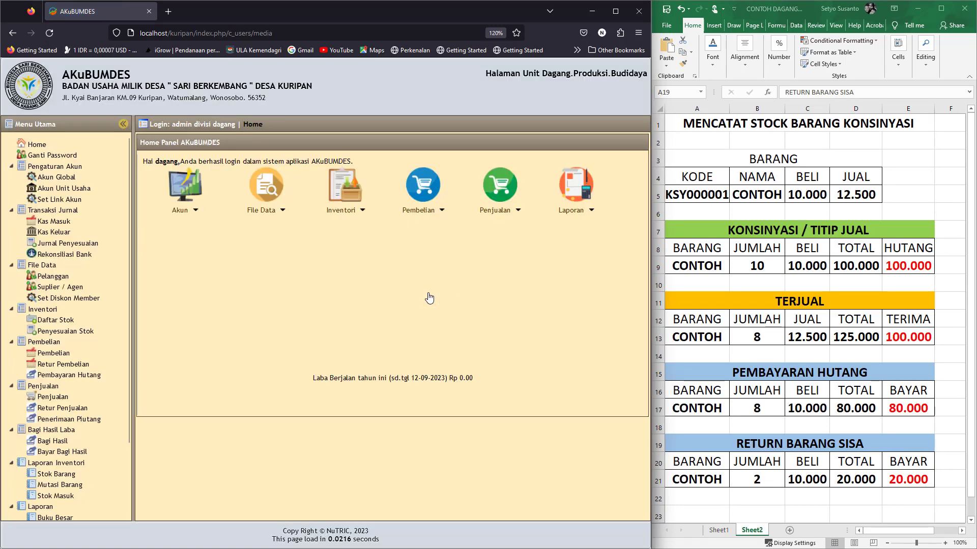
Step: Open the supplier list, review the fields of the new-supplier form, and cancel it without saving
left_click(50, 288)
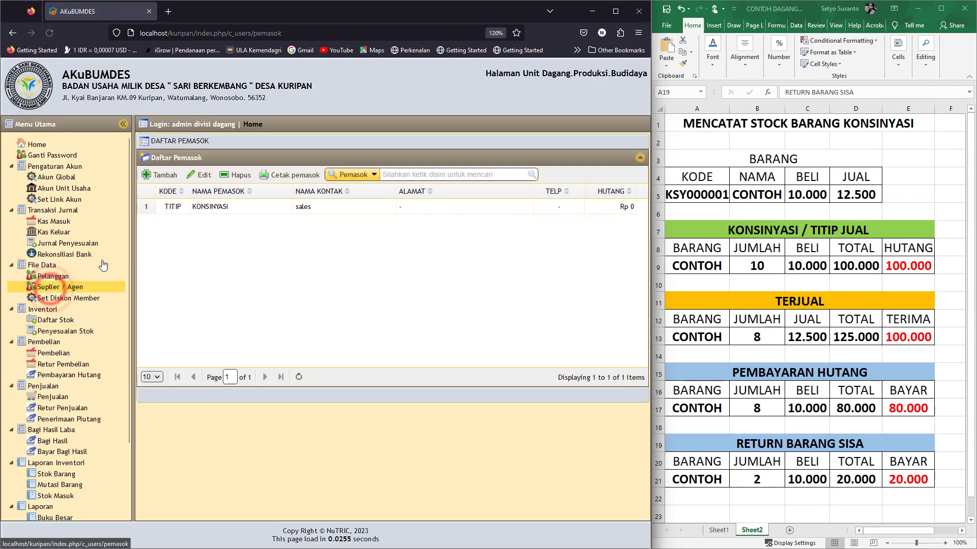
left_click(181, 207)
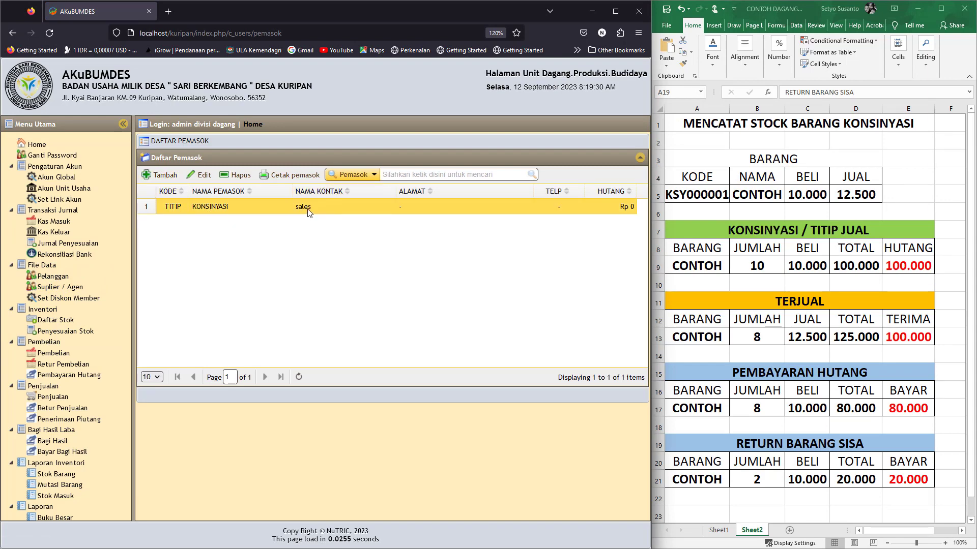
left_click(162, 176)
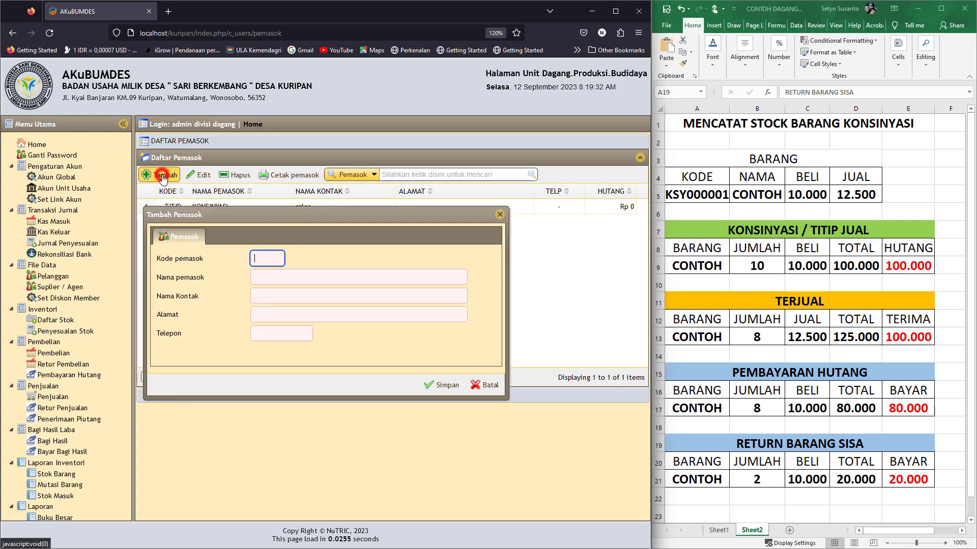
left_click(329, 278)
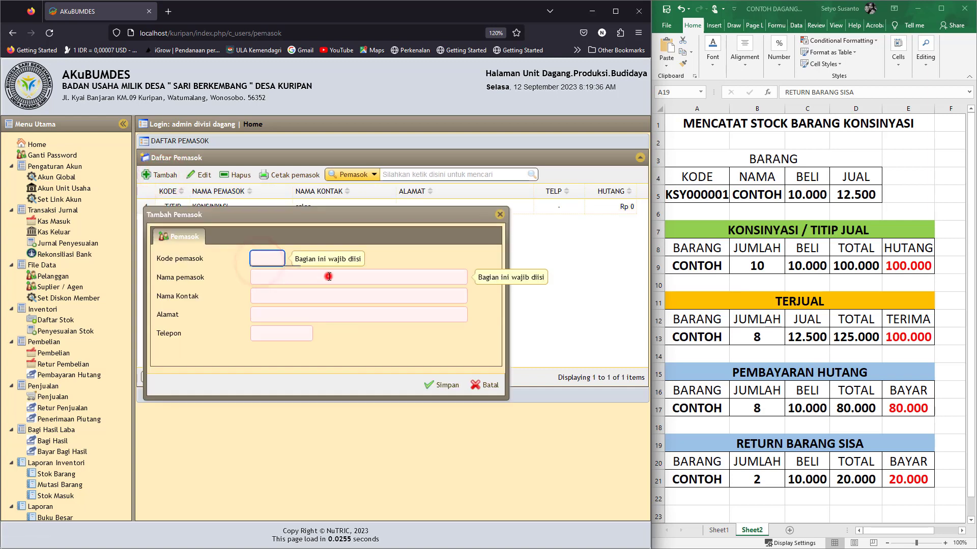
left_click(260, 295)
left_click(261, 333)
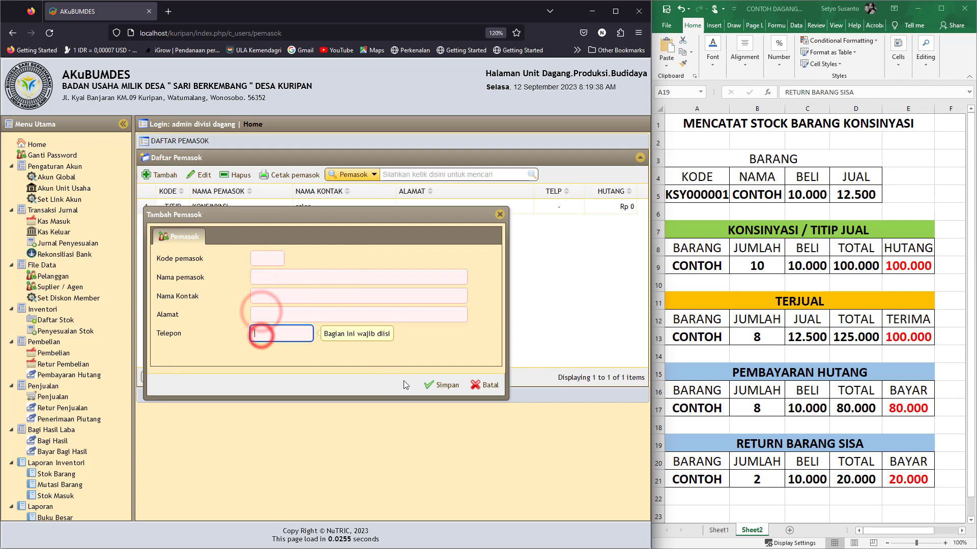
left_click(481, 387)
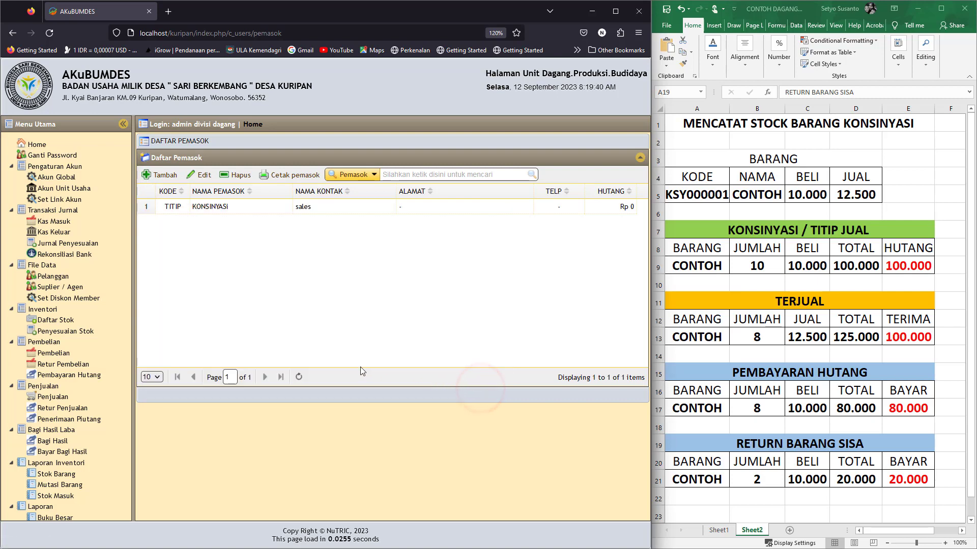
Step: Open the customer list, review the code, name, NIK, address and phone fields of the new-customer form, and cancel it
left_click(53, 278)
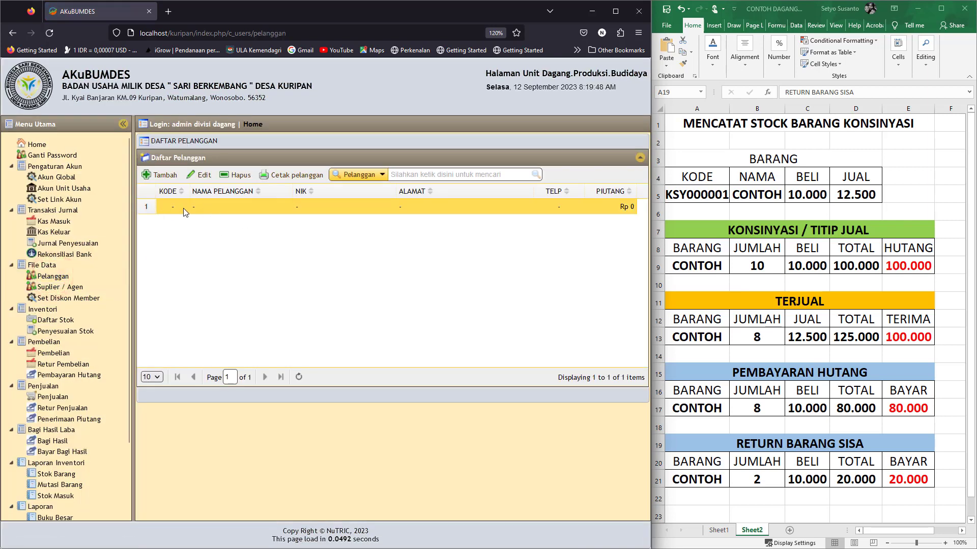
left_click(159, 176)
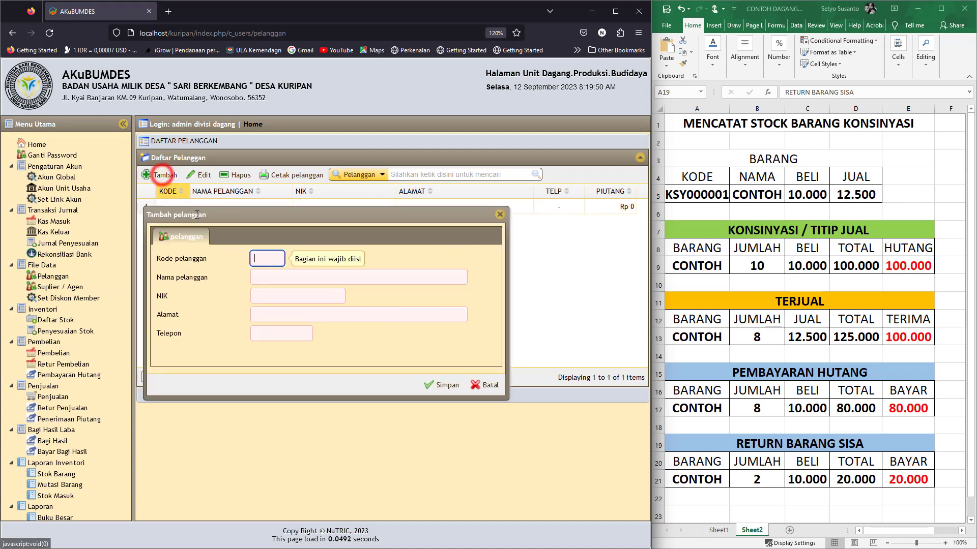
left_click(258, 257)
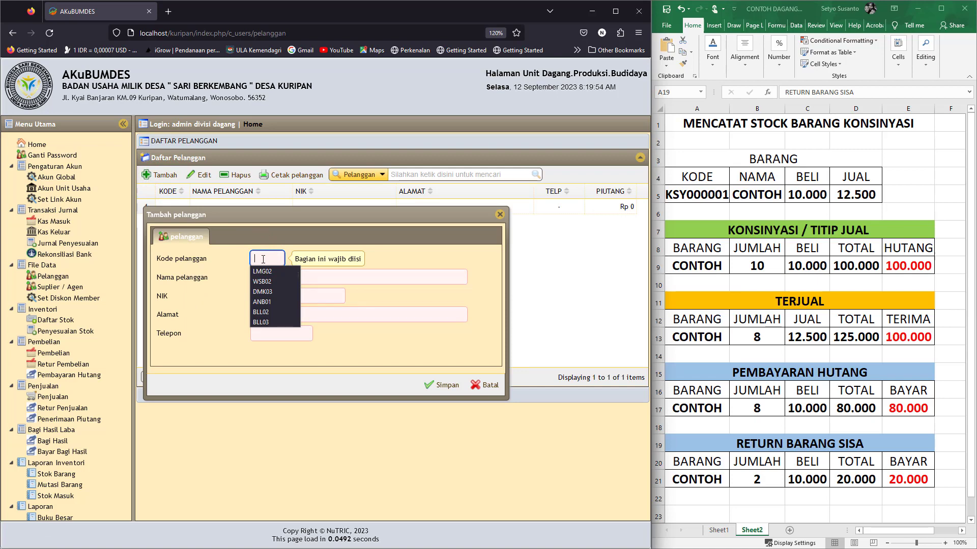
left_click(263, 259)
left_click(262, 258)
left_click(221, 278)
left_click(258, 275)
left_click(234, 300)
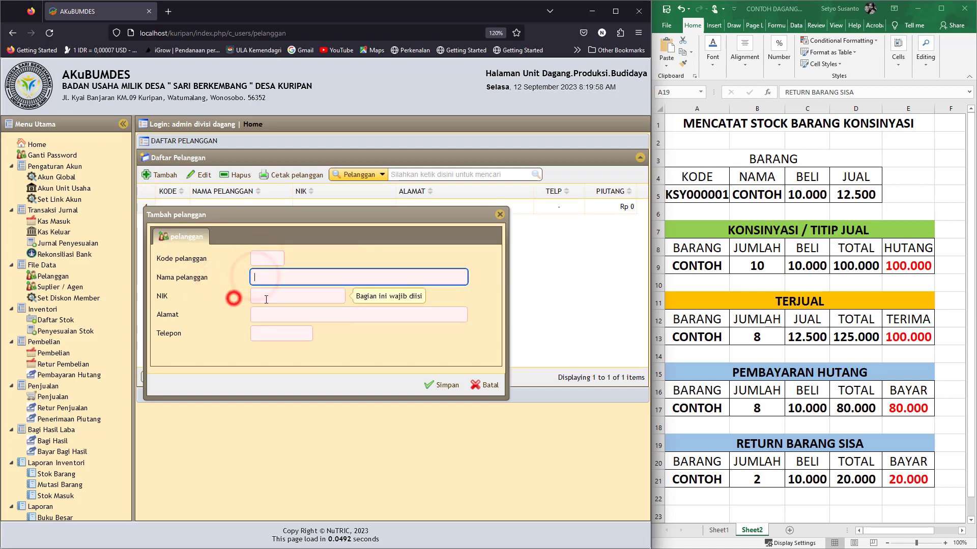
left_click(265, 299)
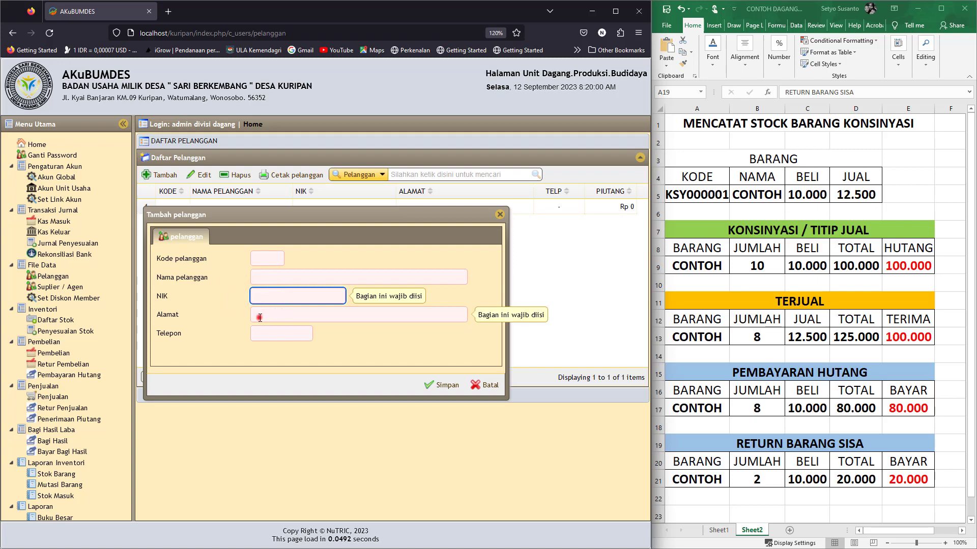
left_click(260, 318)
left_click(258, 333)
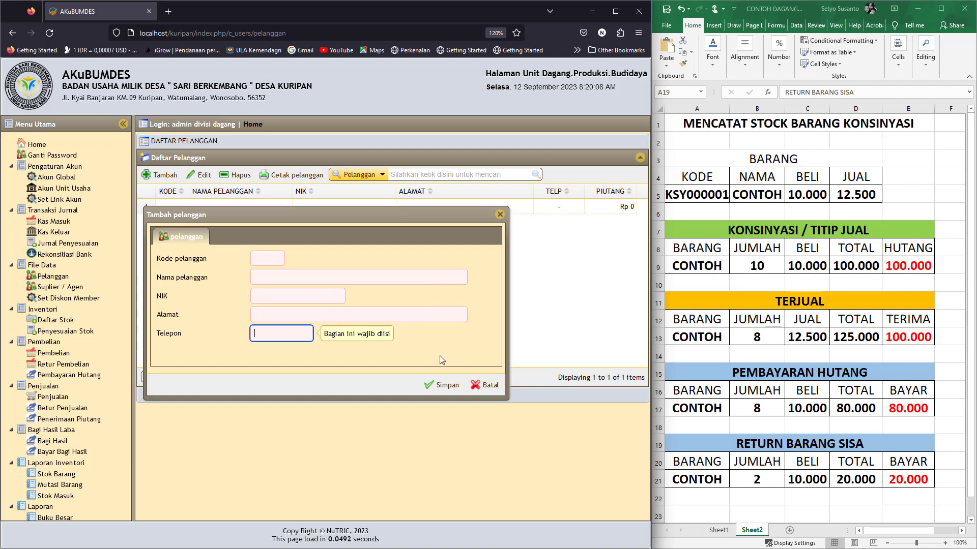
left_click(469, 385)
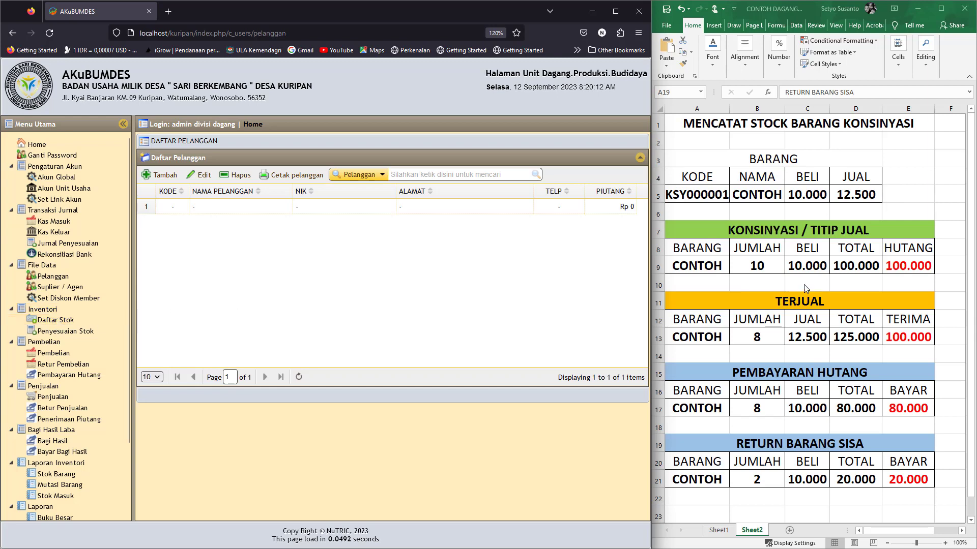
Step: Start a new item in the stock list and copy the code KSY000001 from the Excel sheet into its item code
left_click(56, 322)
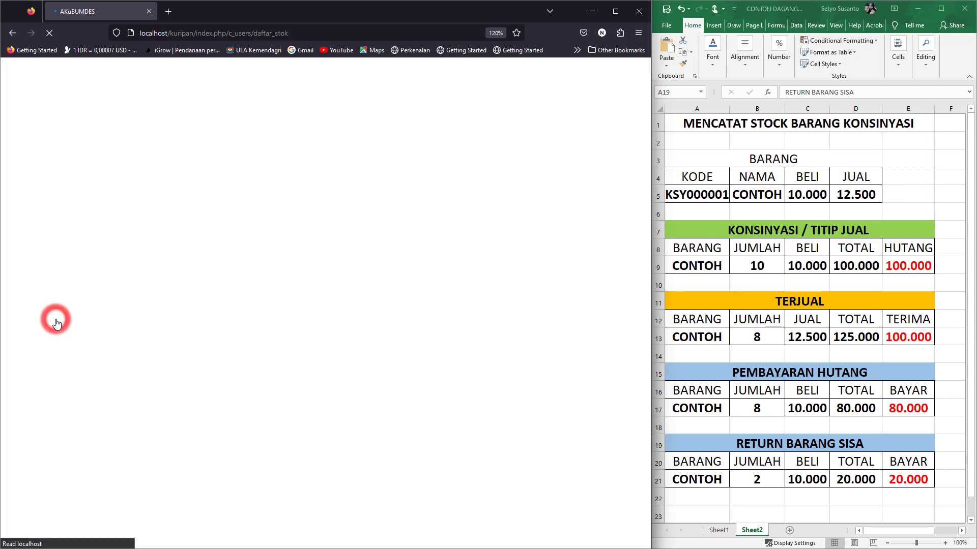
left_click(168, 181)
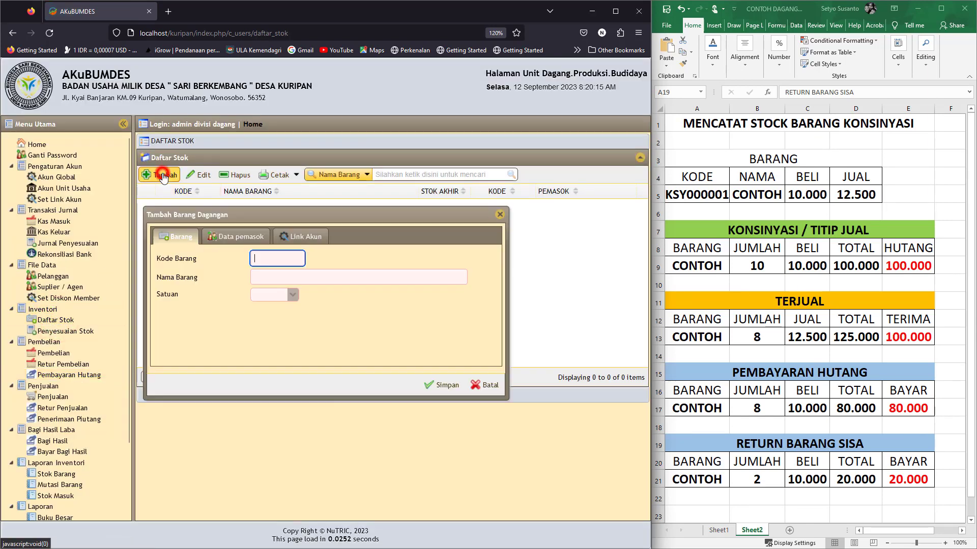
left_click(261, 258)
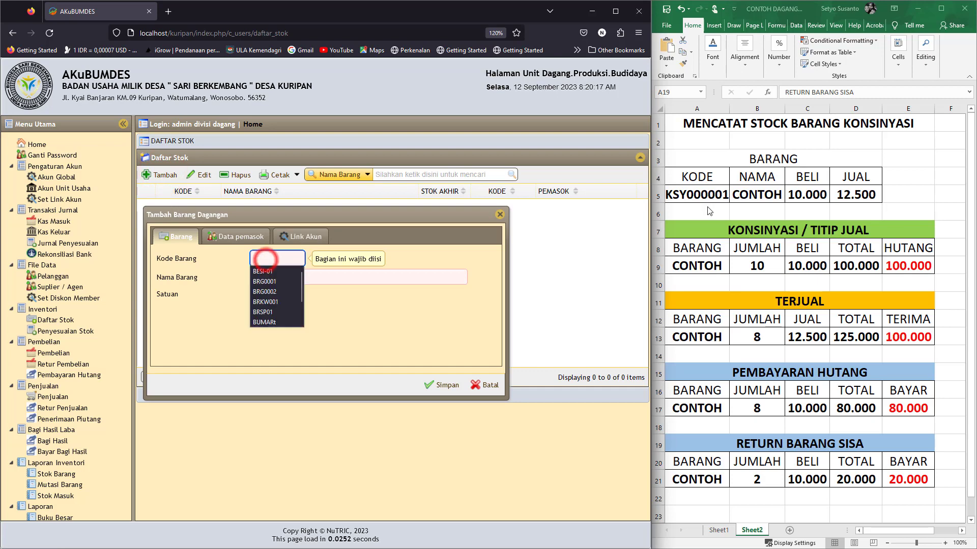
left_click(701, 198)
left_click(694, 195)
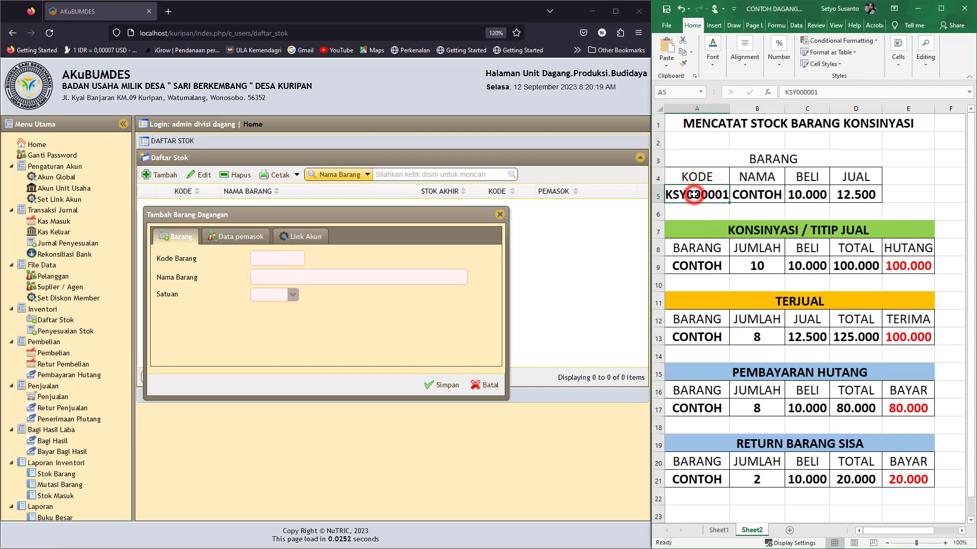
key("ctrl+c")
left_click(265, 259)
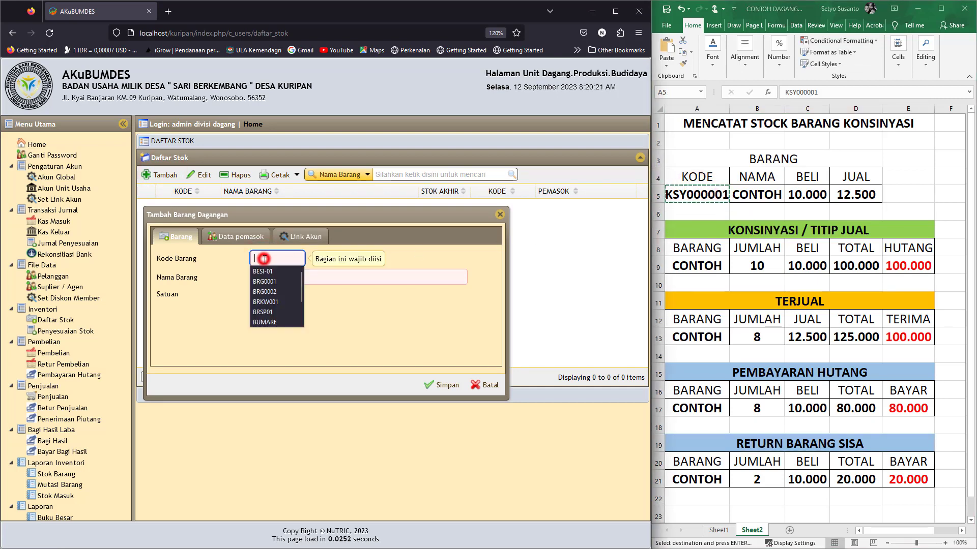
key("ctrl+v")
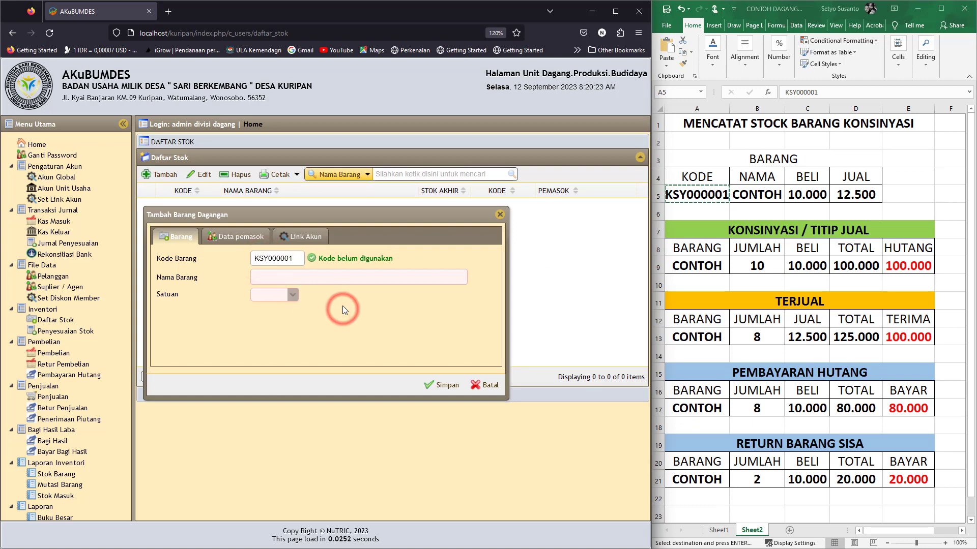
Step: Name the new item Barang Contoh and set its unit to Pcs
left_click(266, 277)
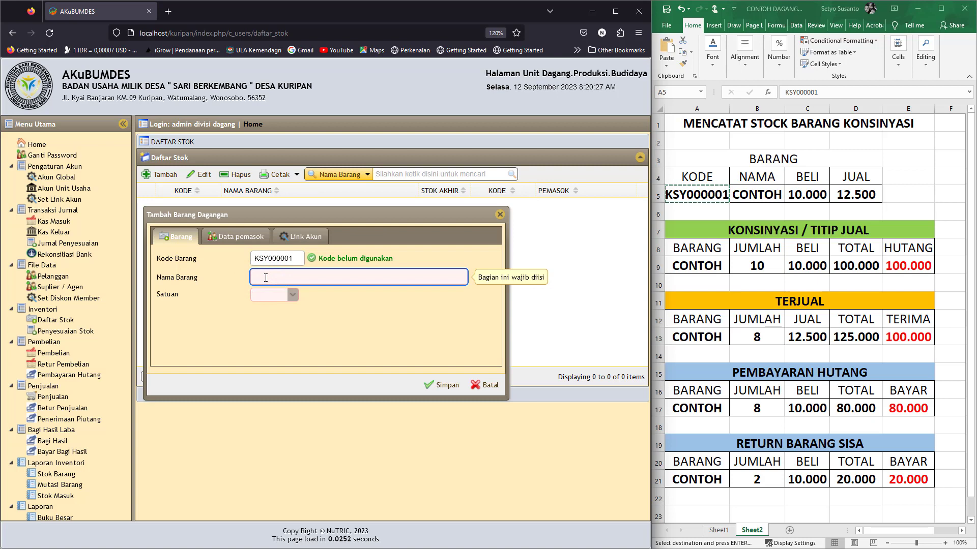
type("Barang")
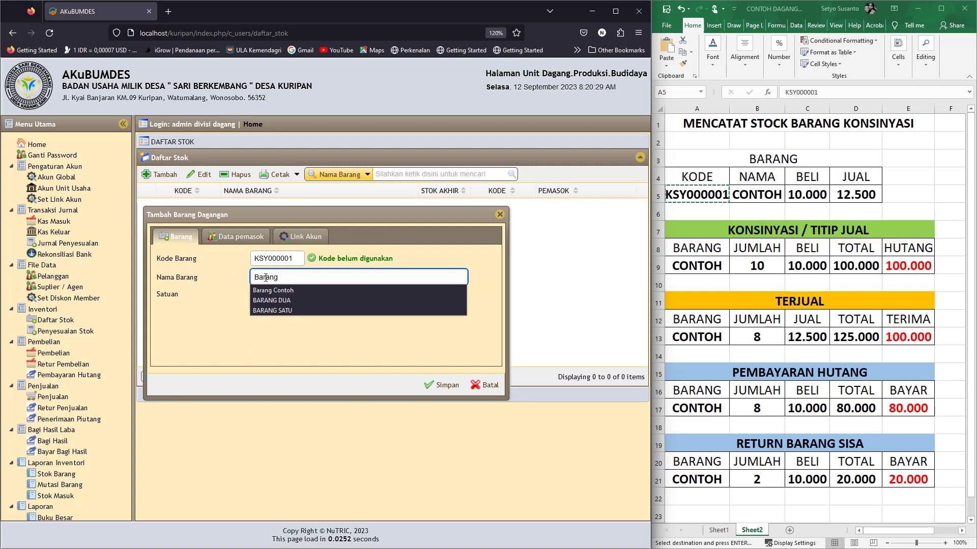
left_click(281, 291)
left_click(266, 298)
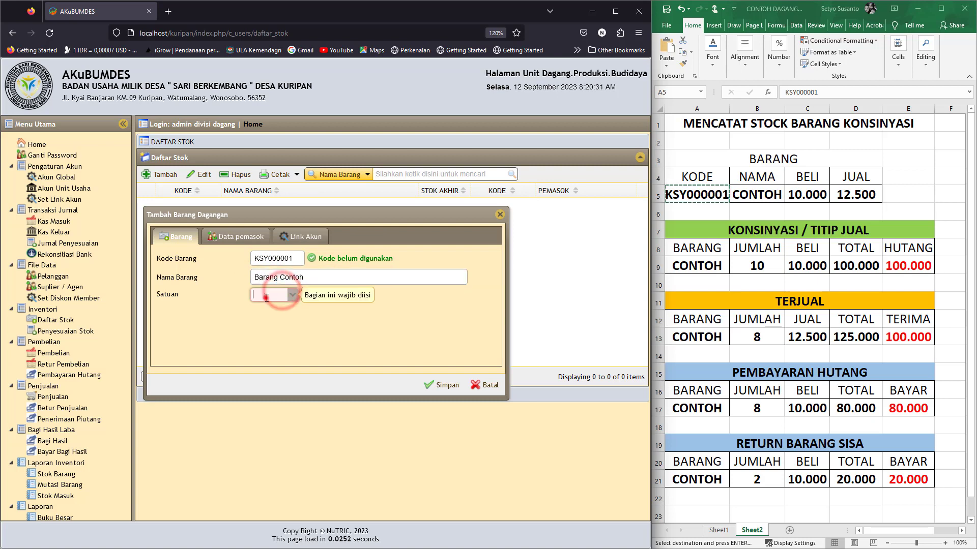
type("Pas")
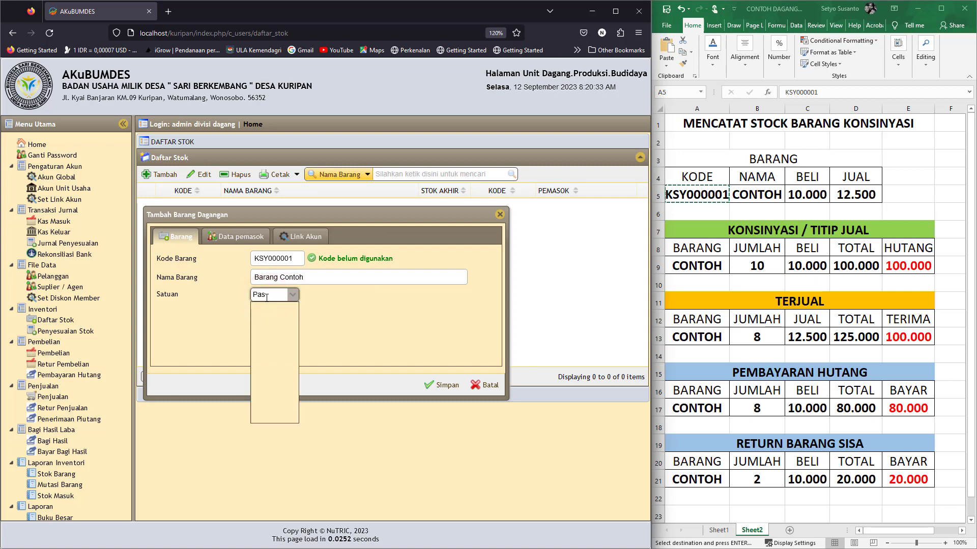
type("cs")
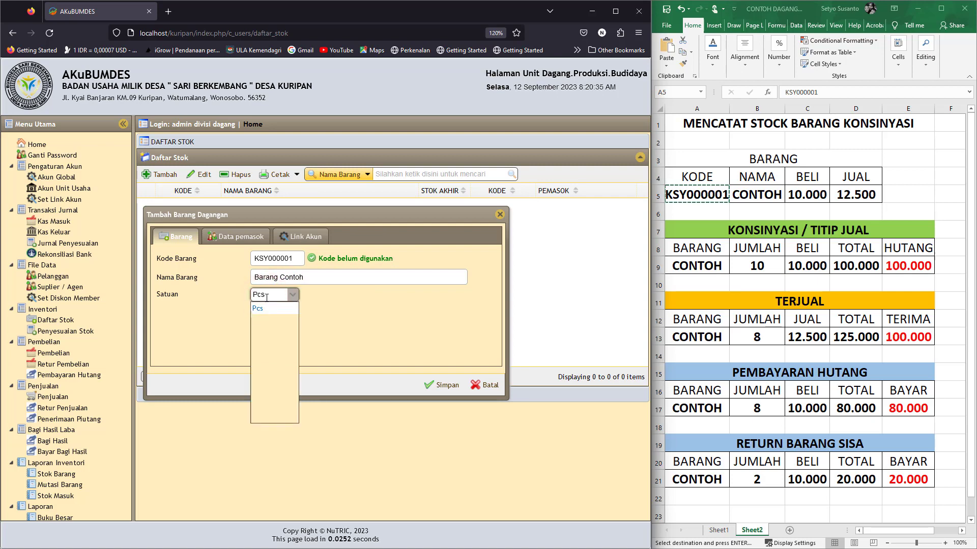
left_click(343, 313)
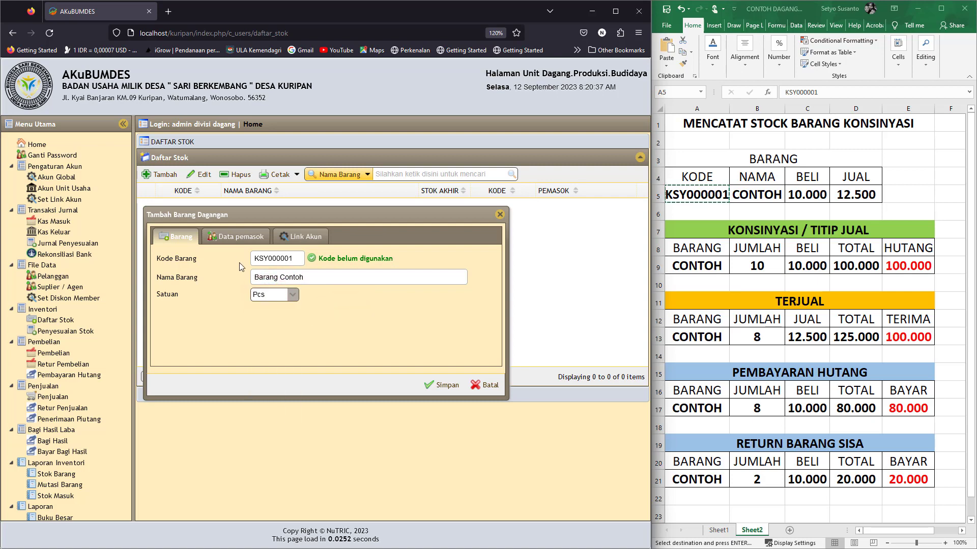
Step: Assign the supplier KONSINYASI to the item, check its linked accounts, and save it
left_click(244, 241)
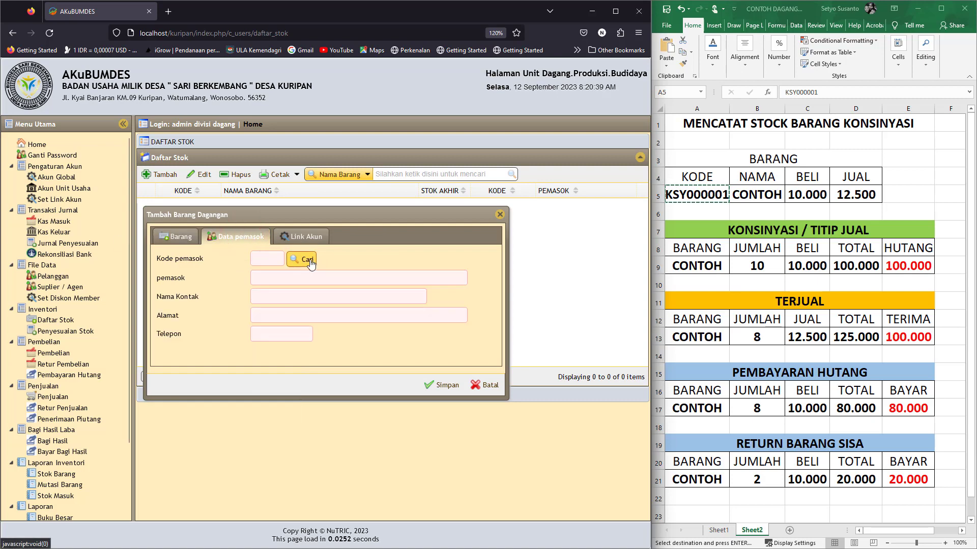
left_click(311, 263)
left_click(225, 237)
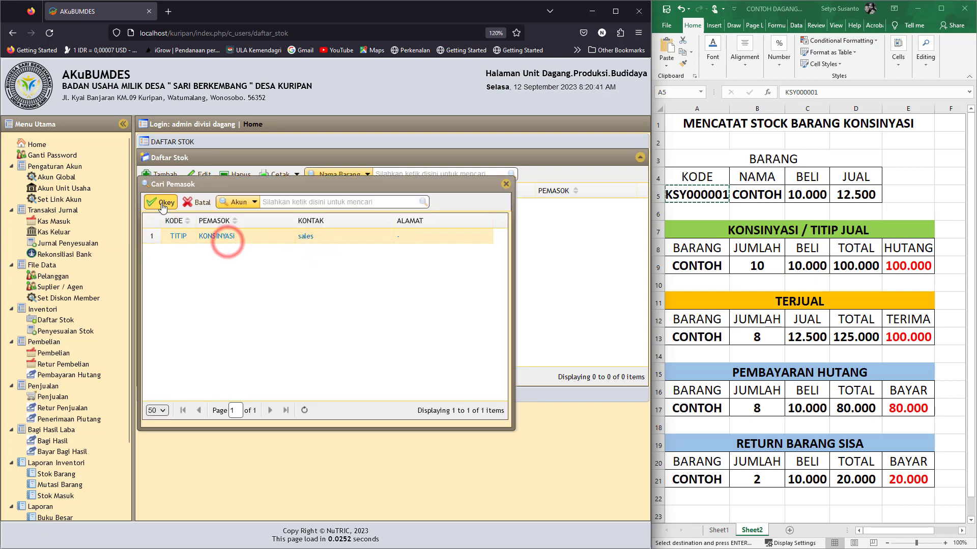
left_click(162, 203)
left_click(298, 238)
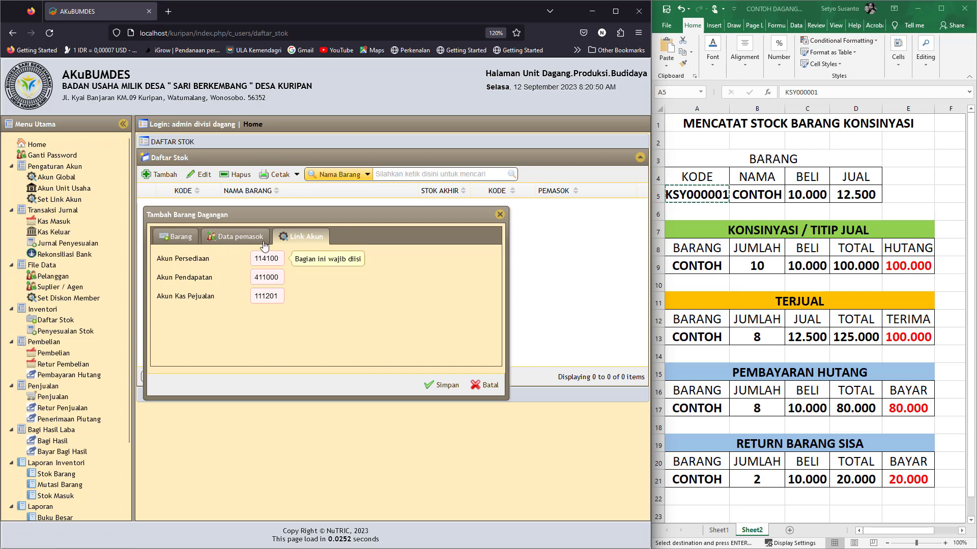
left_click(436, 388)
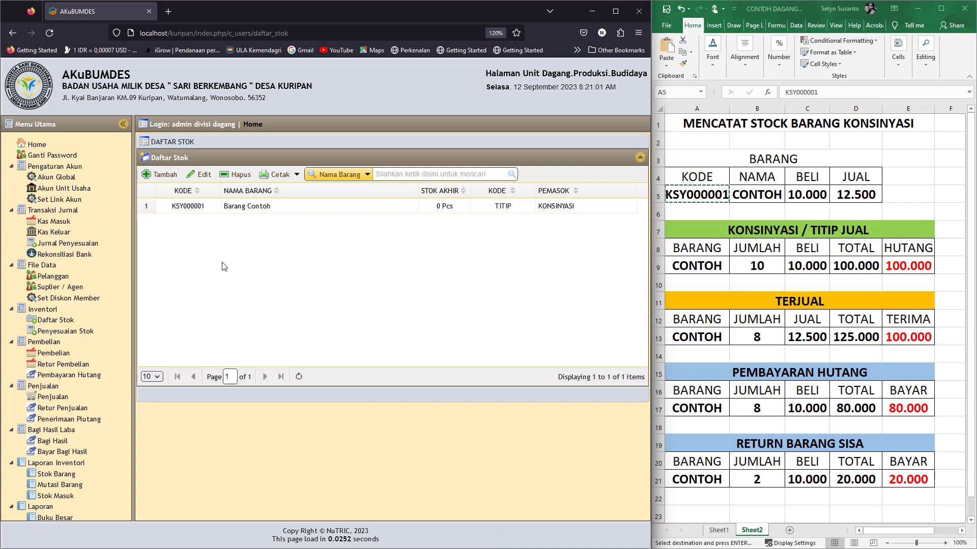
Step: Create a stock adjustment dated 12-09-2023 and add Barang Contoh to its item list
left_click(67, 336)
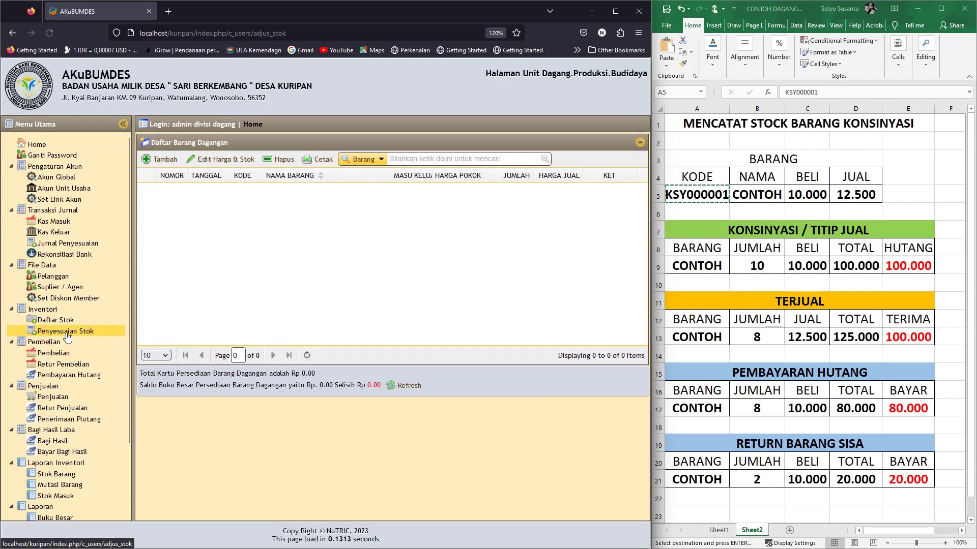
left_click(163, 167)
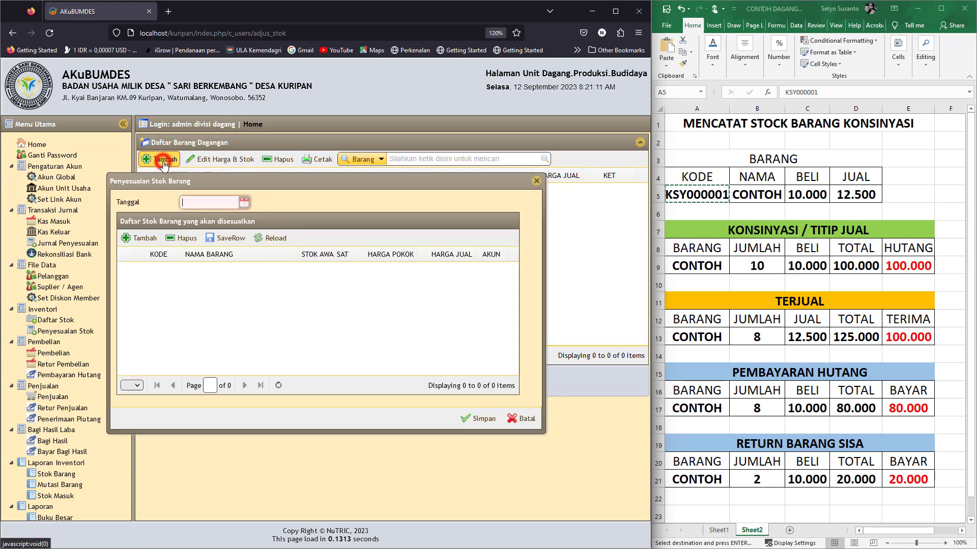
left_click(245, 203)
left_click(212, 273)
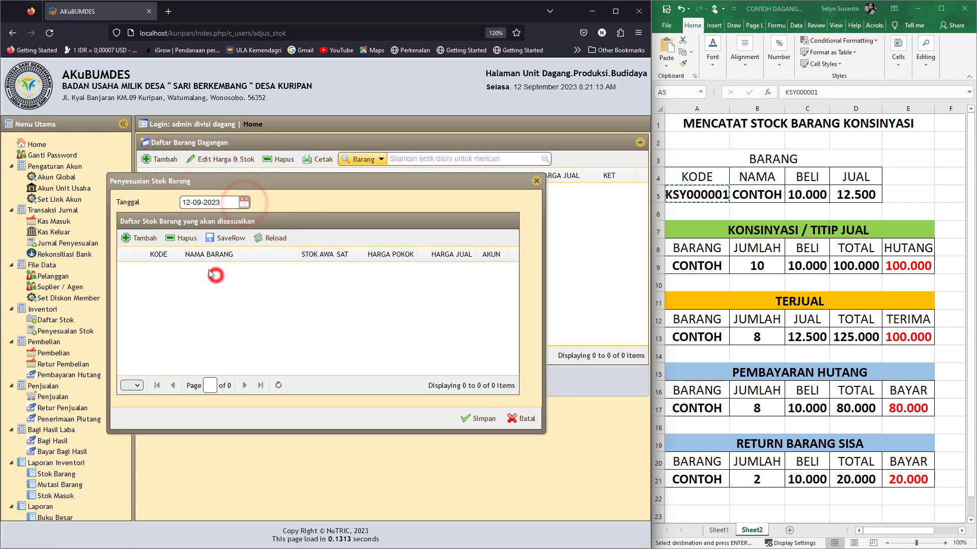
left_click(142, 240)
left_click(257, 253)
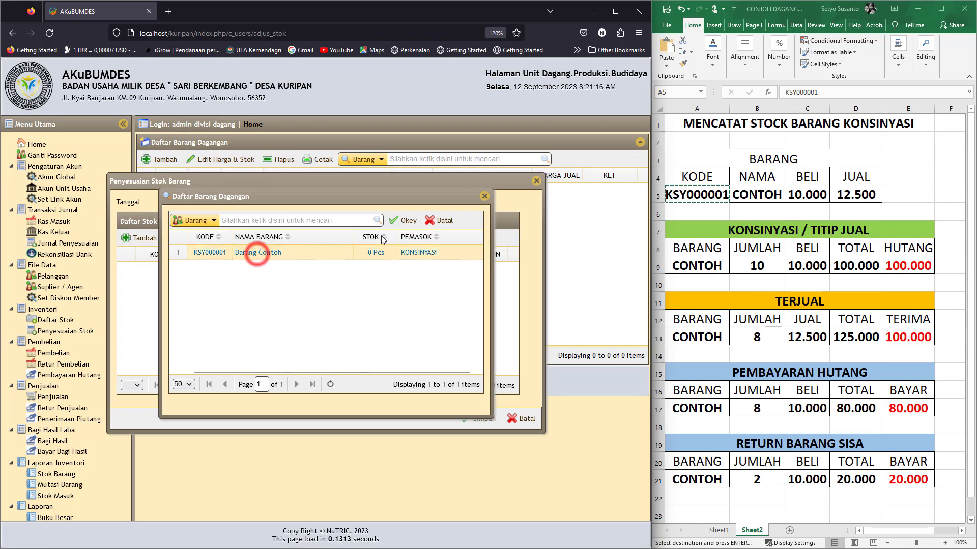
left_click(406, 221)
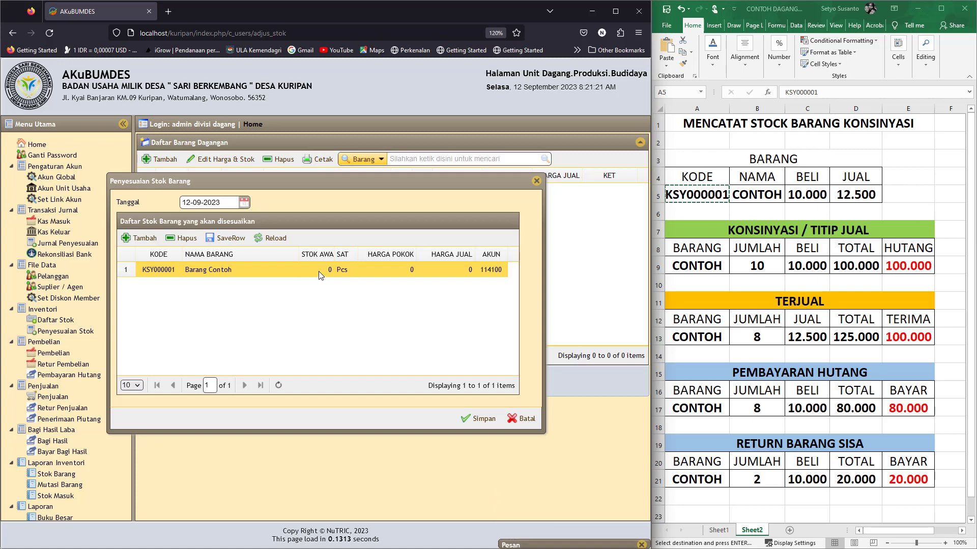
Step: Set Barang Contoh's cost price to 10000 and selling price to 12500 as in the Excel sheet, and save the adjustment
left_click(386, 272)
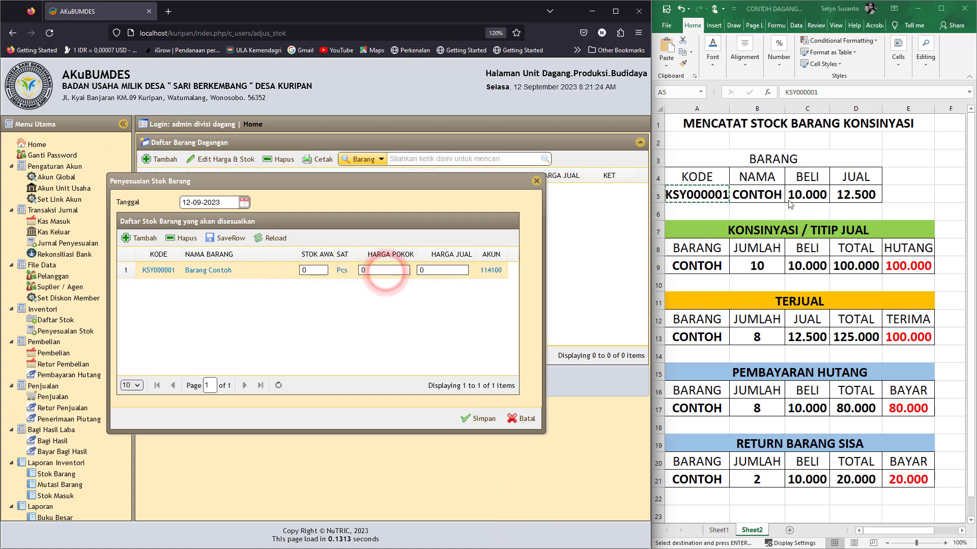
left_click(810, 195)
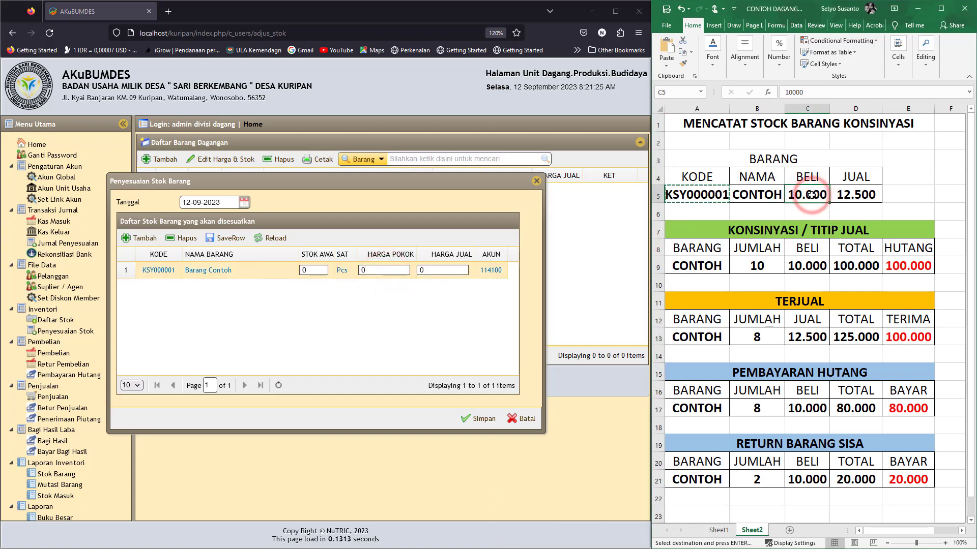
left_click(857, 195)
left_click(384, 270)
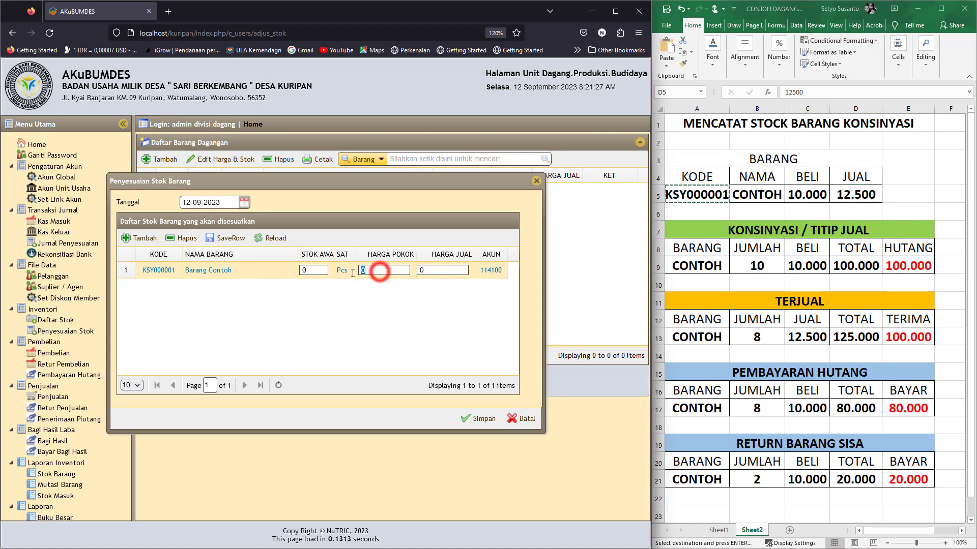
type("1")
type("12")
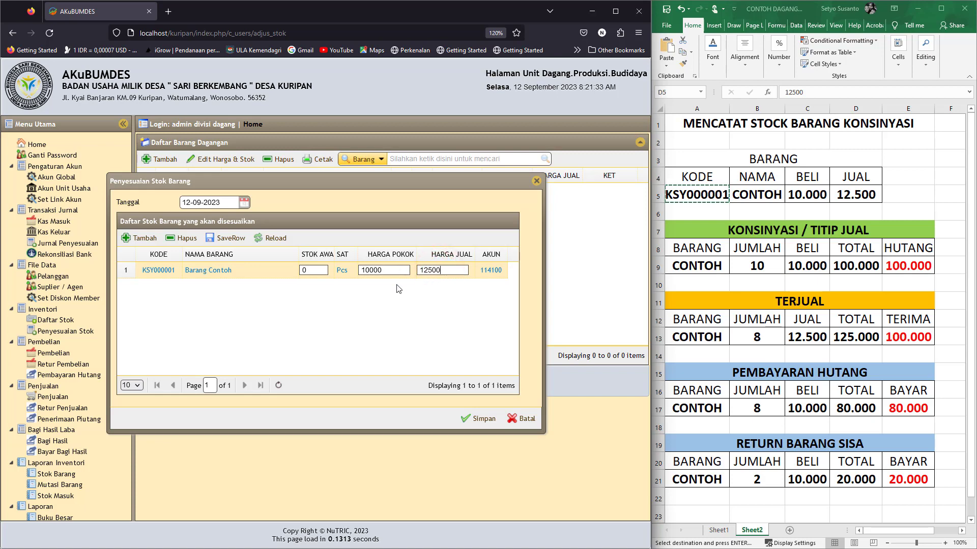
left_click(227, 238)
left_click(270, 239)
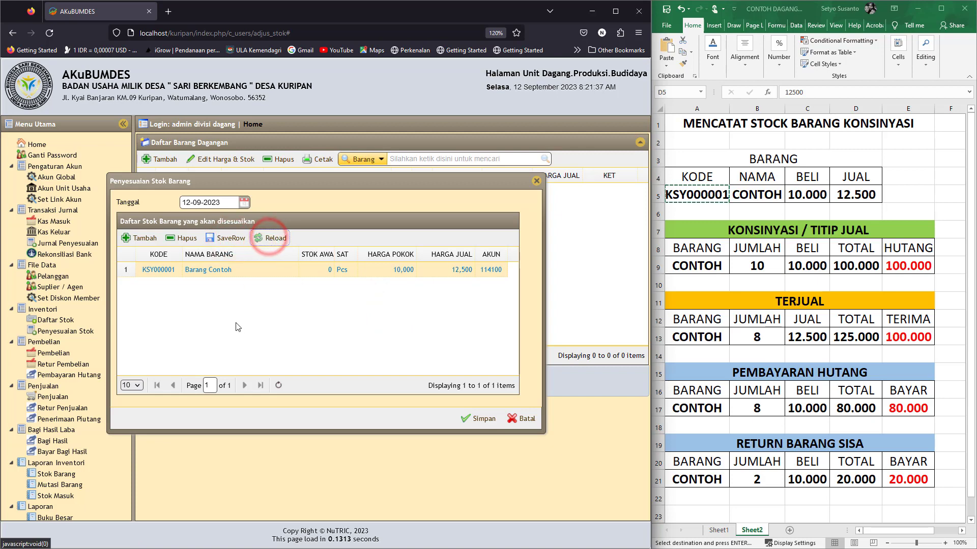
left_click(479, 419)
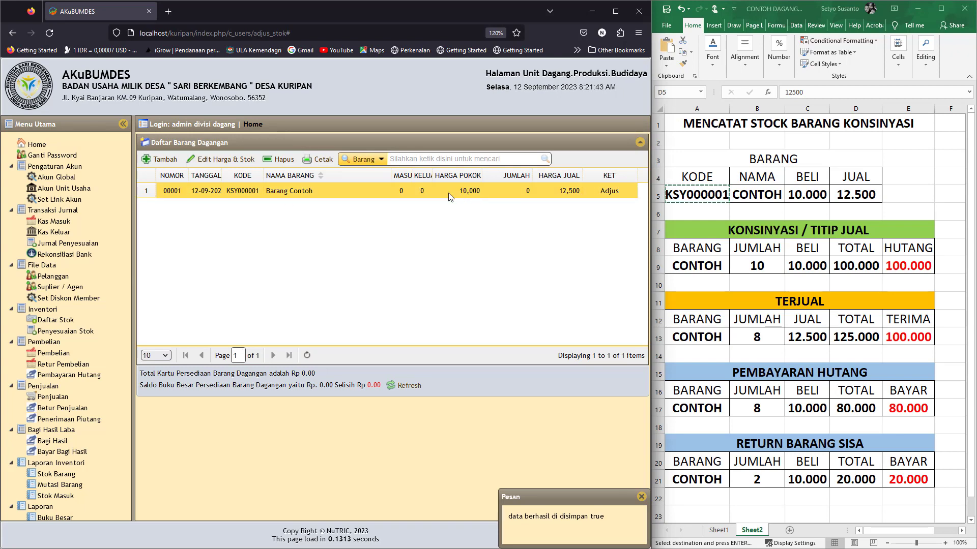
left_click(470, 194)
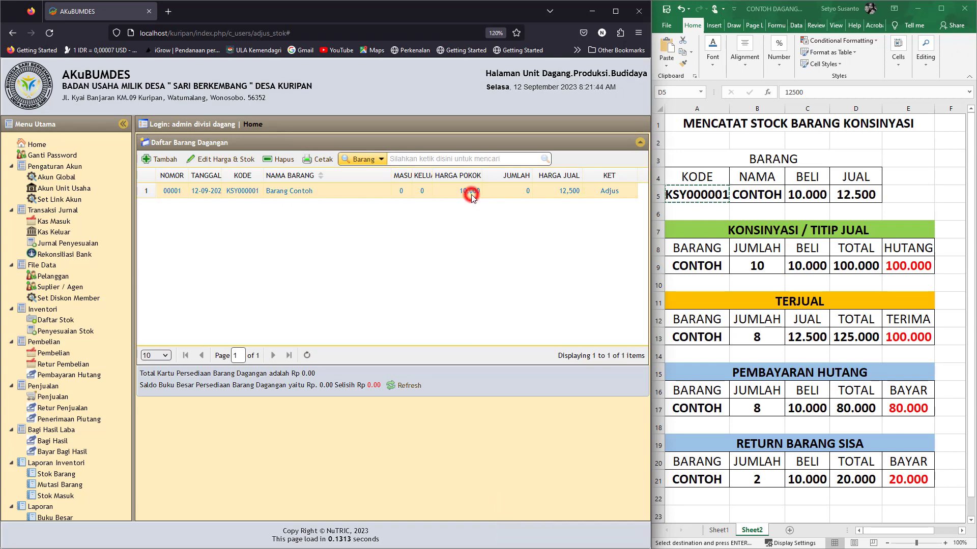
left_click(567, 196)
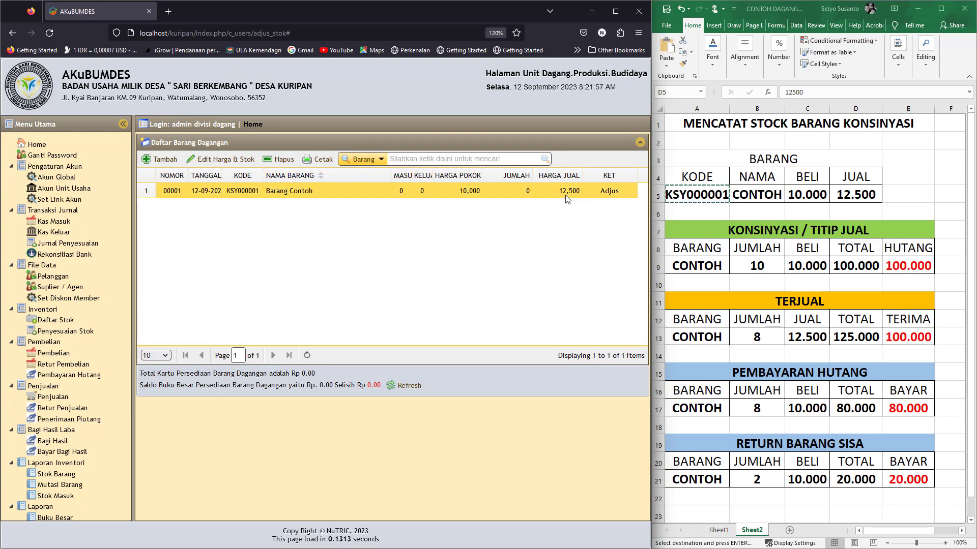
Step: Start a new purchase for the consignment section of the sheet, dated 12-09-2023 with purchase invoice Titip 1
left_click(763, 231)
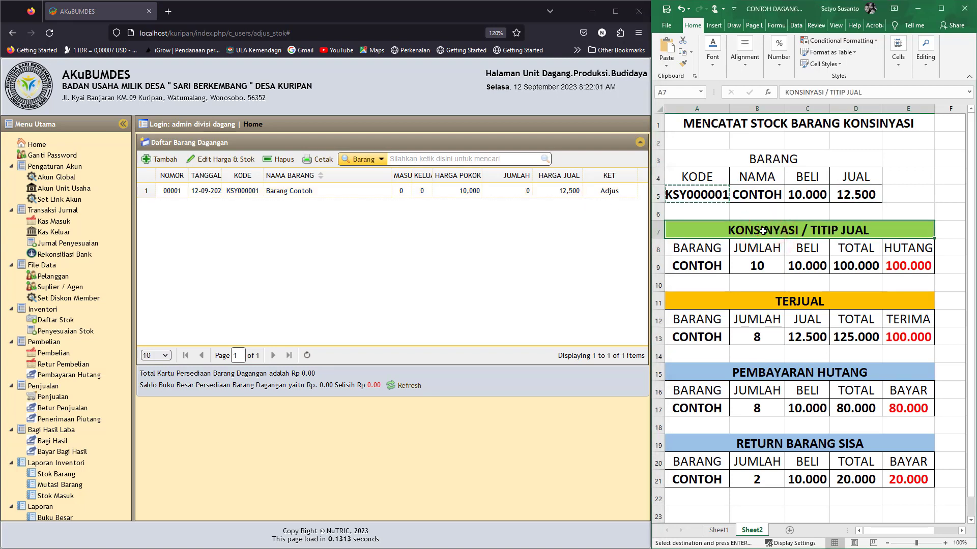
left_click(49, 354)
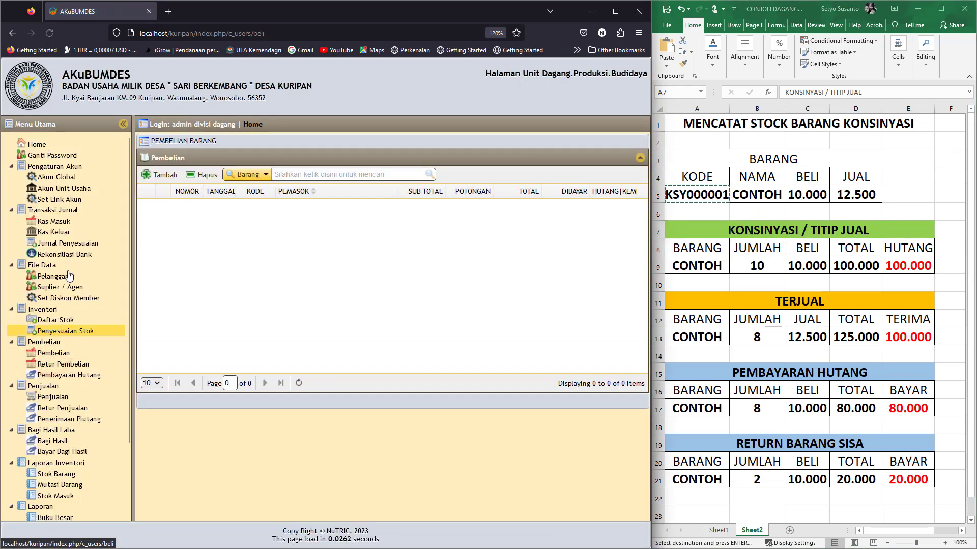
left_click(53, 356)
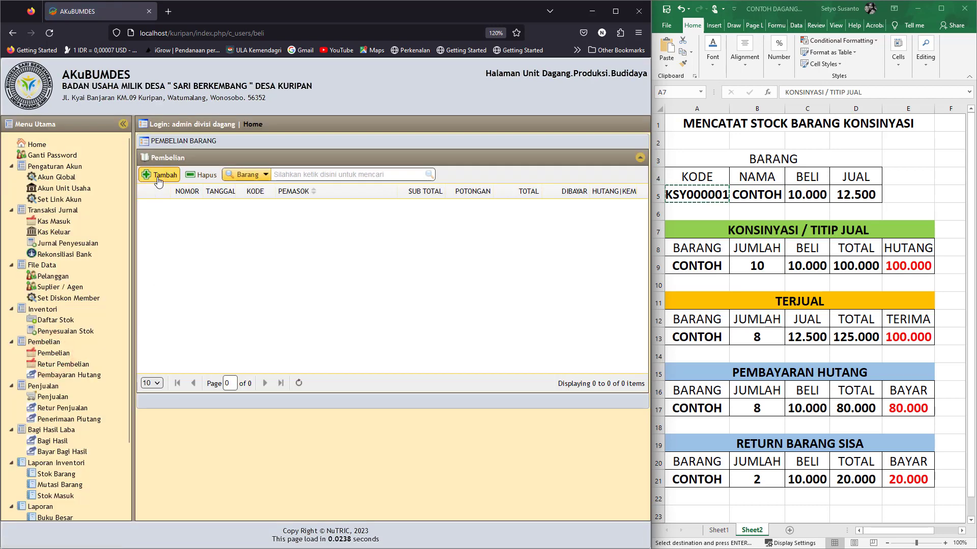
left_click(159, 175)
left_click(247, 184)
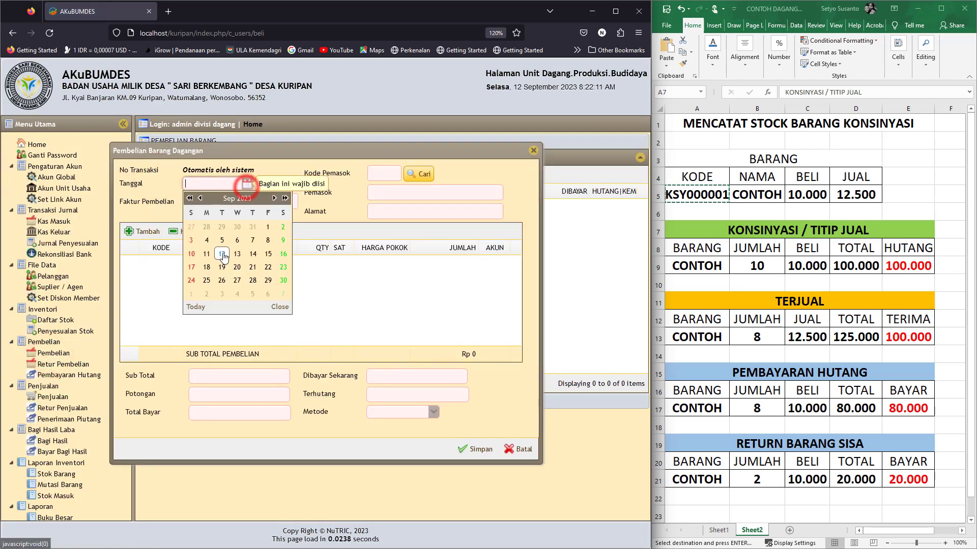
left_click(224, 257)
left_click(214, 204)
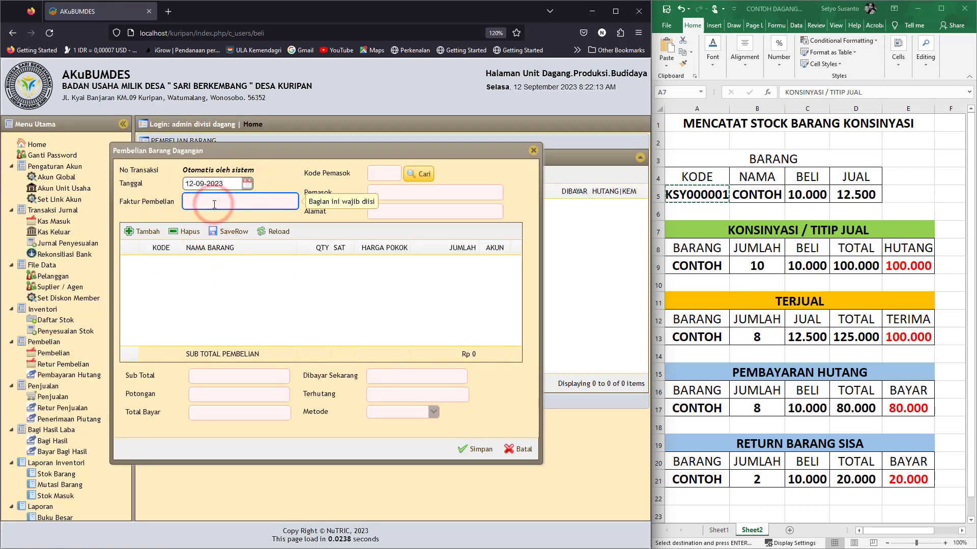
type("Titip 1")
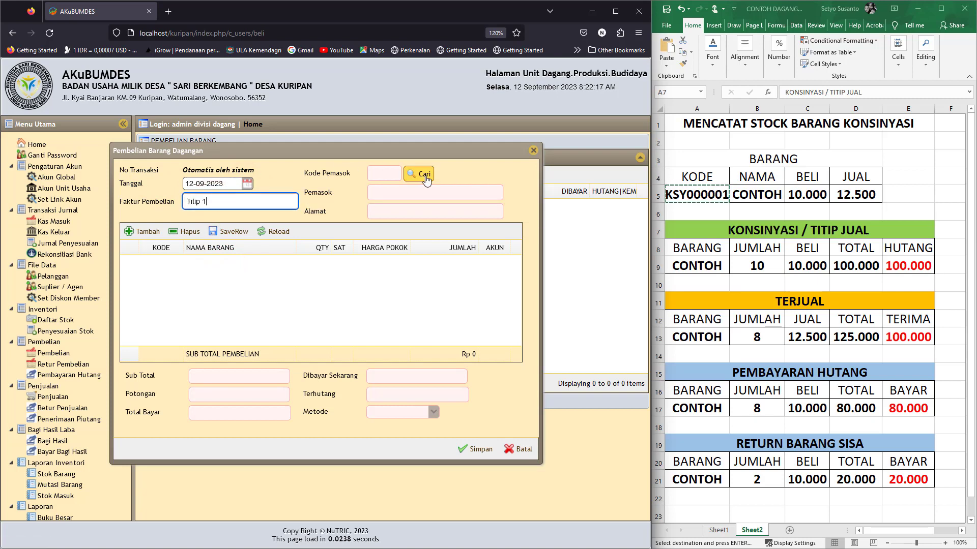
Step: Assign the supplier KONSINYASI to the purchase and add Barang Contoh to its item list
left_click(424, 176)
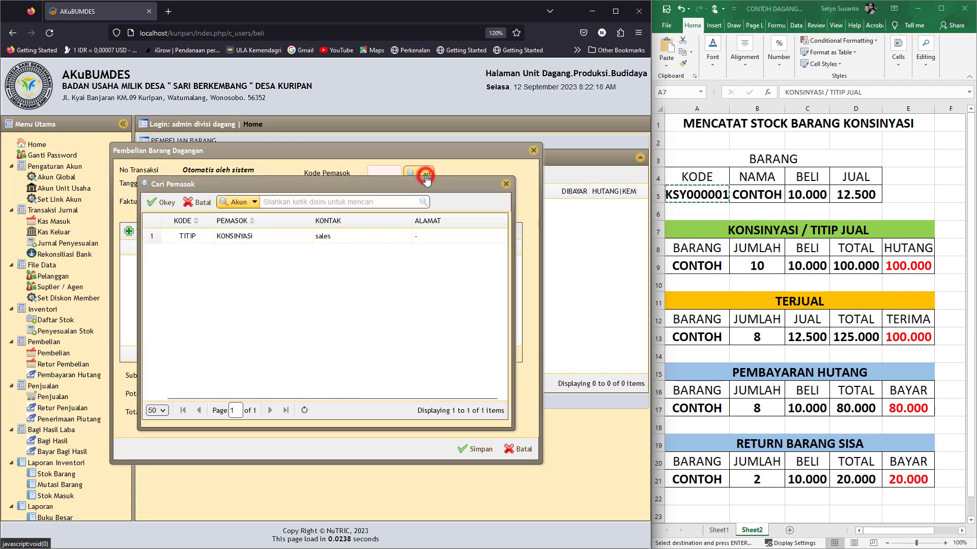
left_click(233, 239)
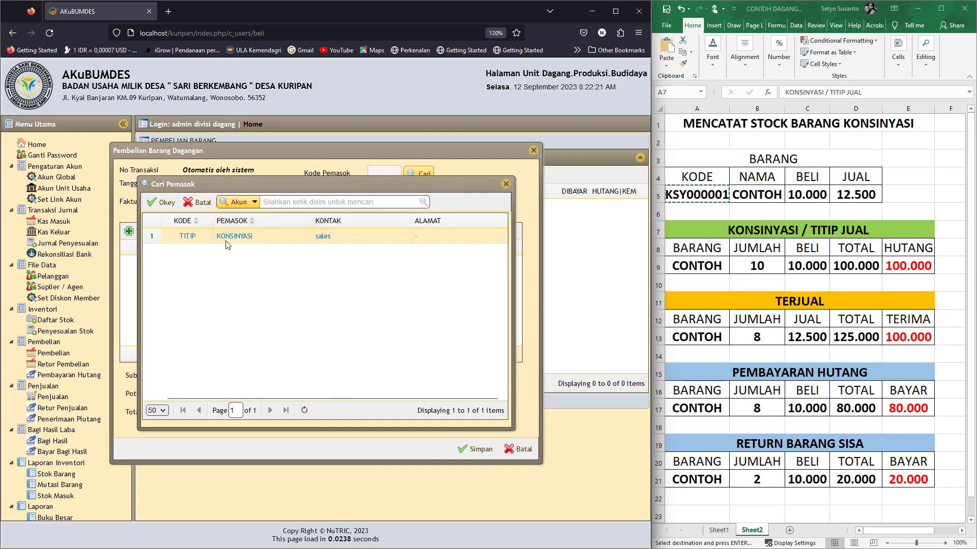
left_click(161, 201)
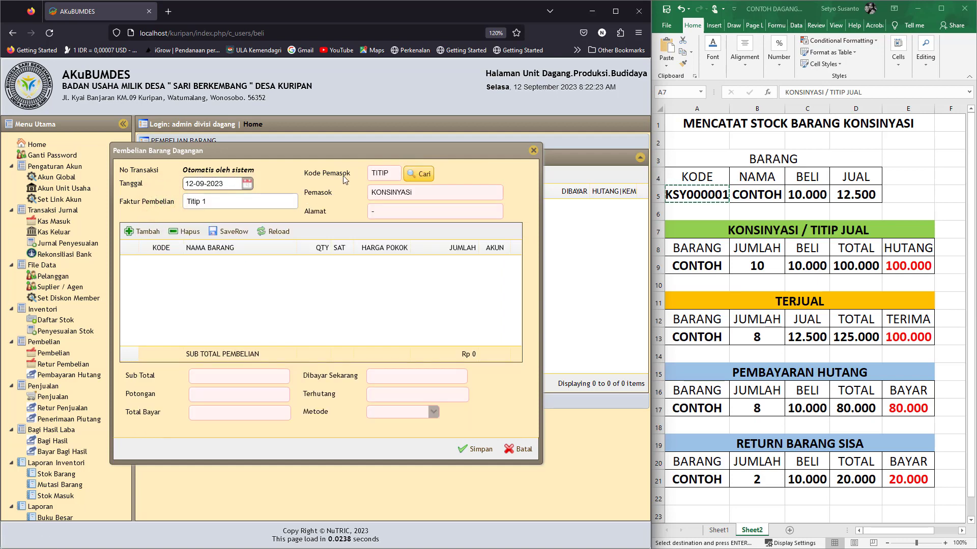
left_click(143, 237)
left_click(248, 253)
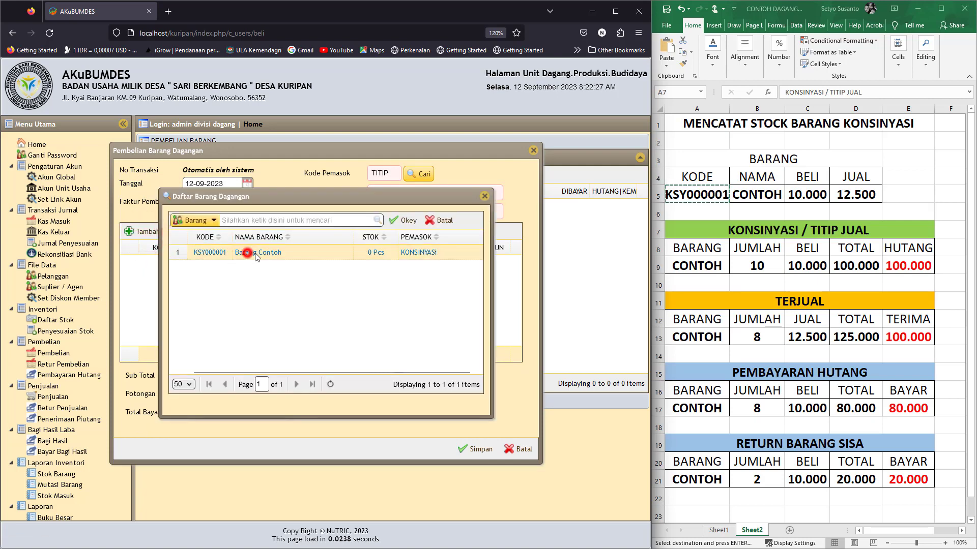
left_click(408, 221)
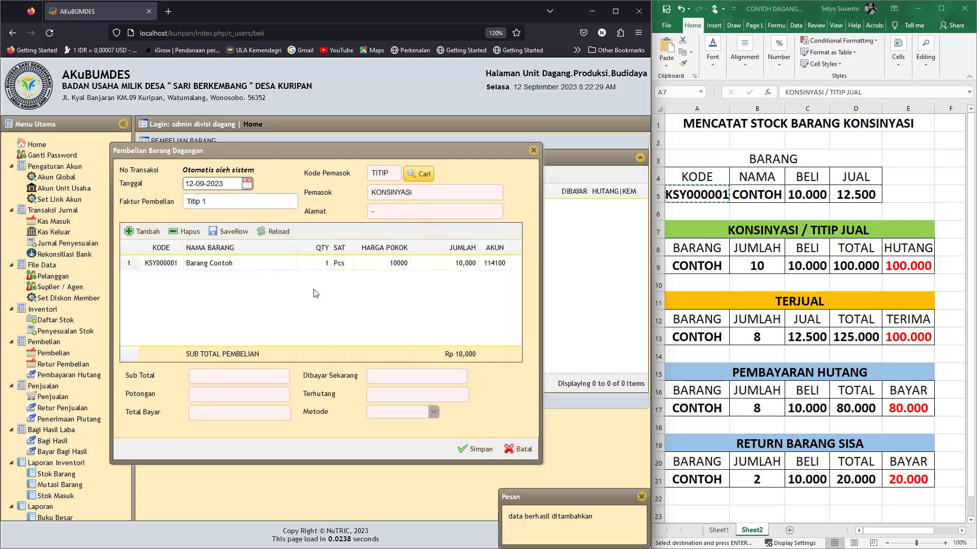
Step: Set the purchase quantity of Barang Contoh to 10, save the row, and reload the subtotal
left_click(309, 264)
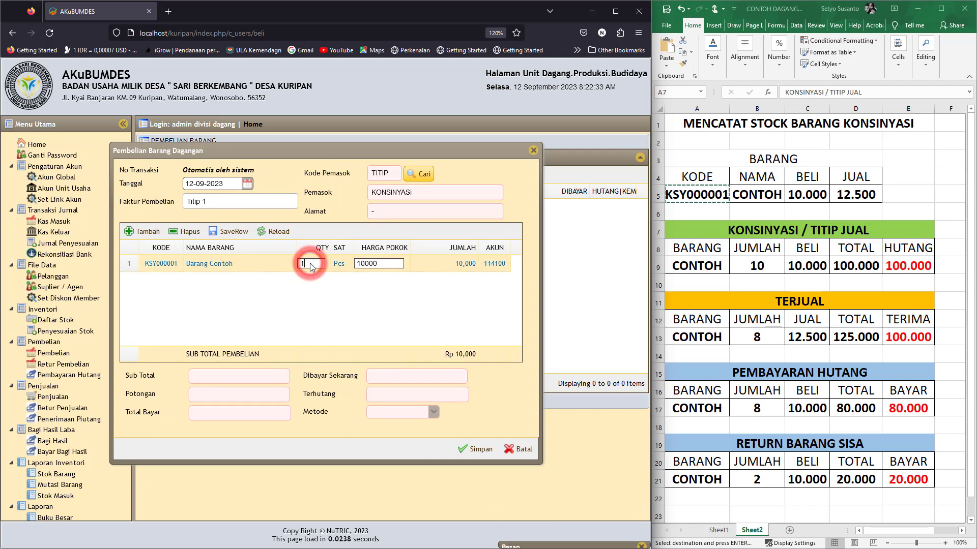
double_click(310, 264)
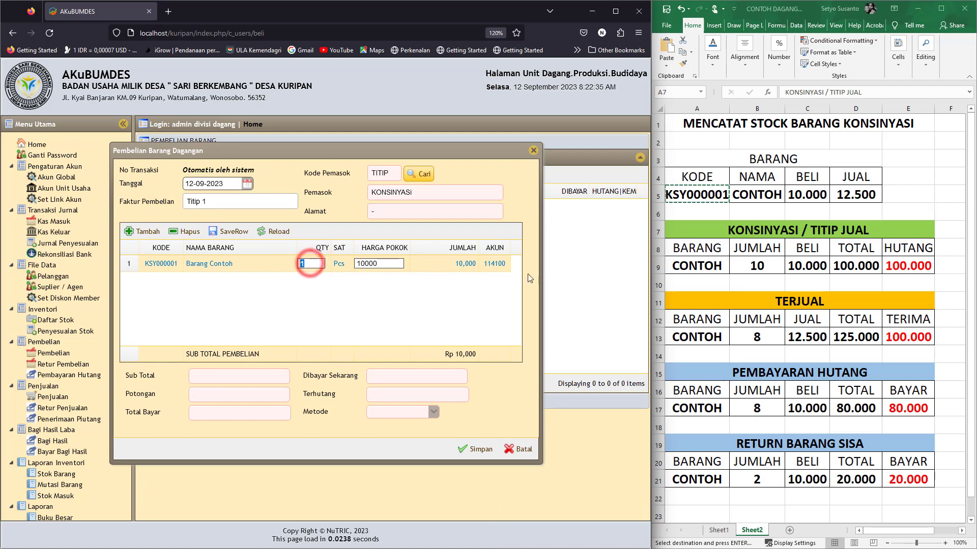
left_click(235, 233)
left_click(270, 235)
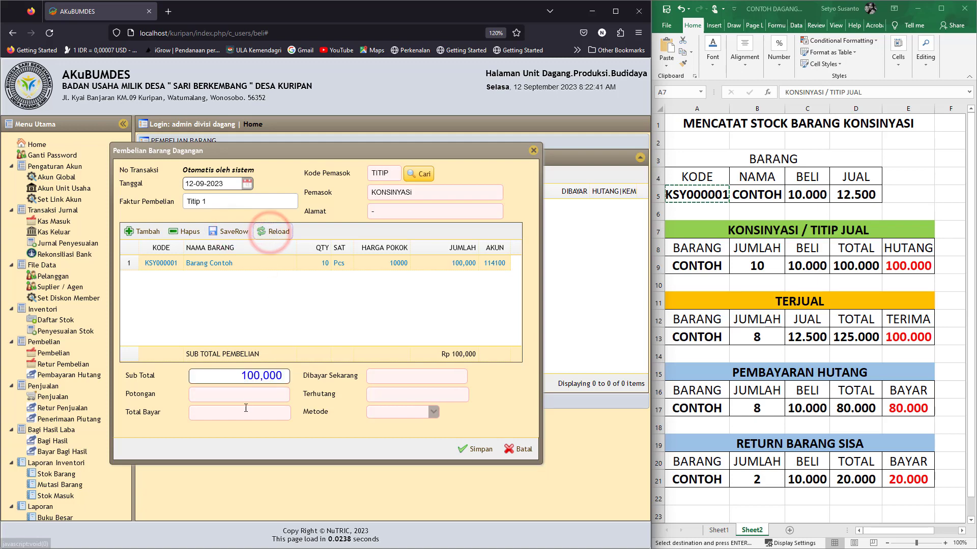
Step: Set the purchase's discount and the amount paid now to 0, and save the purchase
left_click(260, 397)
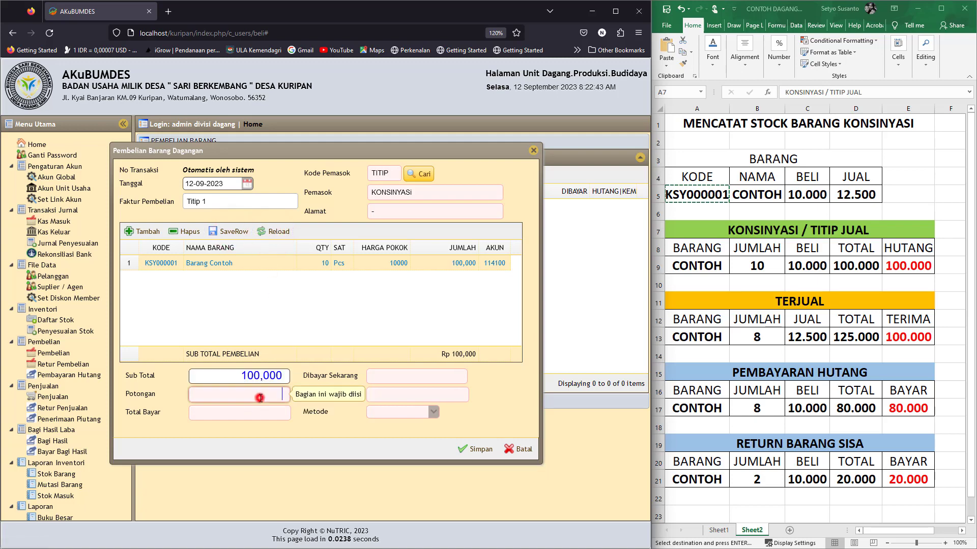
type("0")
key("Tab")
left_click(304, 434)
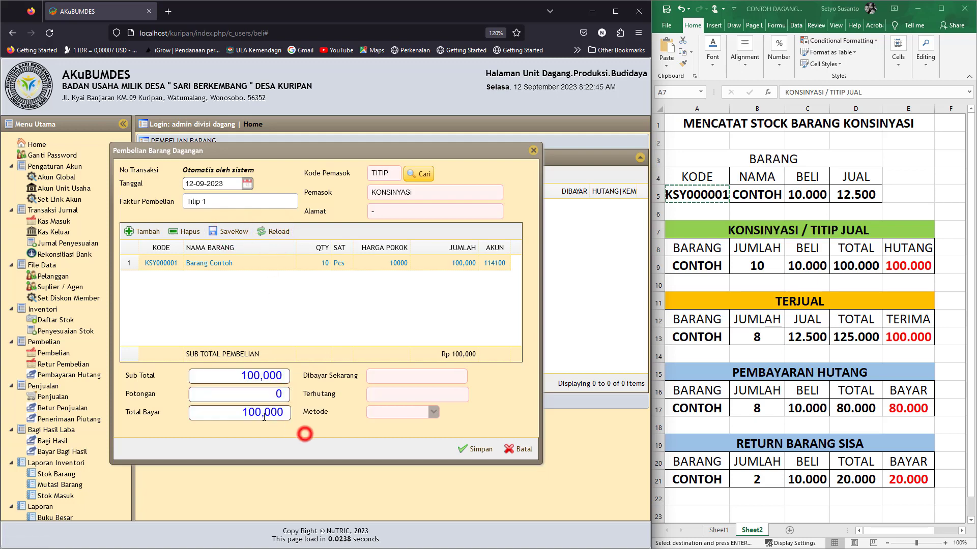
left_click(433, 377)
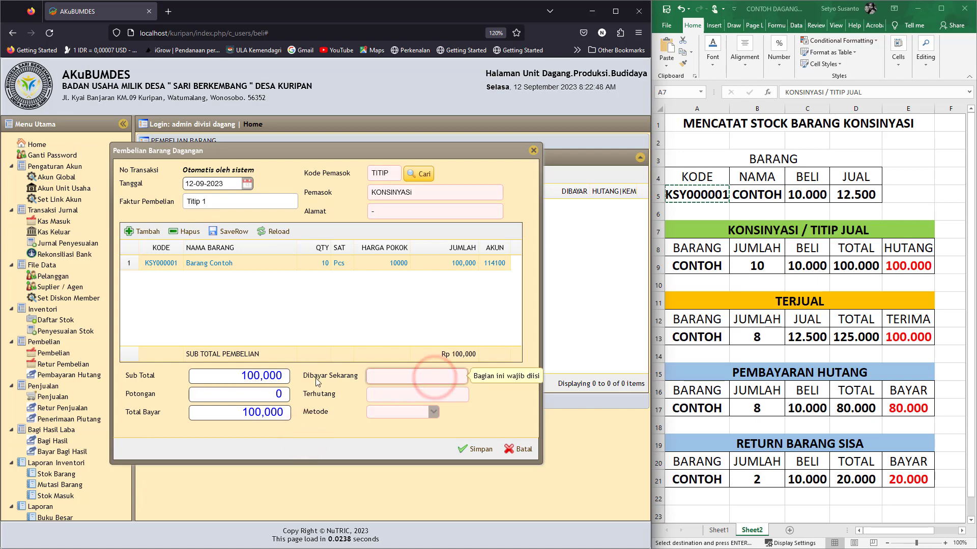
left_click(305, 375)
double_click(305, 375)
left_click(422, 376)
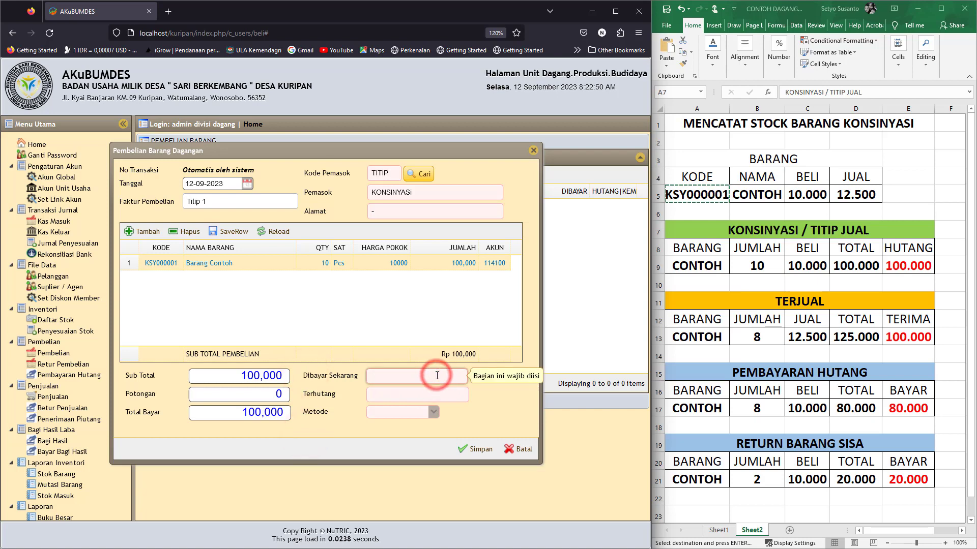
type("0")
left_click(482, 397)
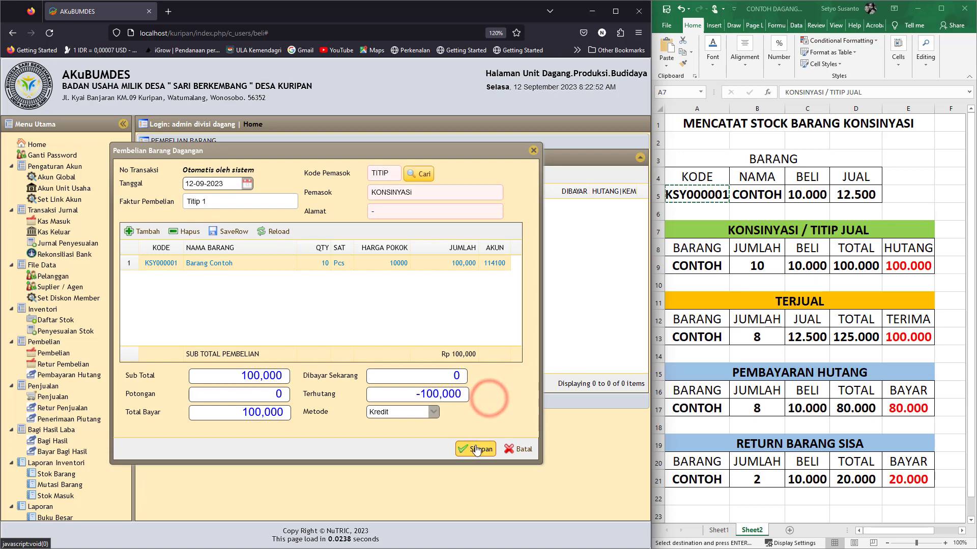
left_click(474, 448)
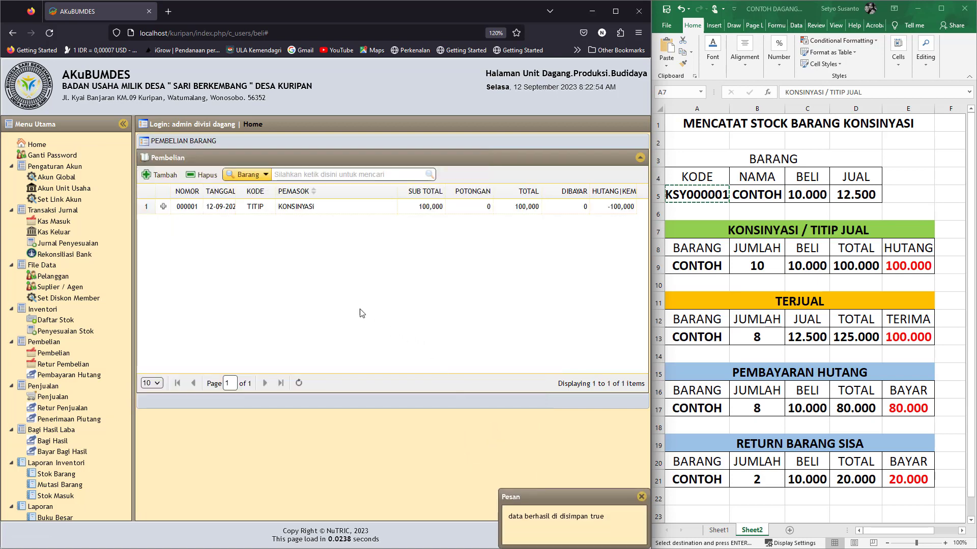
Step: Display the Neraca report for 12-09-2023
scroll(51, 356, "down", 3)
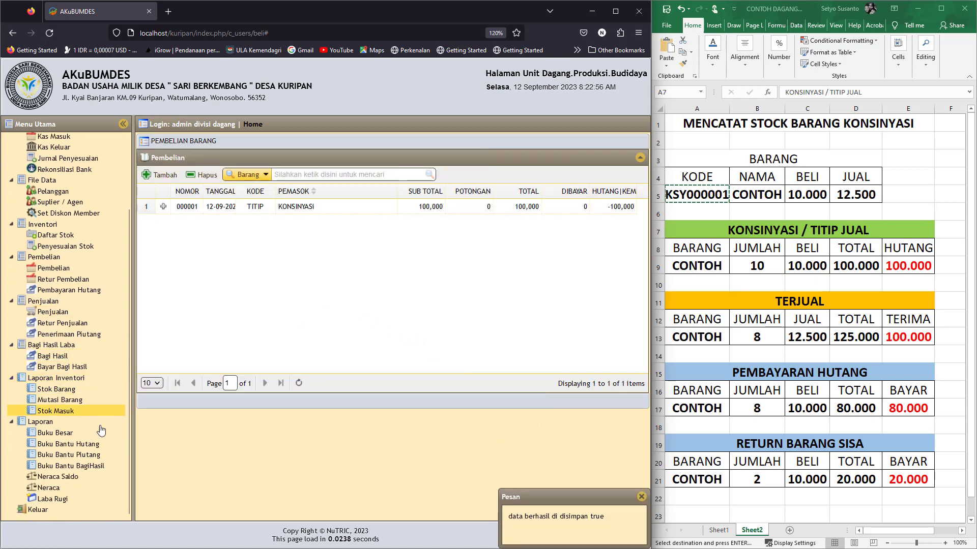
left_click(58, 489)
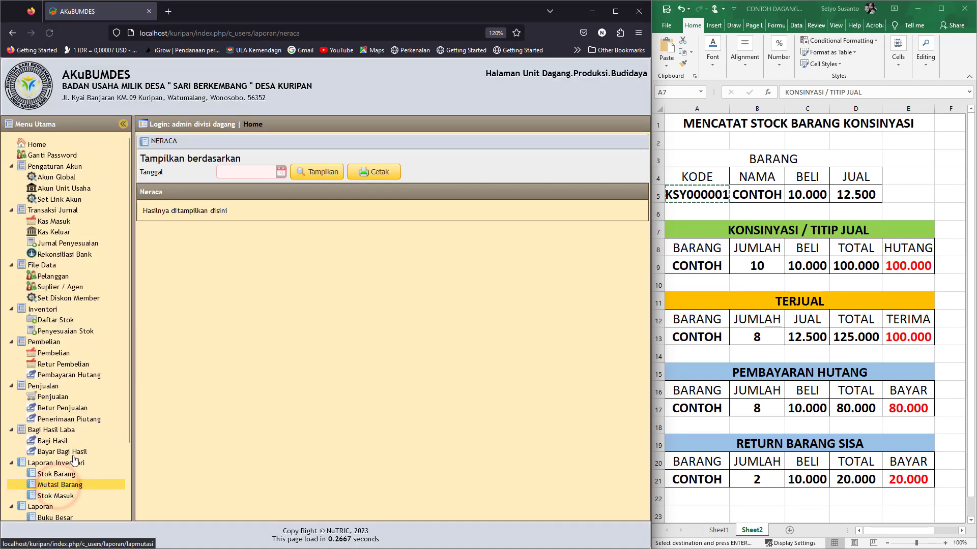
left_click(280, 172)
left_click(255, 242)
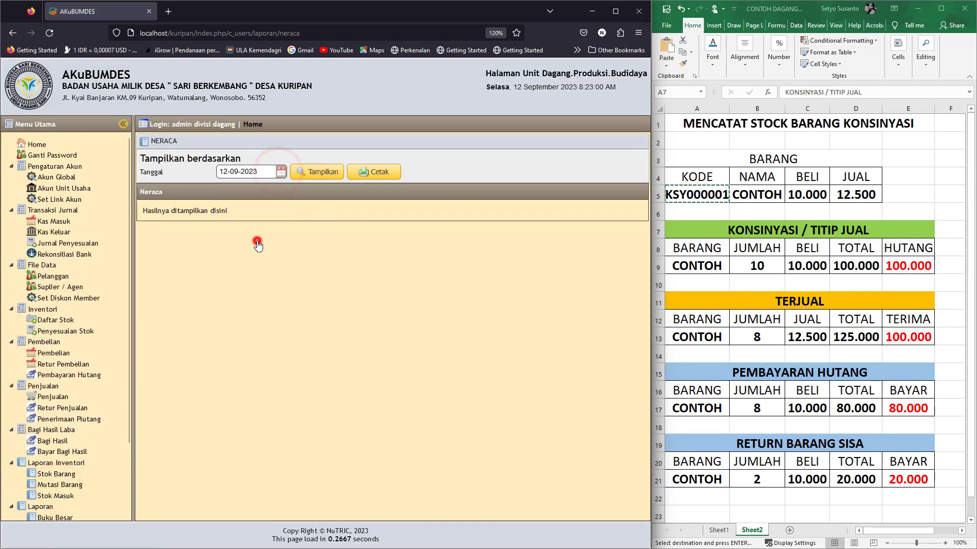
left_click(316, 174)
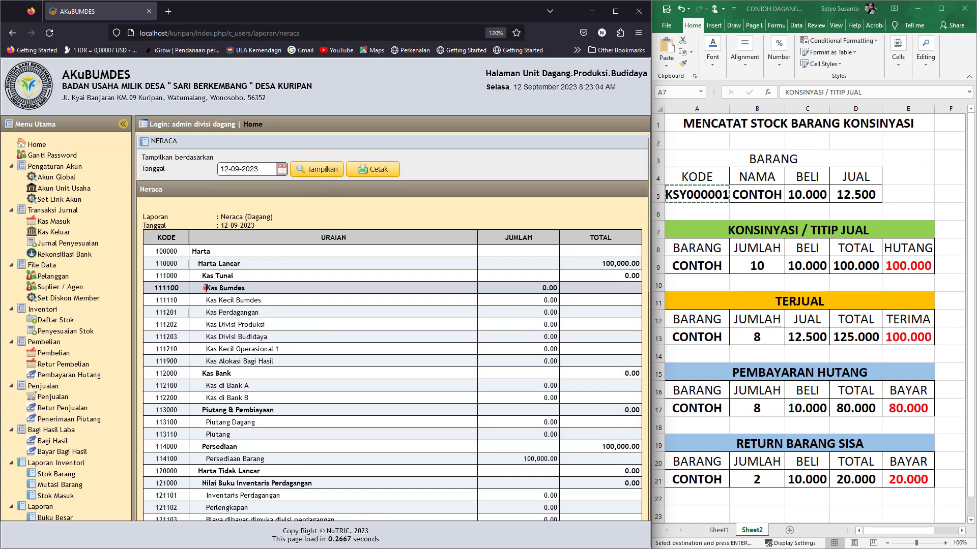
Step: Examine the cash accounts and the Persediaan Barang amount, comparing it with the consignment quantity in the Excel sheet
left_click_drag(206, 288, 231, 297)
left_click(357, 325)
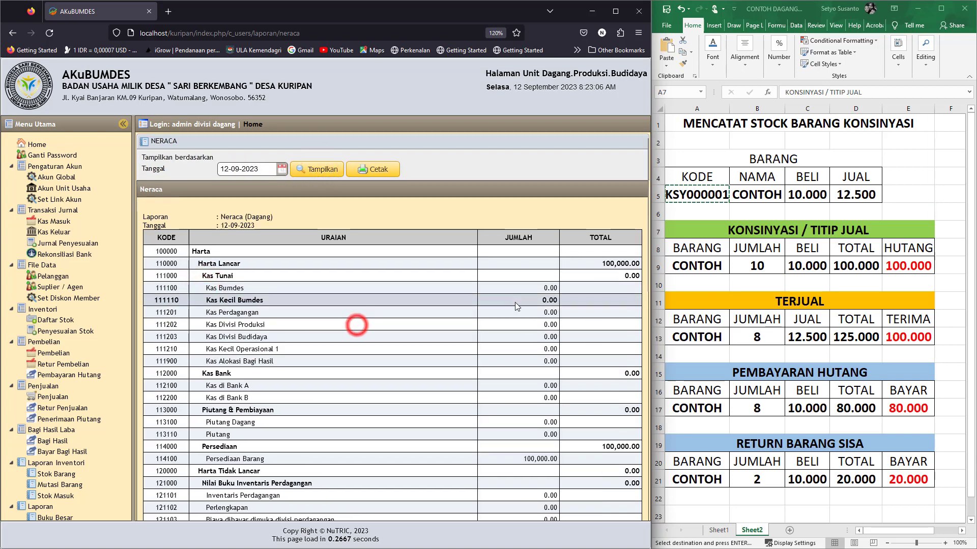
scroll(319, 444, "down", 2)
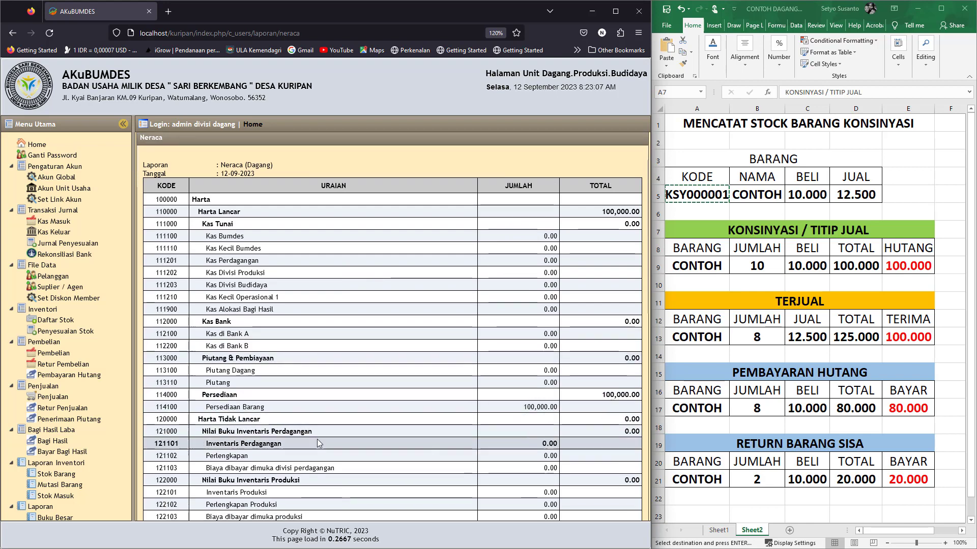
left_click_drag(247, 405, 267, 406)
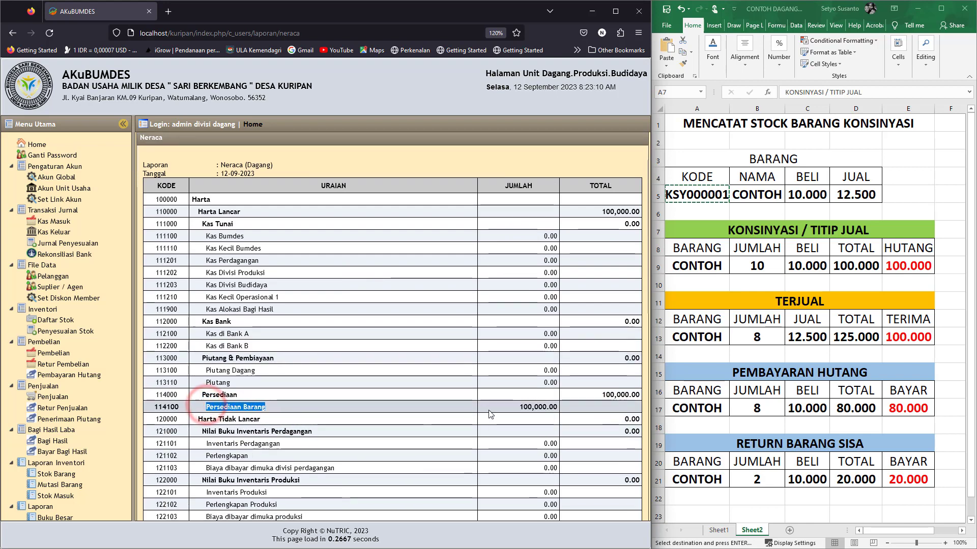
left_click_drag(519, 407, 570, 411)
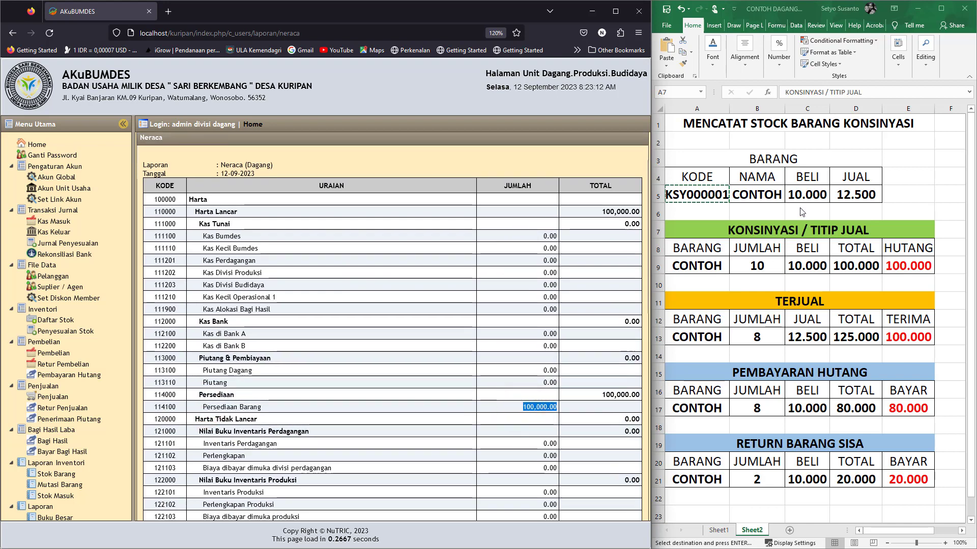
left_click(778, 268)
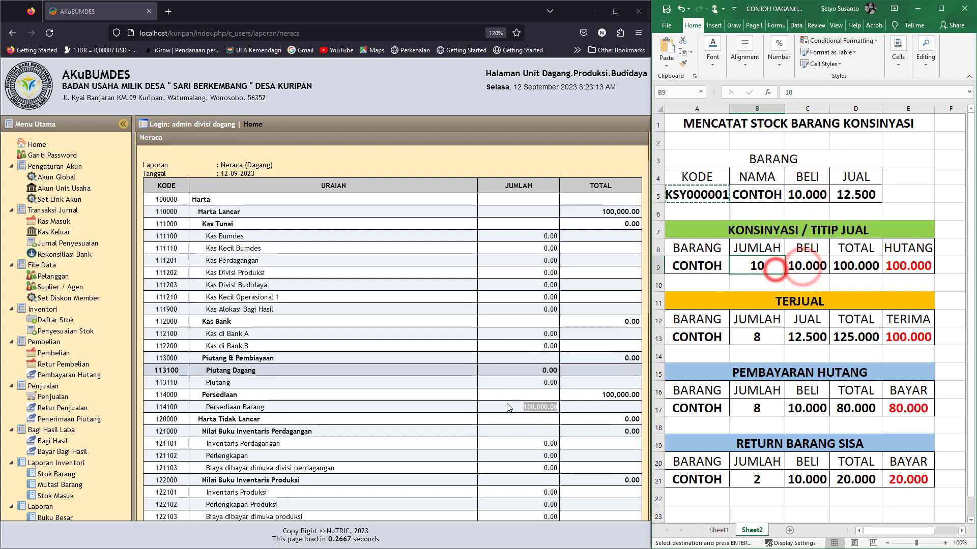
Step: Check the Hutang Dagang amount in the balance sheet and the final stock of Barang Contoh in the stock list
scroll(466, 397, "down", 6)
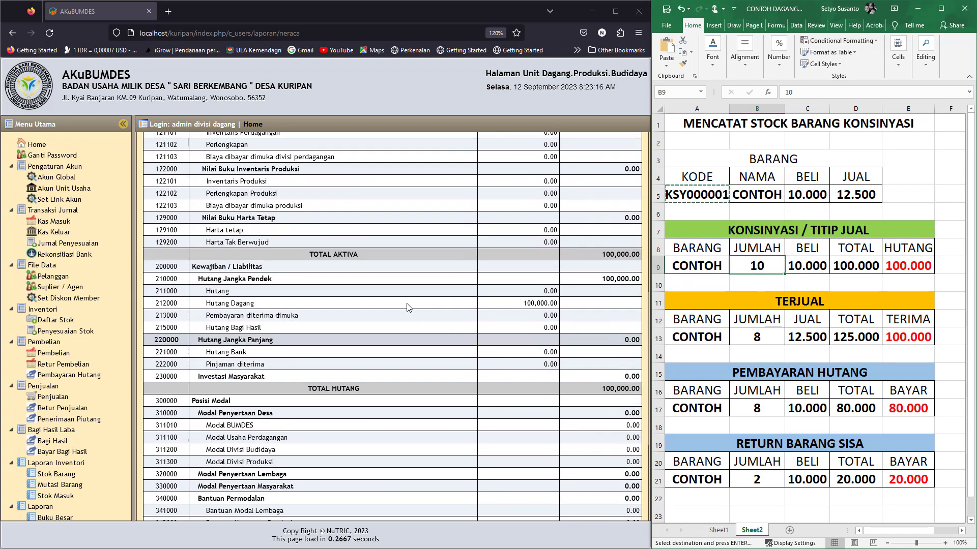
triple_click(209, 304)
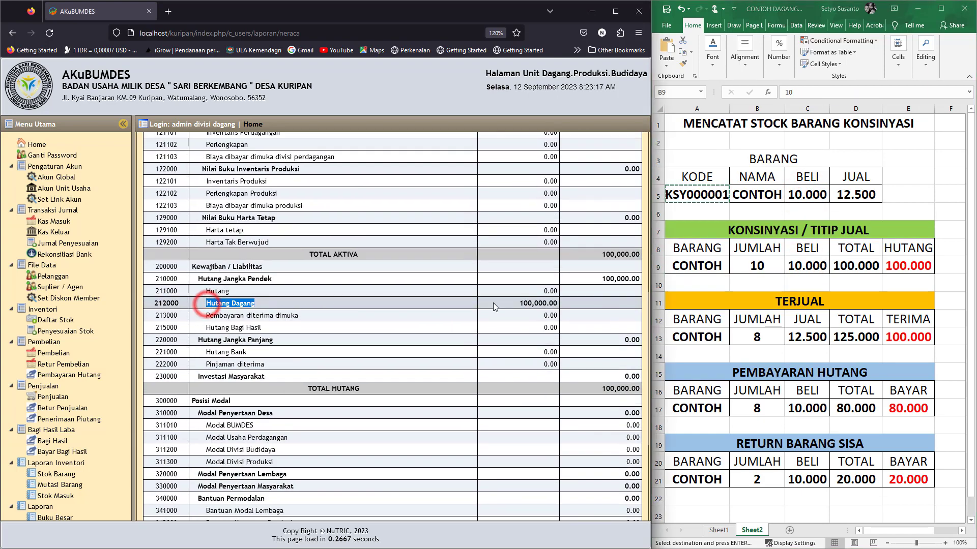
triple_click(526, 303)
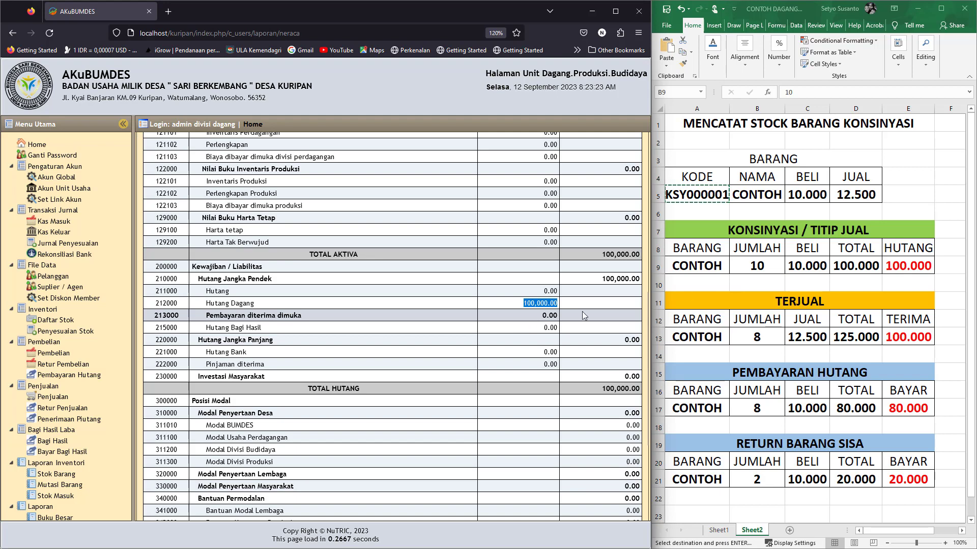
left_click(51, 320)
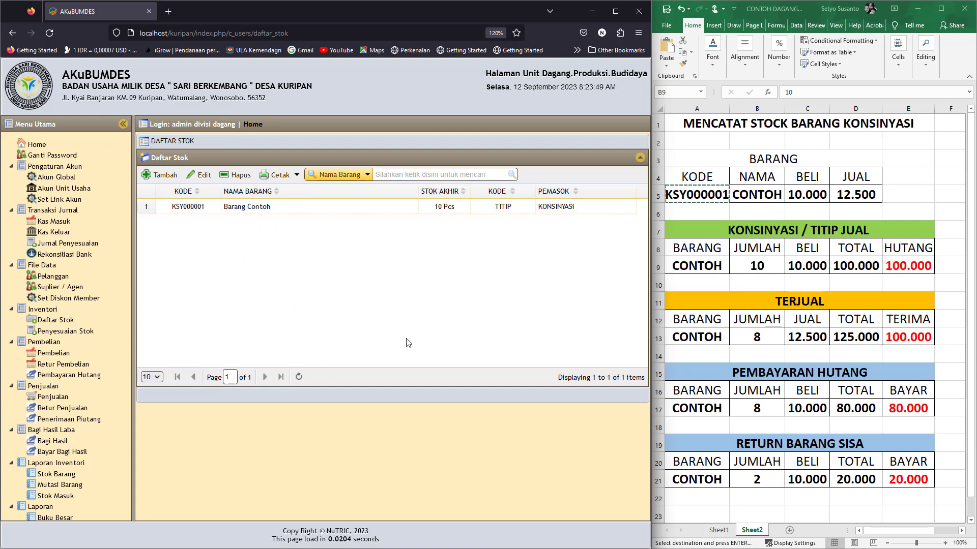
Step: Start a new sale for the TERJUAL section of the sheet, dated 12-09-2023 with the "-" customer
left_click(799, 302)
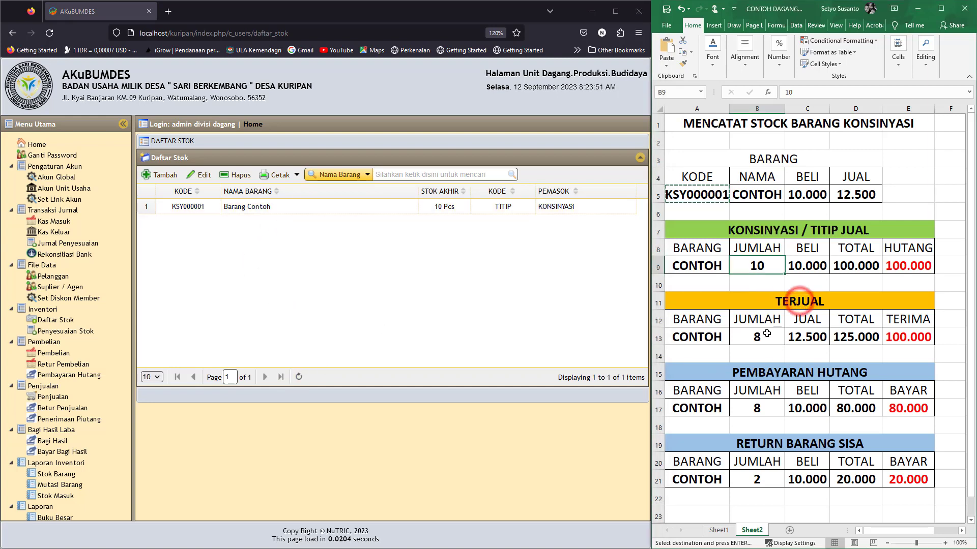
left_click(38, 402)
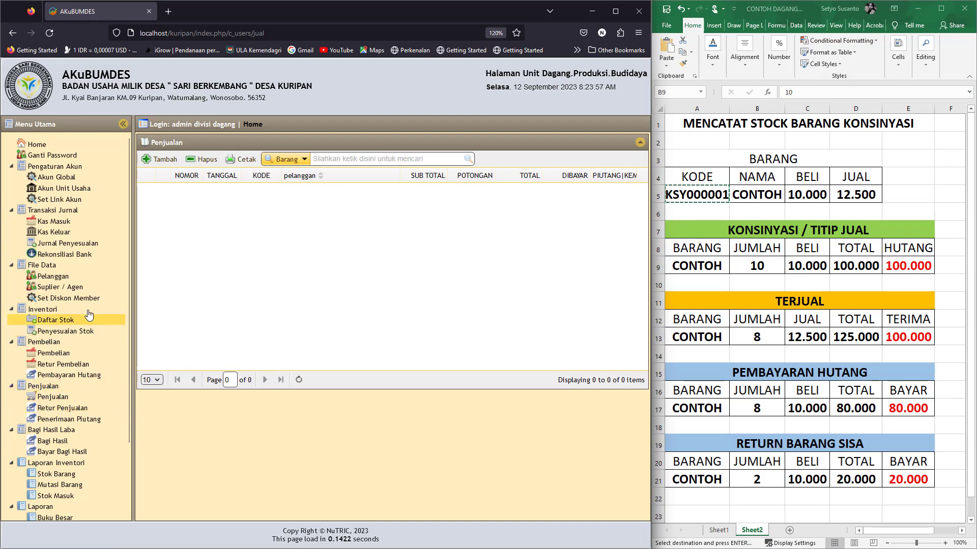
left_click(161, 160)
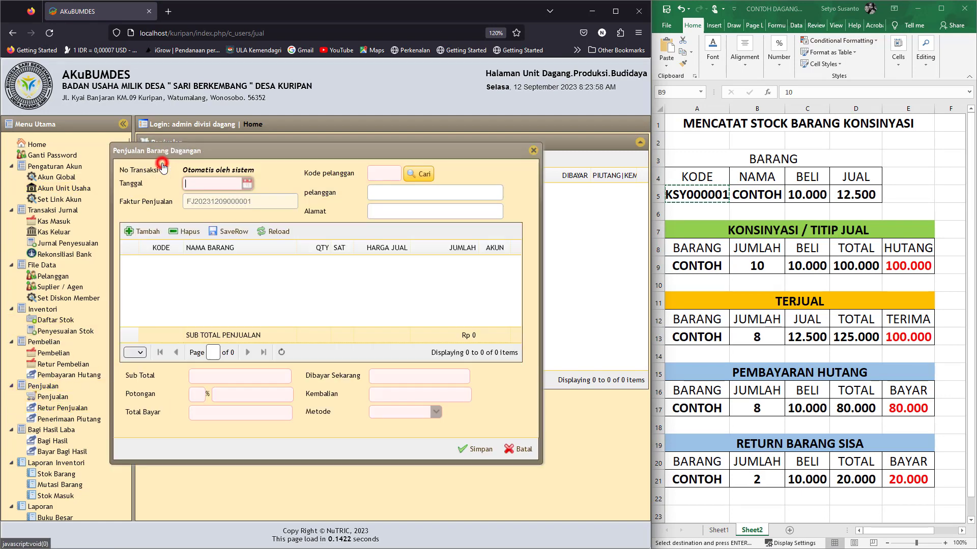
left_click(246, 184)
left_click(220, 255)
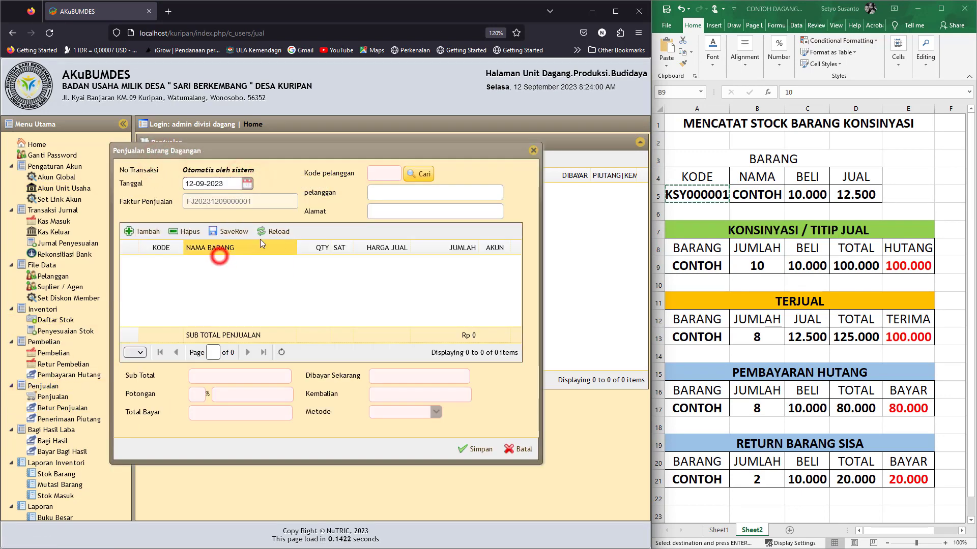
left_click(421, 174)
left_click(202, 243)
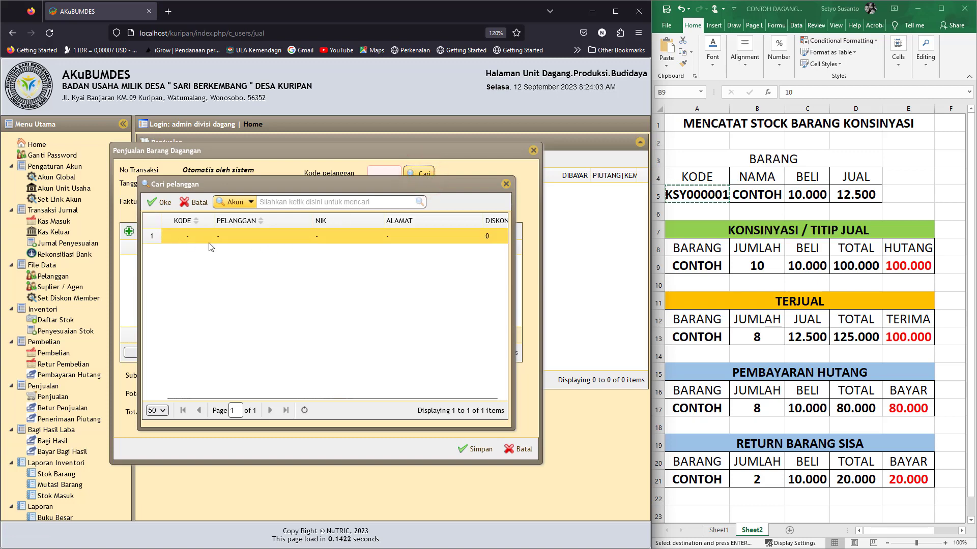
left_click(163, 203)
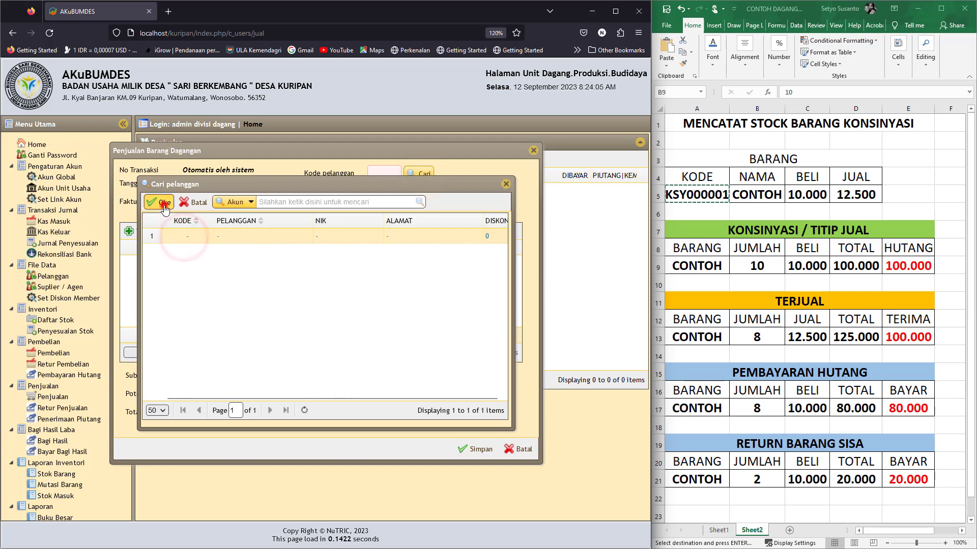
Step: Add Barang Contoh to the sale with a quantity of 8, save the row and refresh the sale totals
left_click(143, 232)
left_click(270, 254)
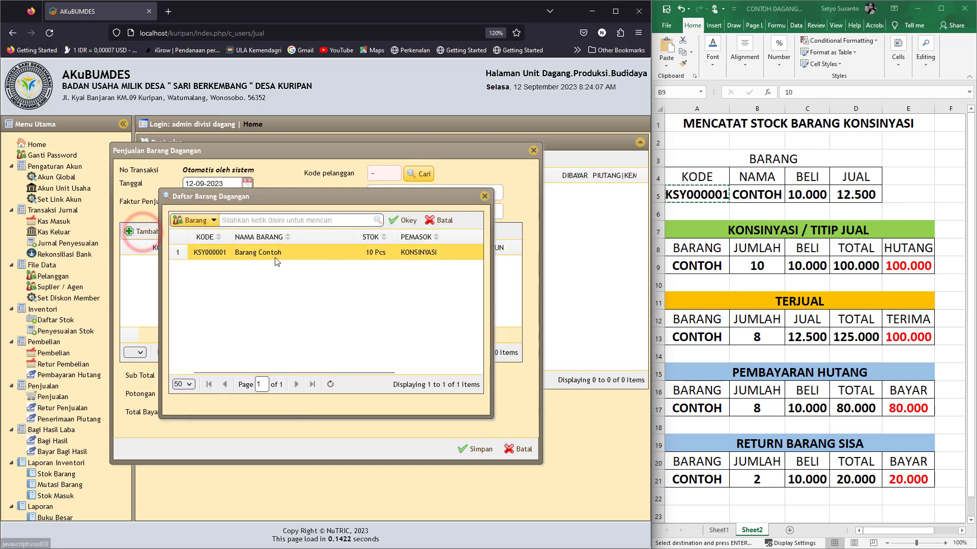
left_click(266, 254)
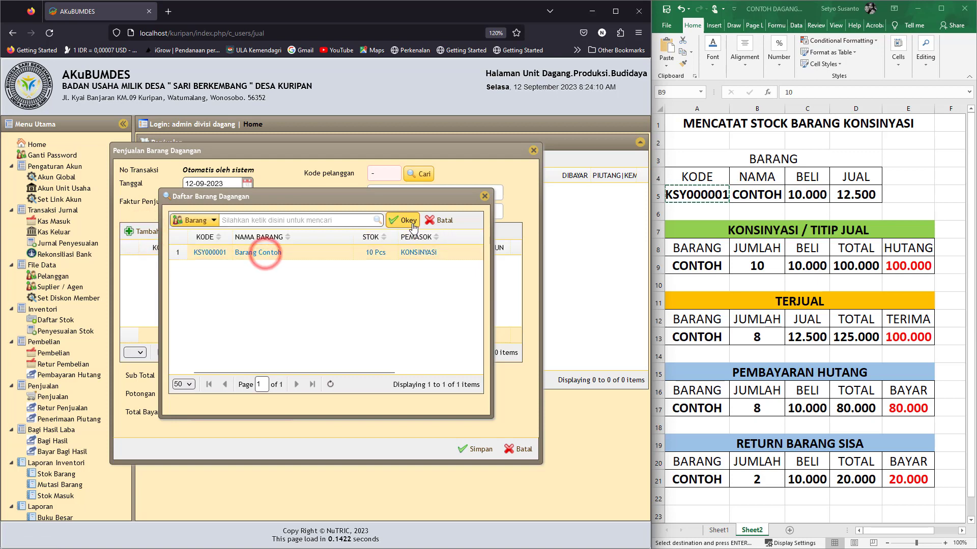
left_click(407, 220)
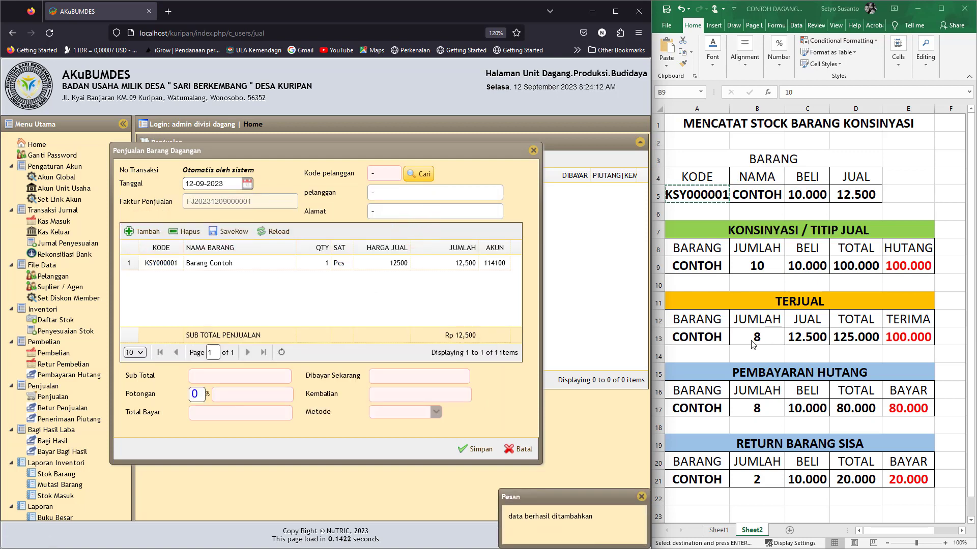
left_click(308, 264)
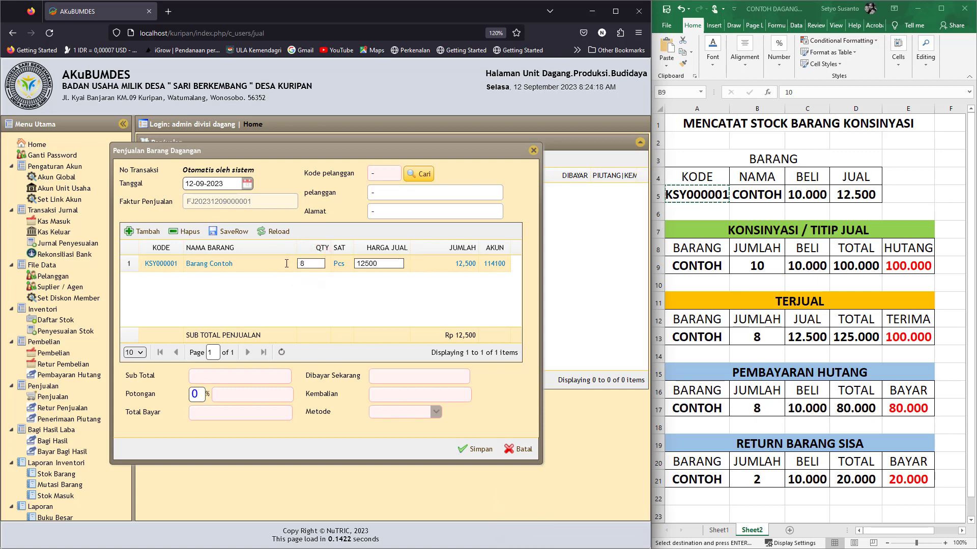
left_click(235, 237)
left_click(275, 231)
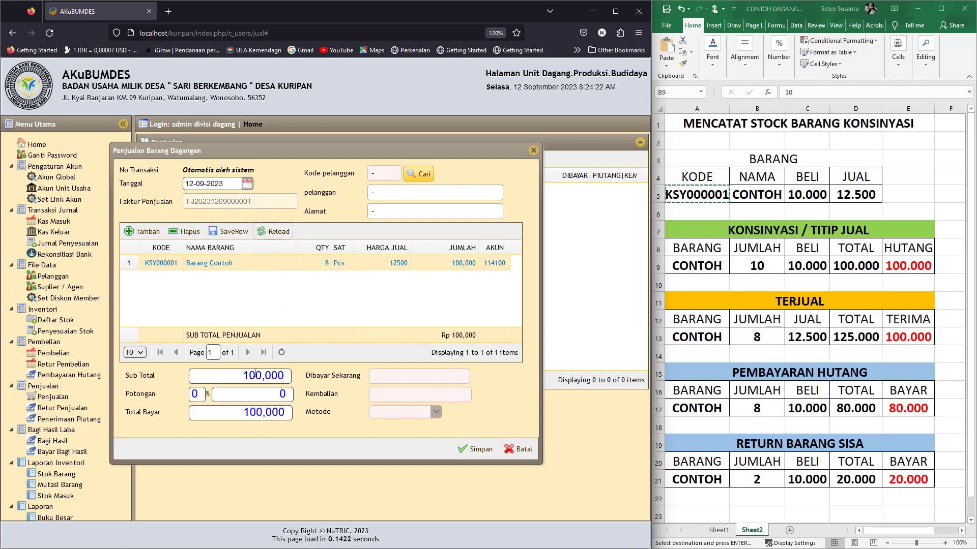
Step: Enter 100,000 as the amount paid now, using the Cash method, and save the sale
left_click(420, 377)
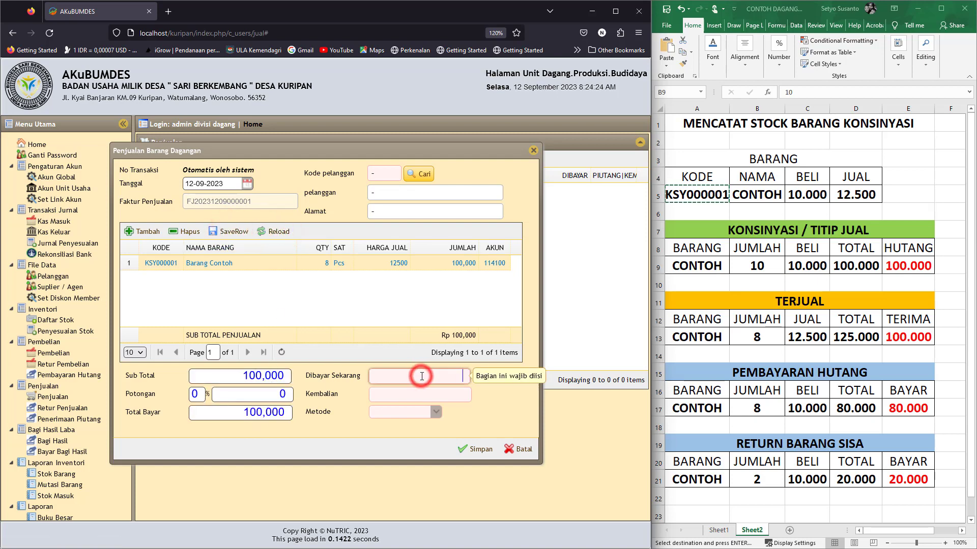
left_click(908, 333)
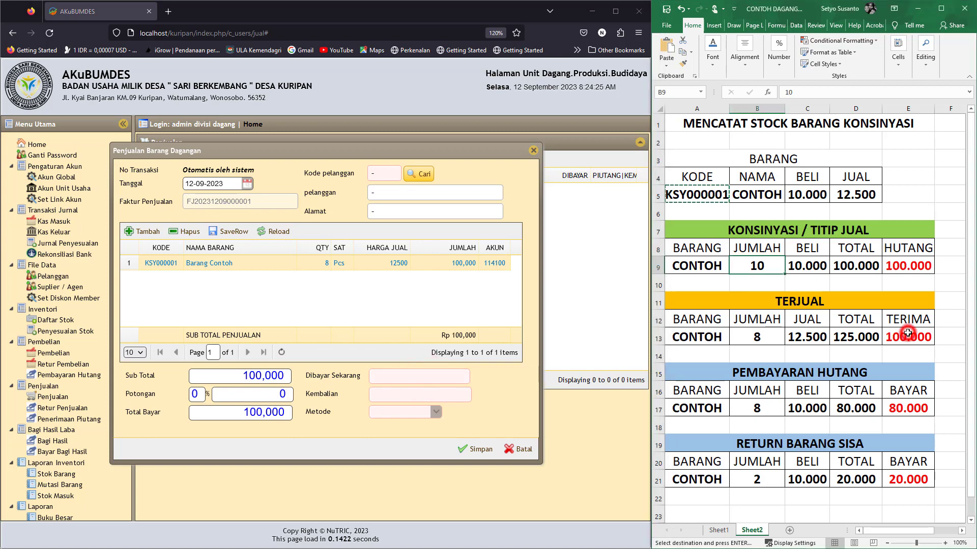
left_click(431, 375)
type("100,0")
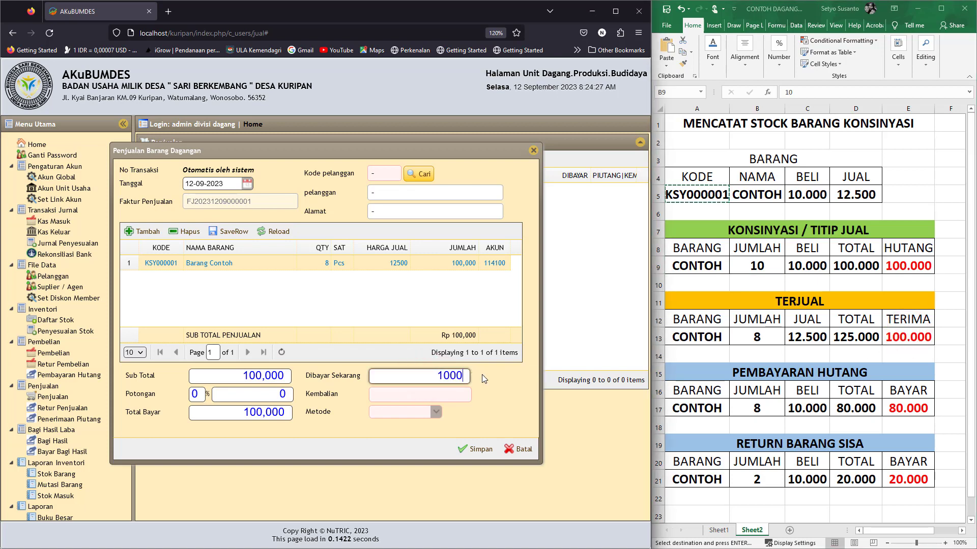
type("00")
left_click(503, 386)
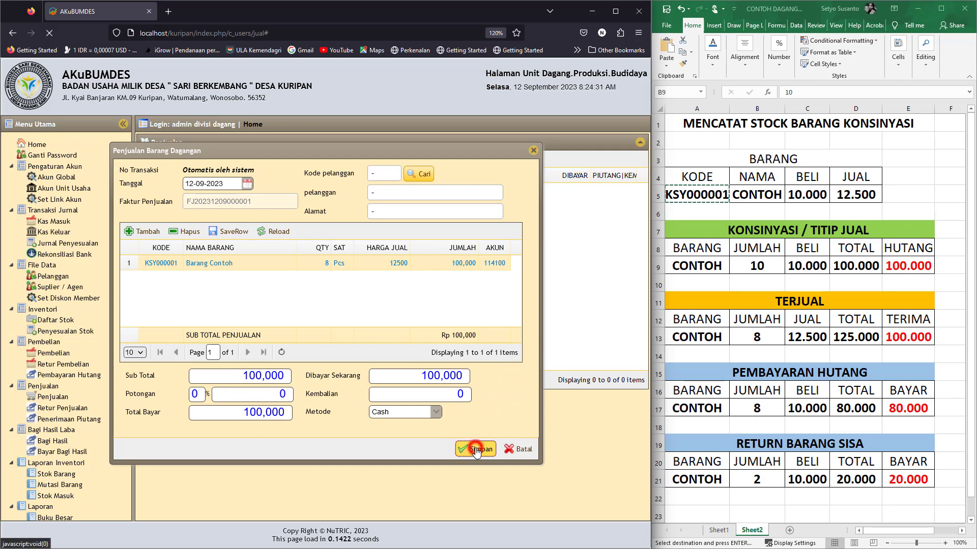
Step: Display the Neraca report for 12-09-2023 to review the effect of the sale
scroll(61, 458, "down", 2)
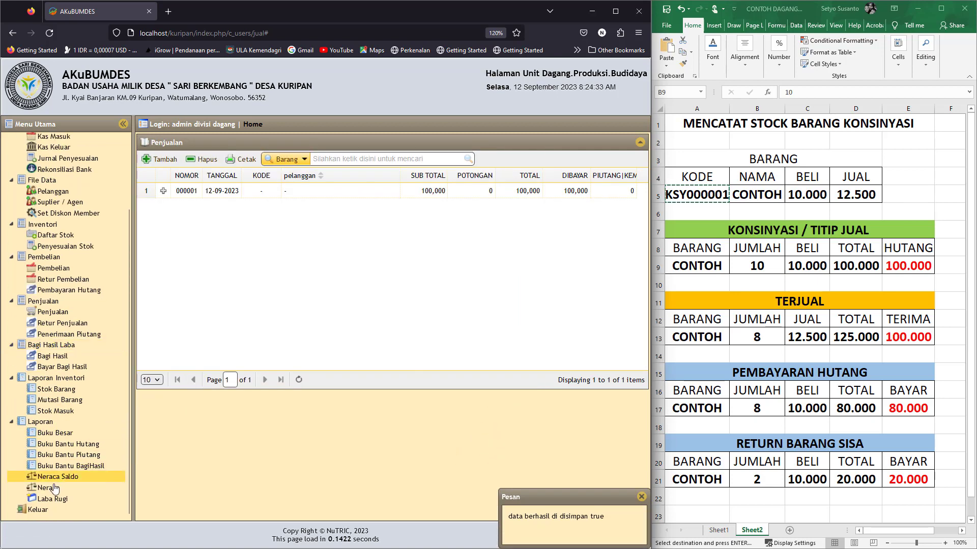
left_click(54, 488)
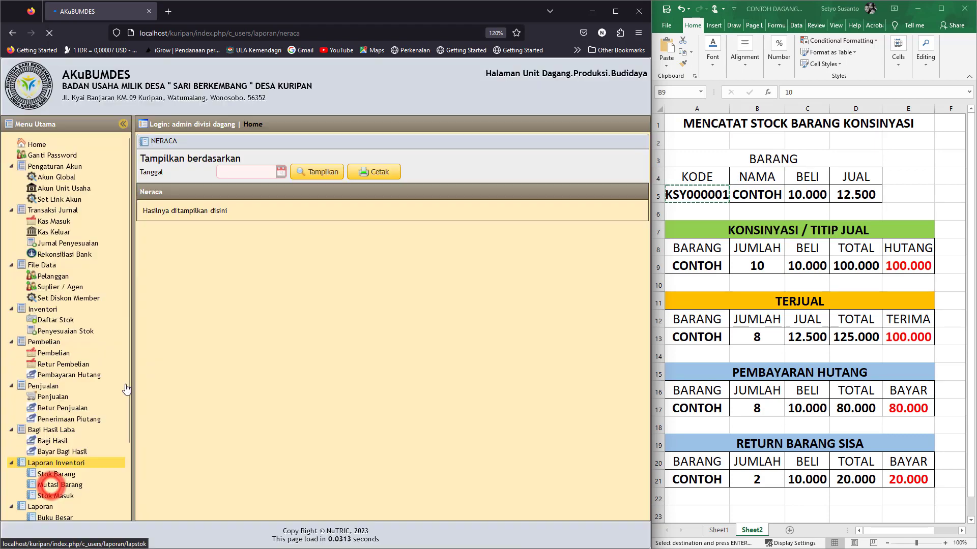
left_click(281, 173)
left_click(250, 244)
left_click(319, 171)
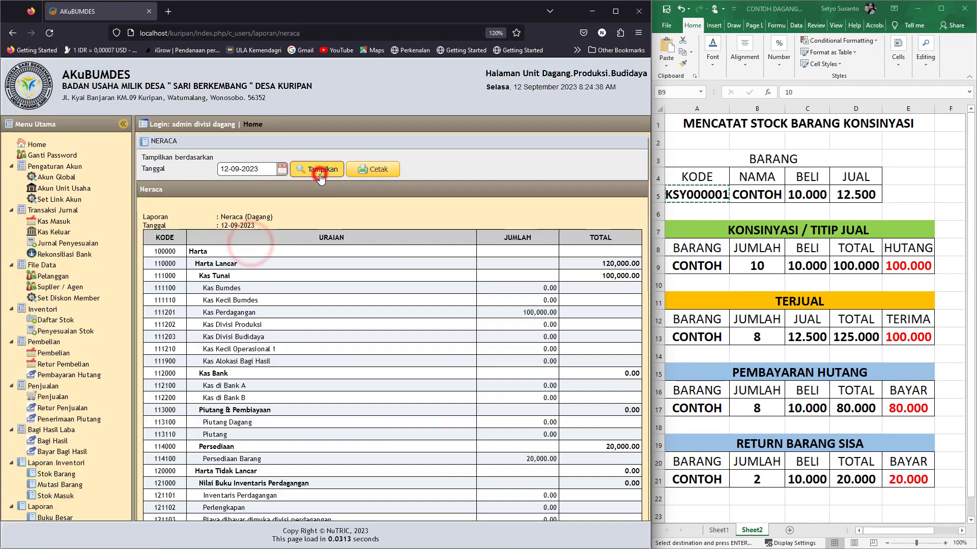
Step: Check the Kas Perdagangan and Persediaan Barang amounts in the balance sheet
left_click_drag(206, 313, 273, 316)
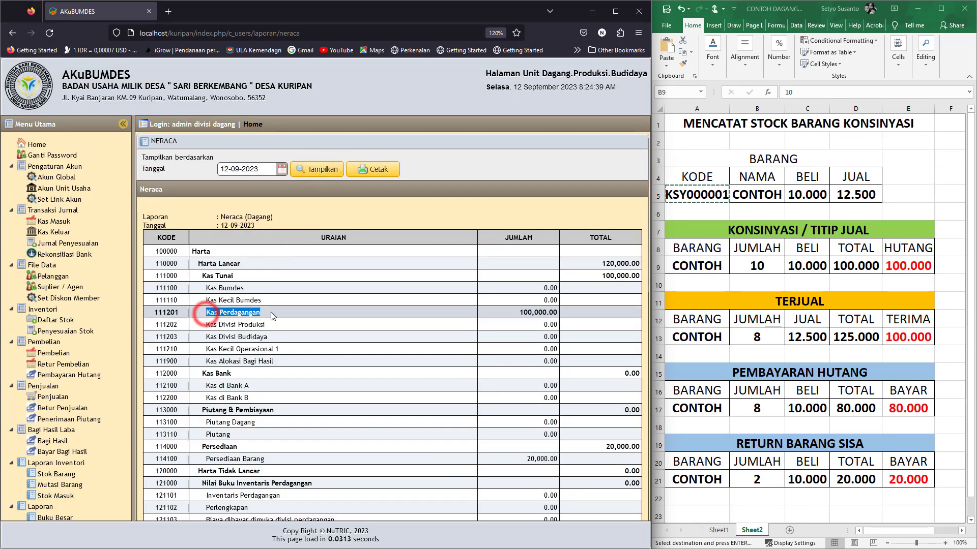
left_click_drag(521, 312, 558, 312)
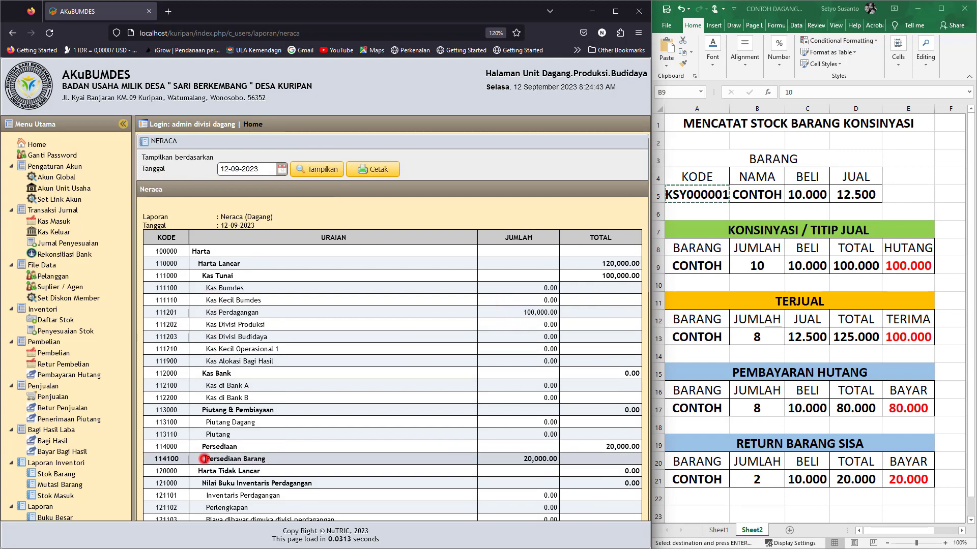
left_click_drag(204, 459, 282, 460)
left_click_drag(553, 457, 557, 457)
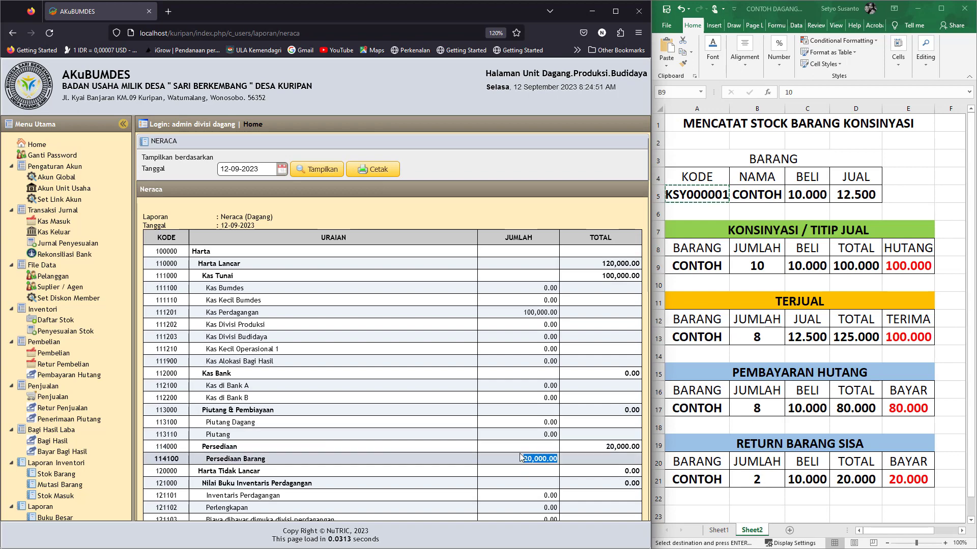
Step: Check the Hutang Dagang and Laba Berjalan amounts in the balance sheet, and recheck the Kas Perdagangan amount
scroll(519, 452, "down", 3)
scroll(519, 453, "down", 1)
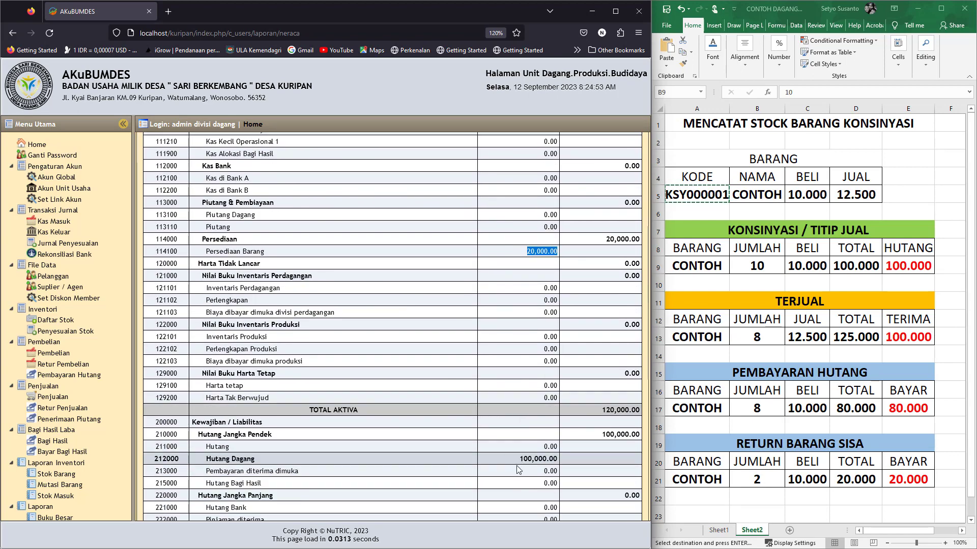
left_click_drag(543, 461, 556, 461)
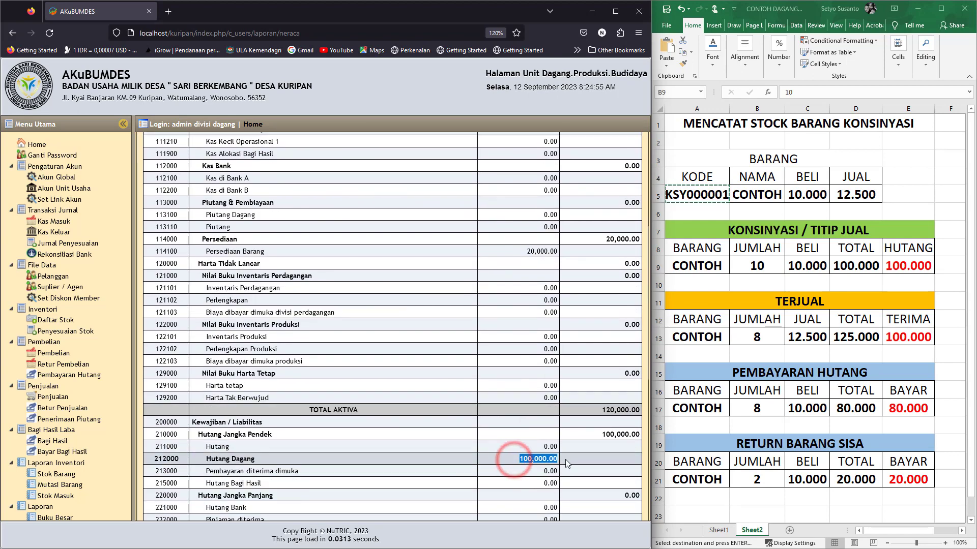
scroll(520, 372, "down", 2)
scroll(520, 372, "down", 3)
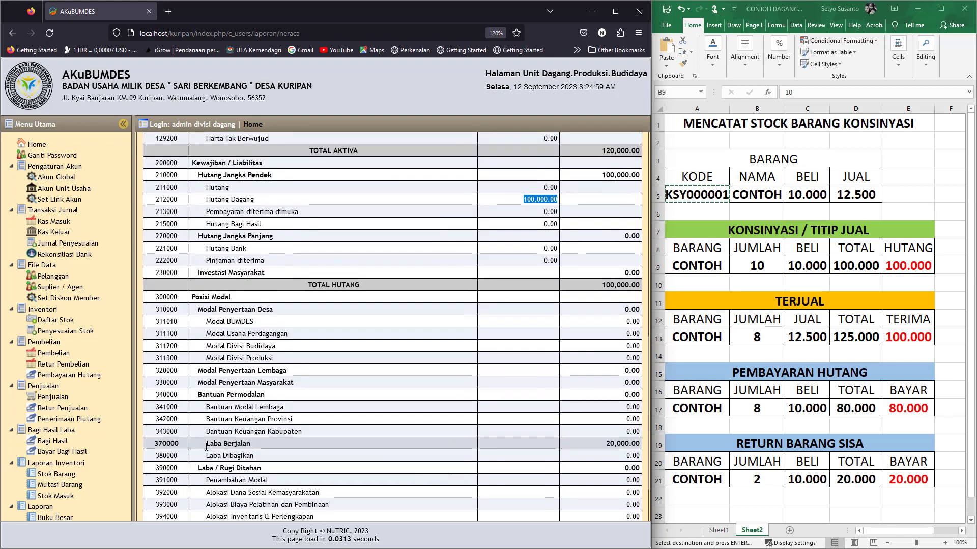
left_click_drag(598, 443, 637, 444)
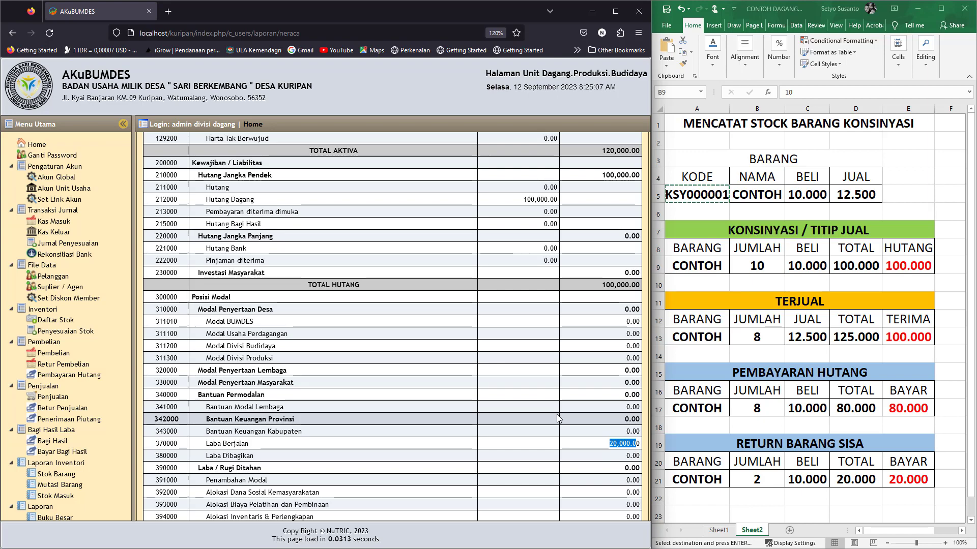
scroll(559, 387, "up", 6)
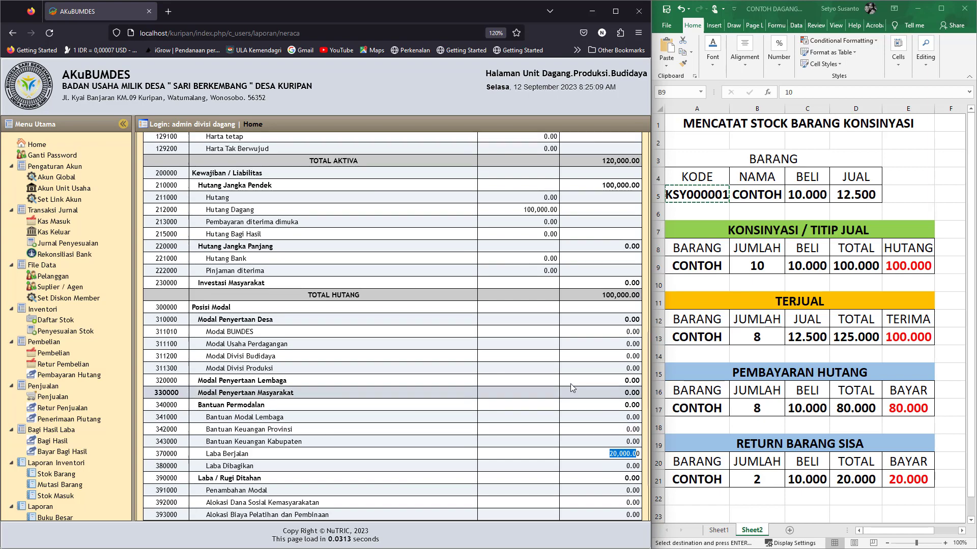
double_click(543, 303)
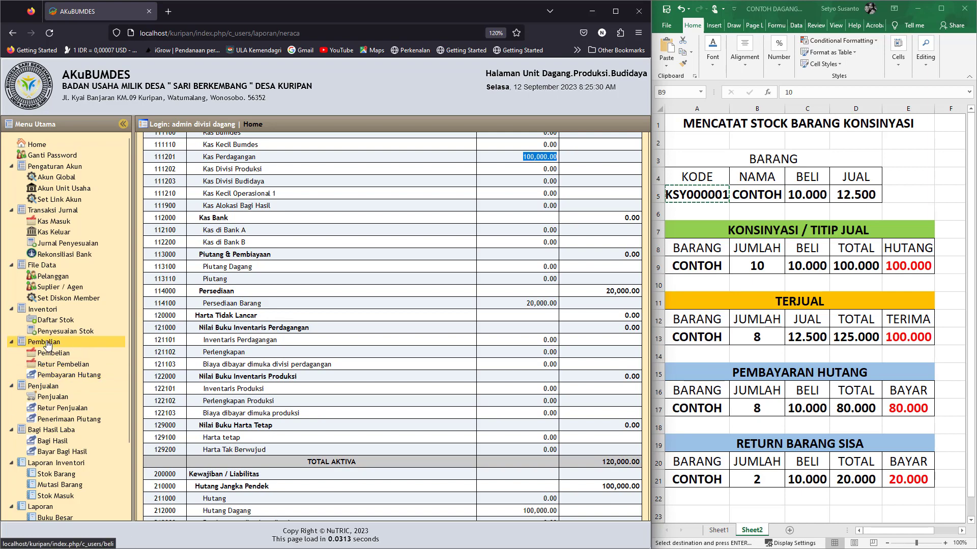
Step: Start a new debt payment dated 12-09-2023 and select the outstanding debt to the KONSINYASI supplier
left_click(62, 376)
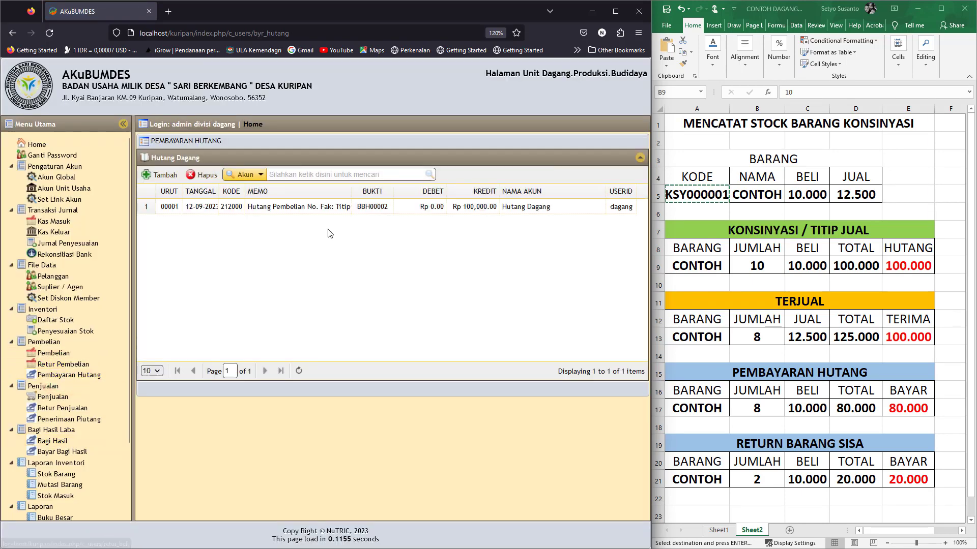
left_click(161, 178)
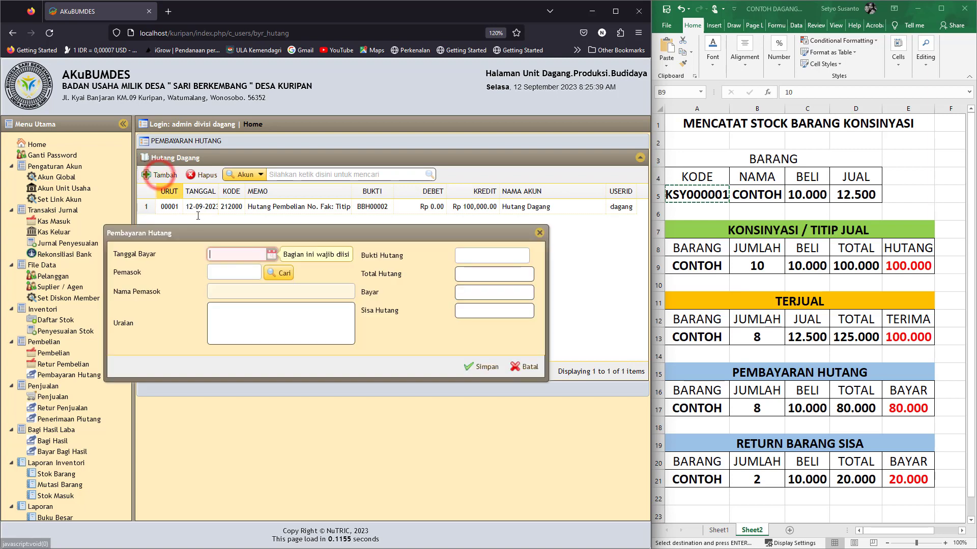
left_click(272, 257)
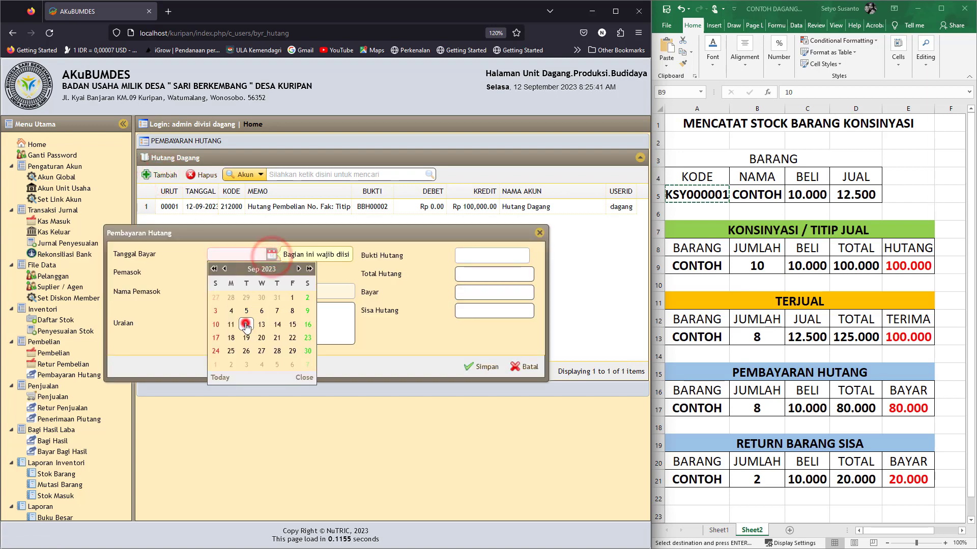
left_click(246, 322)
left_click(280, 274)
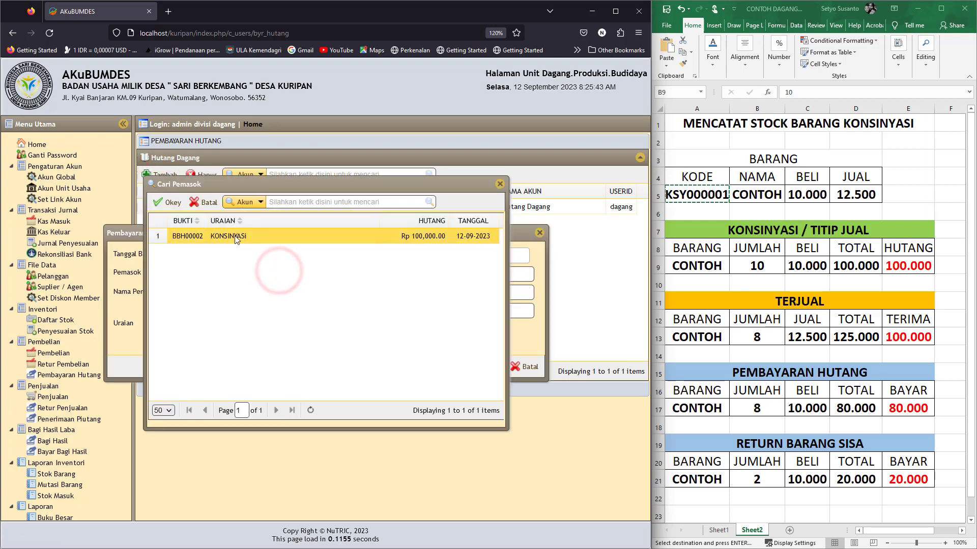
left_click(235, 236)
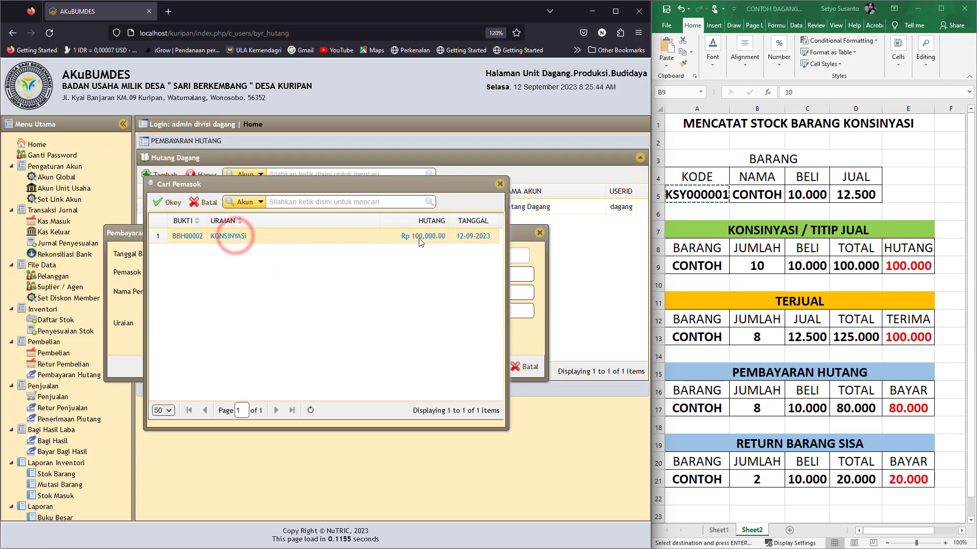
left_click(171, 204)
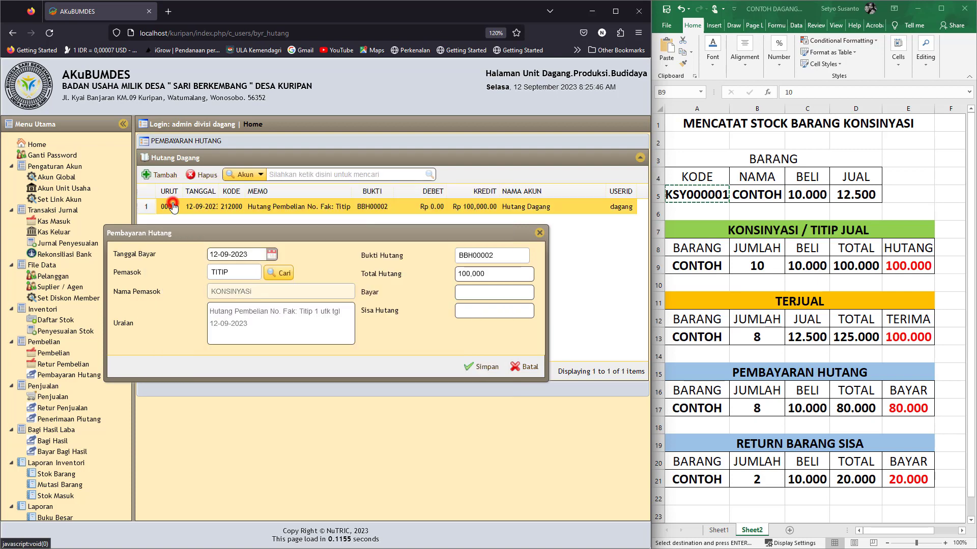
Step: Set the debt payment amount to 80,000 and save the payment
left_click(482, 294)
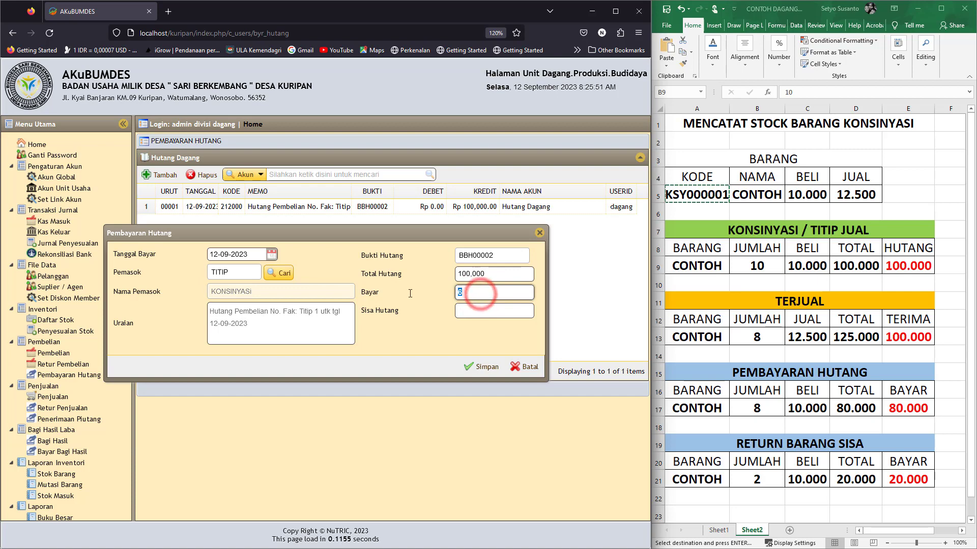
type("80,000")
left_click(464, 346)
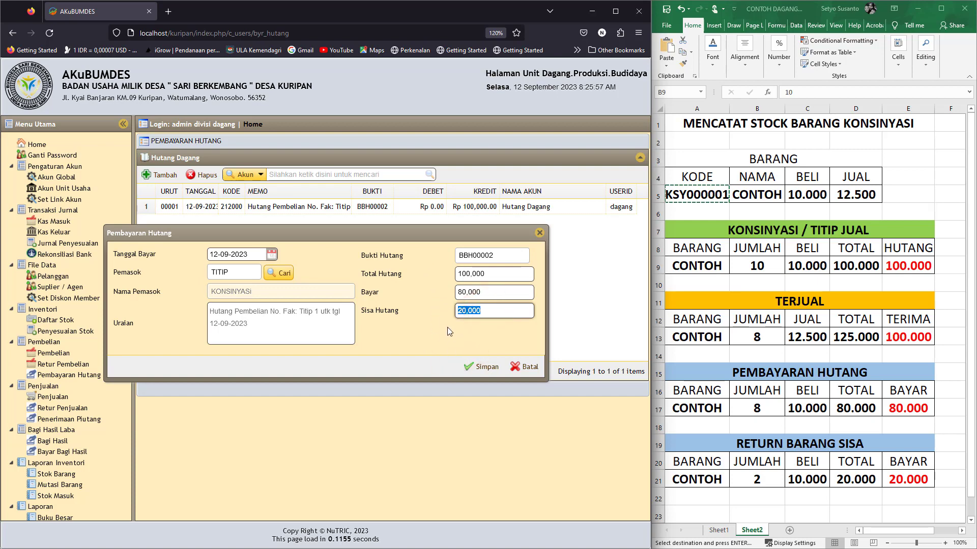
left_click(479, 367)
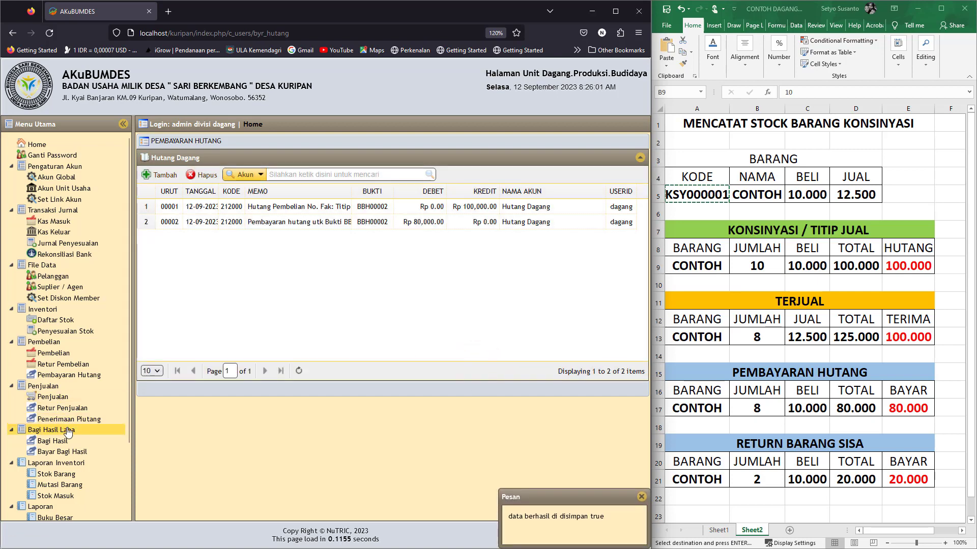
Step: Display the Neraca report for 12-09-2023 again to review the effect of the debt payment
scroll(75, 431, "down", 3)
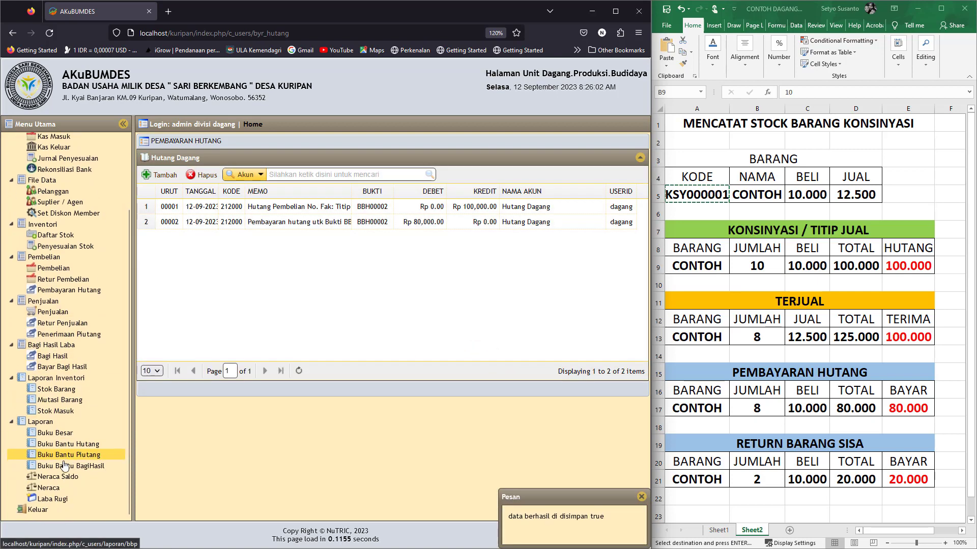
left_click(50, 490)
left_click(281, 171)
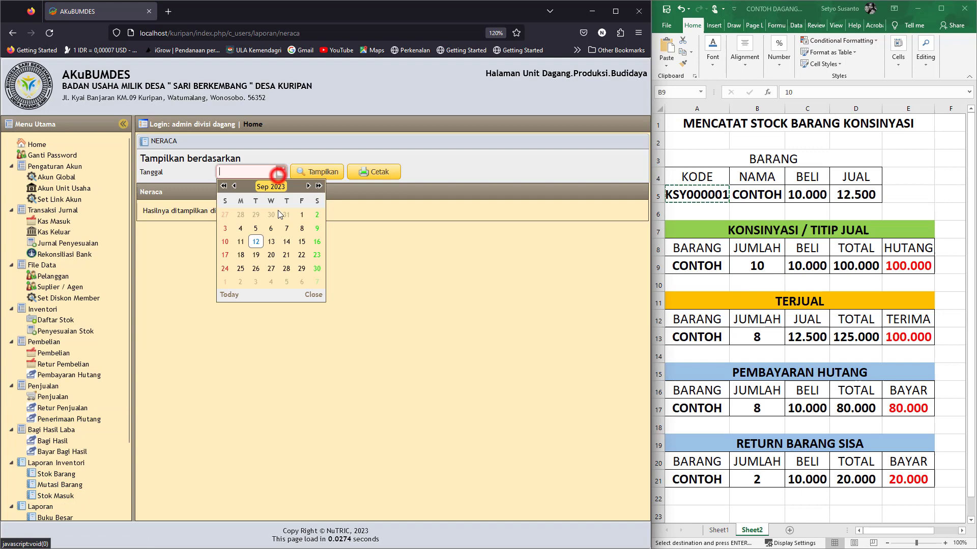
left_click(257, 242)
left_click(319, 173)
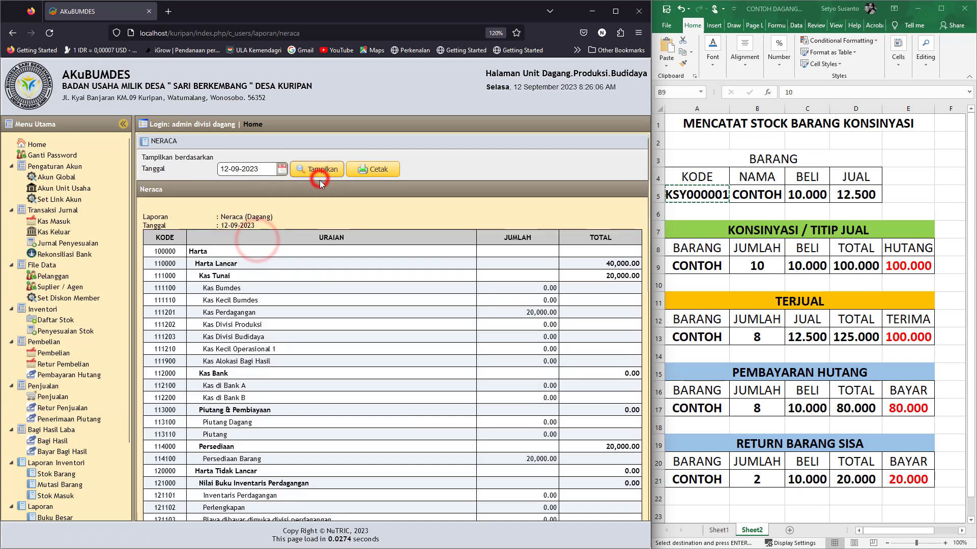
Step: Check the Kas Perdagangan and Persediaan Barang amounts in the balance sheet after the debt payment
left_click(515, 313)
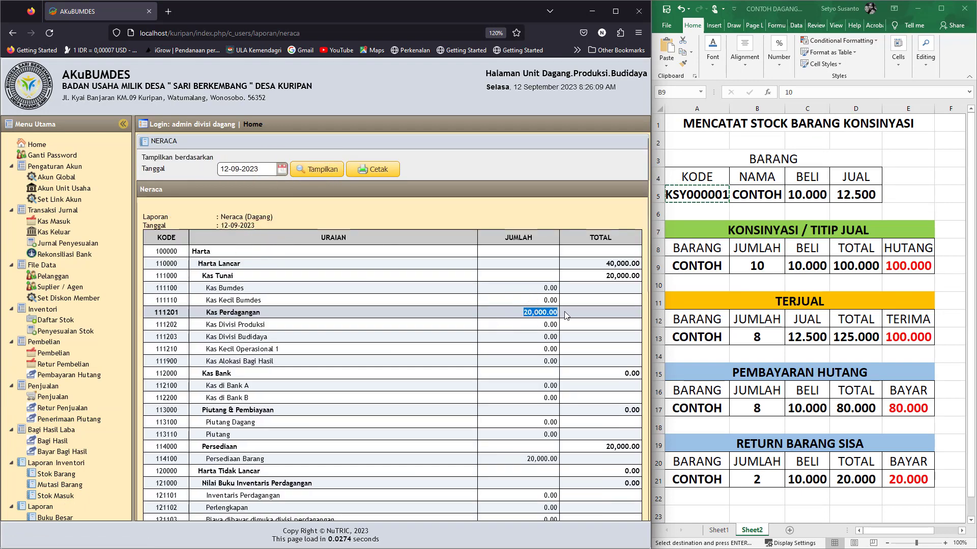
left_click_drag(204, 459, 284, 461)
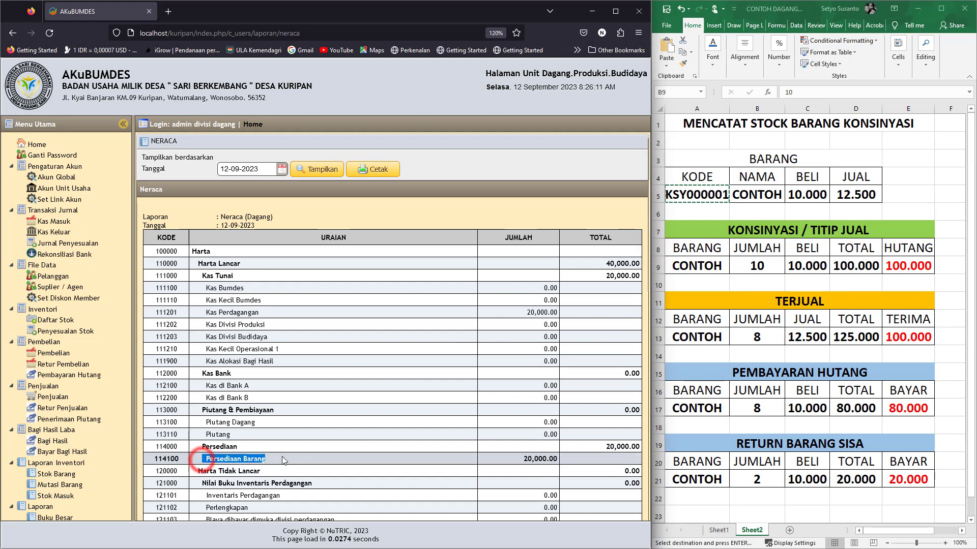
left_click_drag(501, 460, 558, 460)
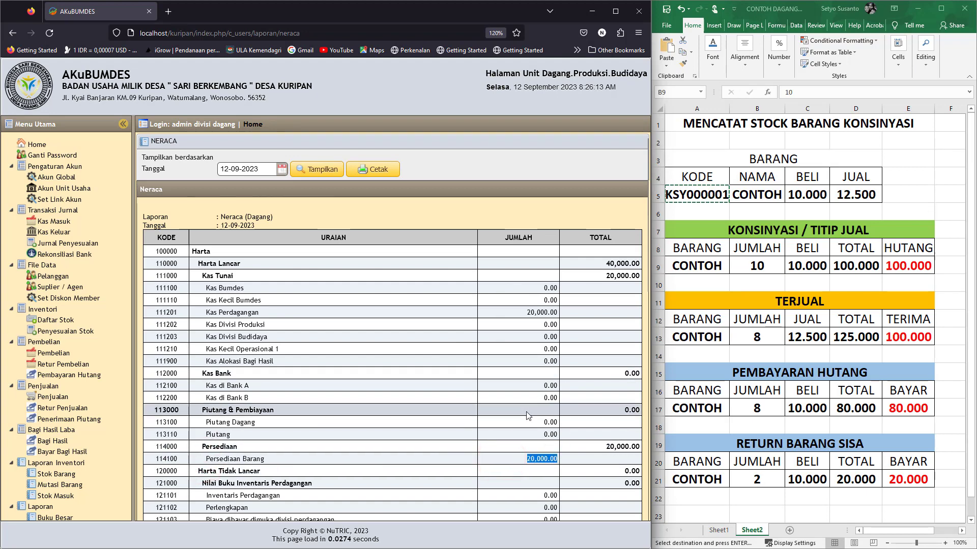
Step: Check the Hutang Dagang and Laba Berjalan amounts in the balance sheet, and compare Hutang Dagang with Persediaan Barang
scroll(527, 415, "down", 4)
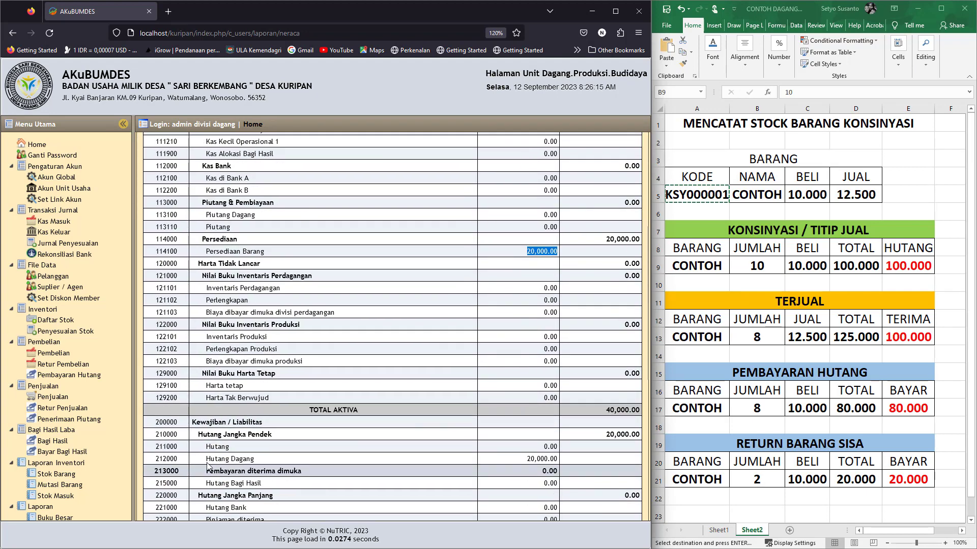
left_click_drag(203, 460, 315, 461)
left_click_drag(523, 457, 614, 441)
scroll(524, 456, "down", 5)
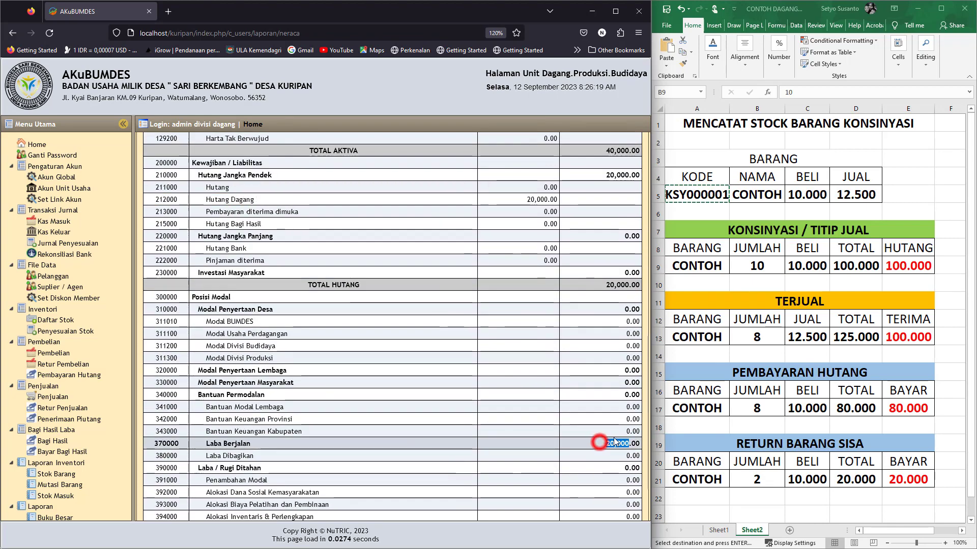
scroll(514, 305, "up", 2)
left_click(512, 301)
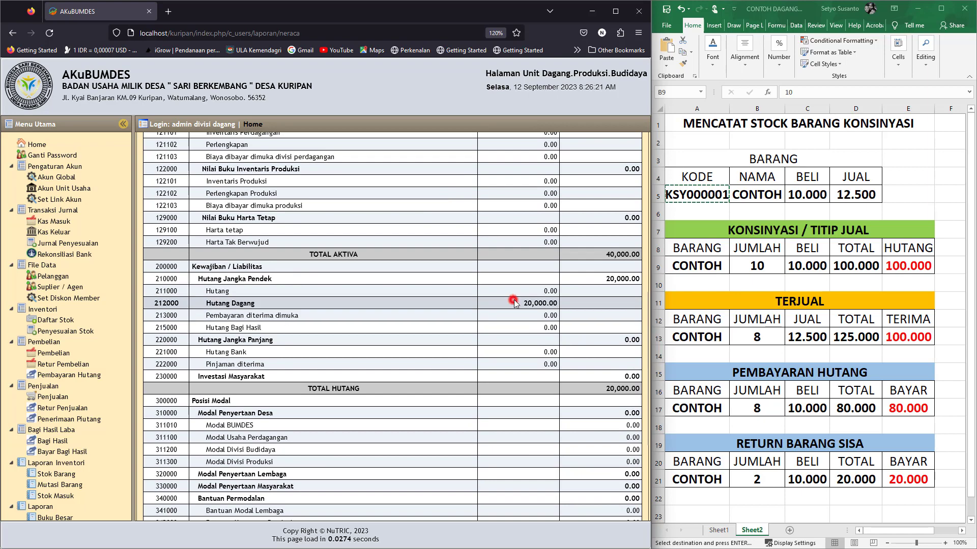
left_click_drag(556, 300, 558, 301)
scroll(519, 258, "up", 3)
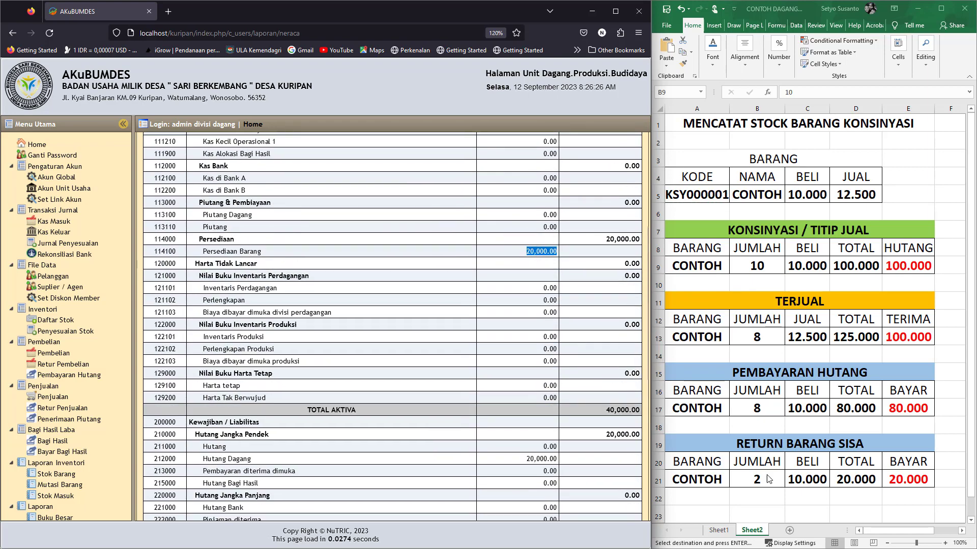
Step: Start a new purchase return (Retur Pembelian) dated 12-09-2023
left_click(51, 365)
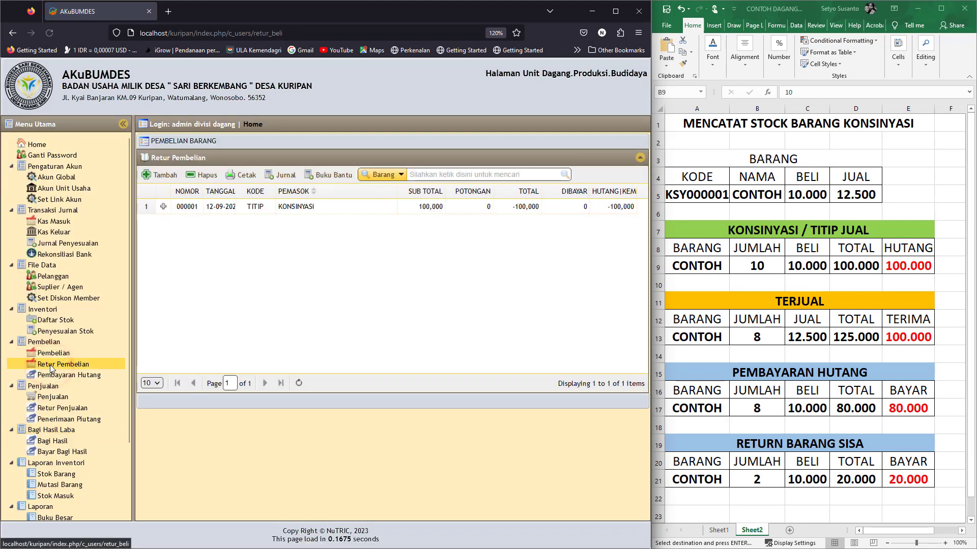
left_click(159, 175)
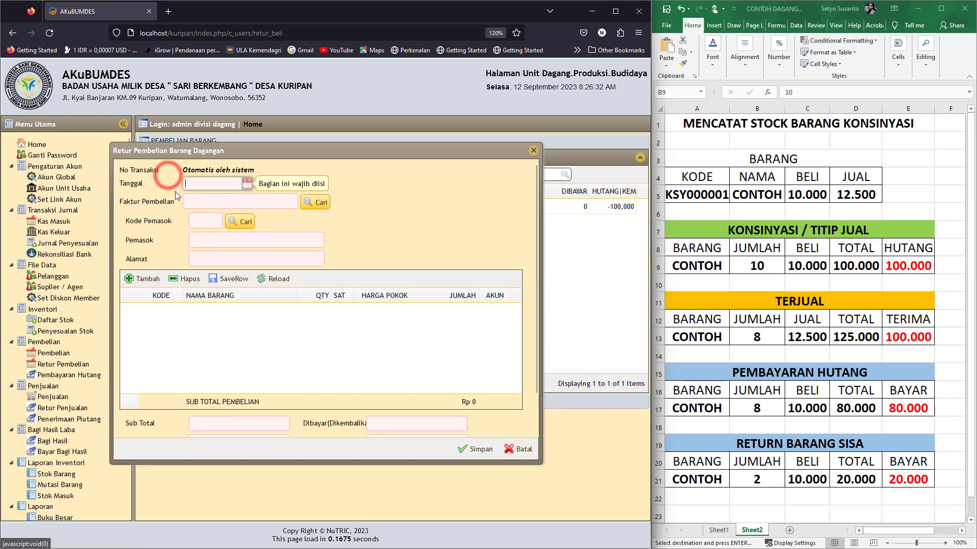
left_click(247, 183)
left_click(222, 253)
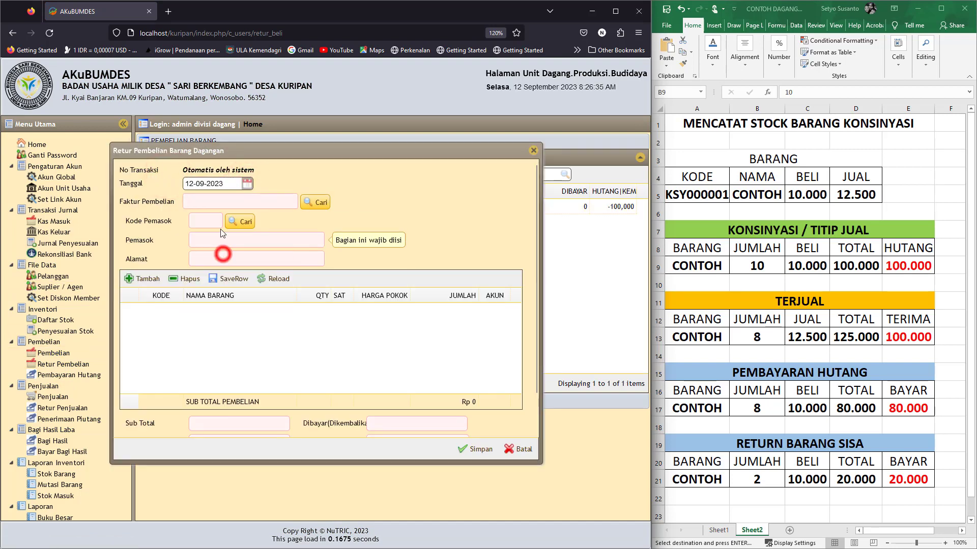
Step: Select purchase invoice Titip 1 and the KONSINYASI supplier (code TITIP) for the return
left_click(318, 203)
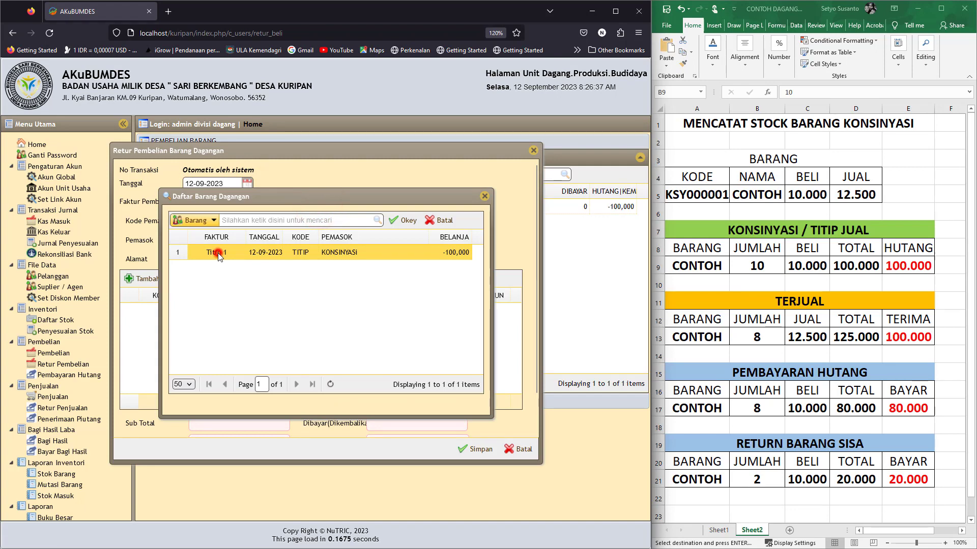
left_click(217, 253)
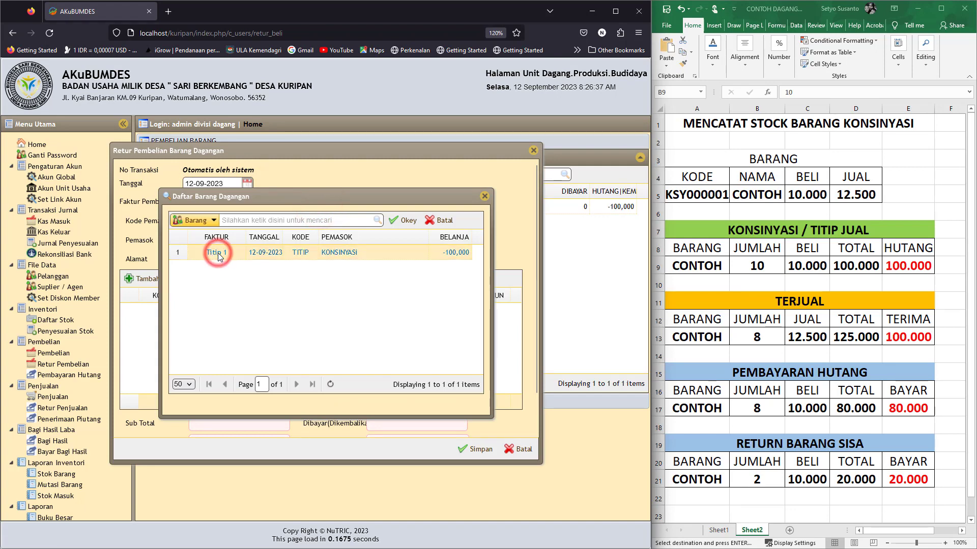
left_click(410, 222)
left_click(247, 221)
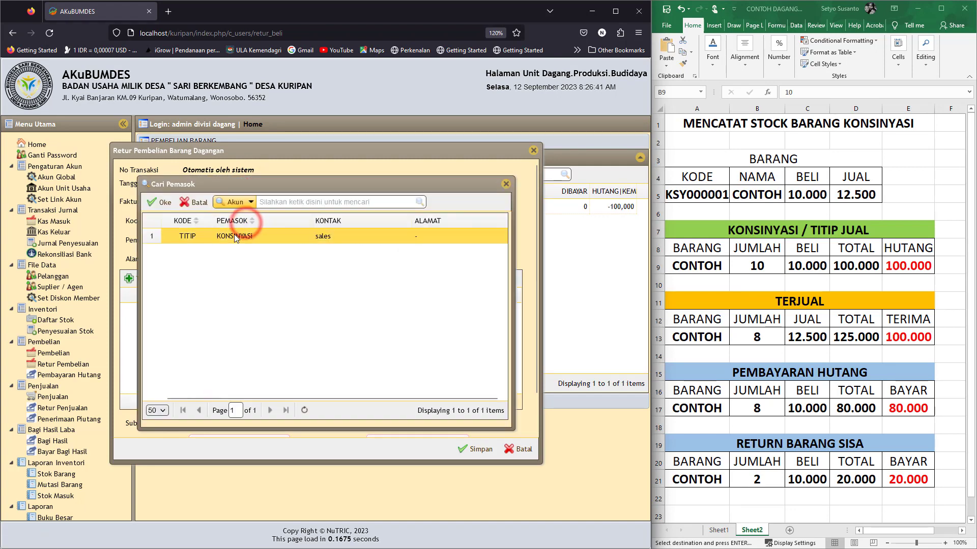
left_click(234, 236)
left_click(158, 202)
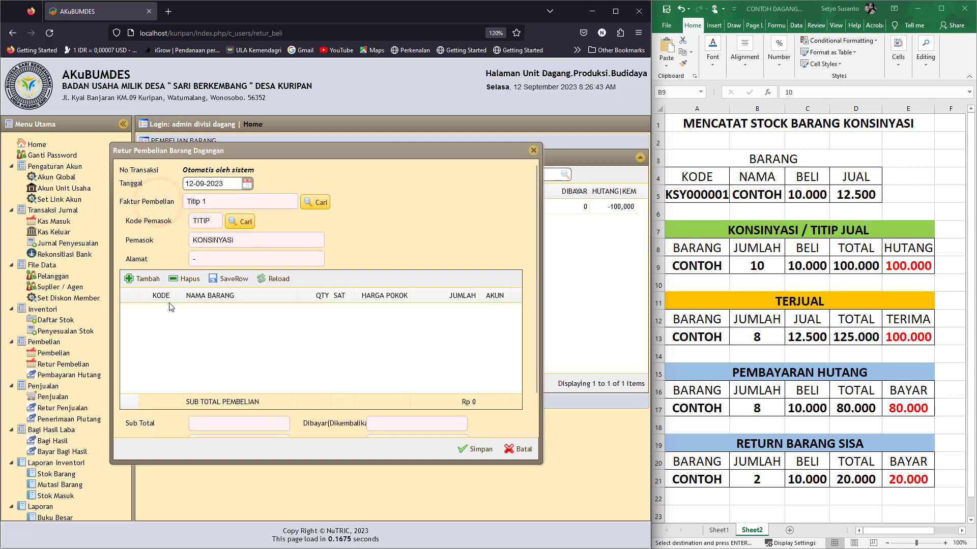
Step: Add Barang Contoh (KSY000001) to the return with a quantity of -2, save the row and refresh the subtotal
left_click(148, 280)
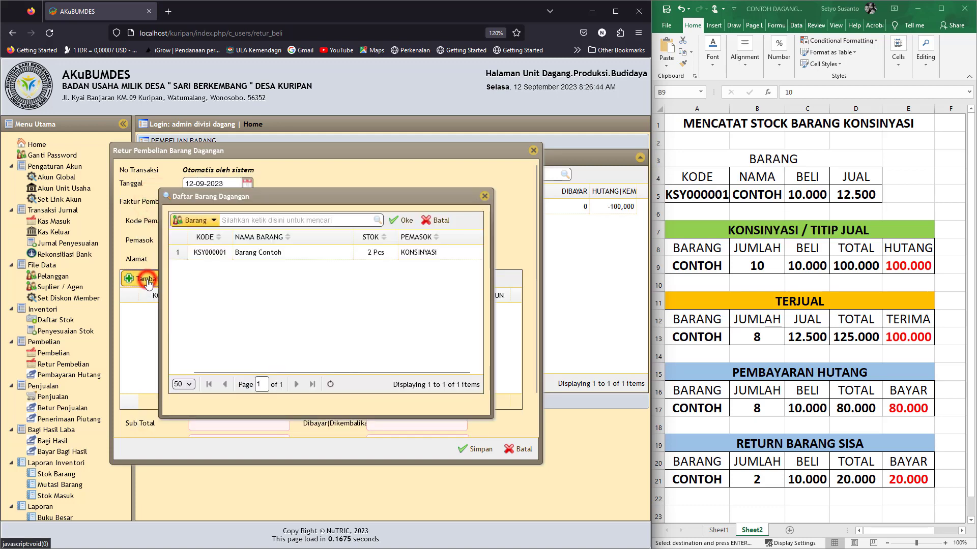
left_click(252, 255)
left_click(399, 220)
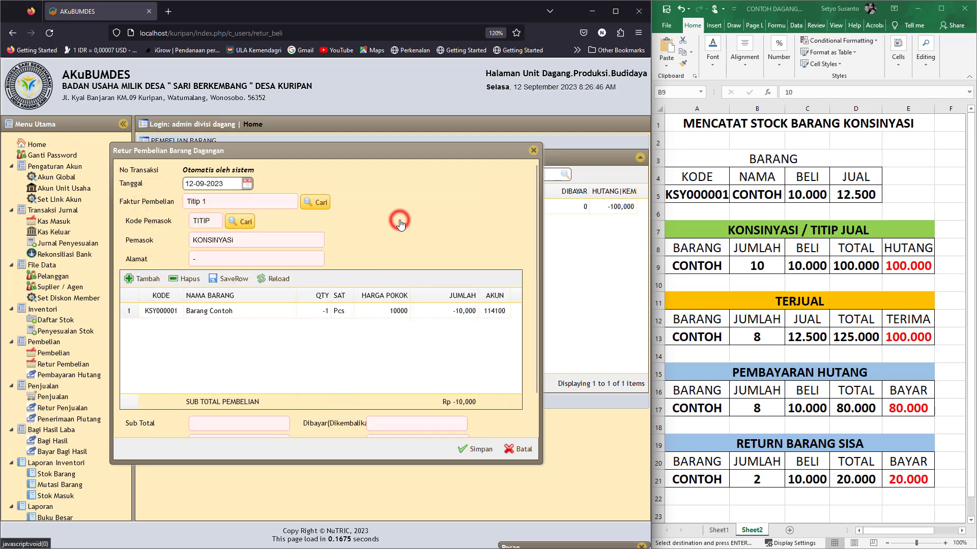
left_click(308, 315)
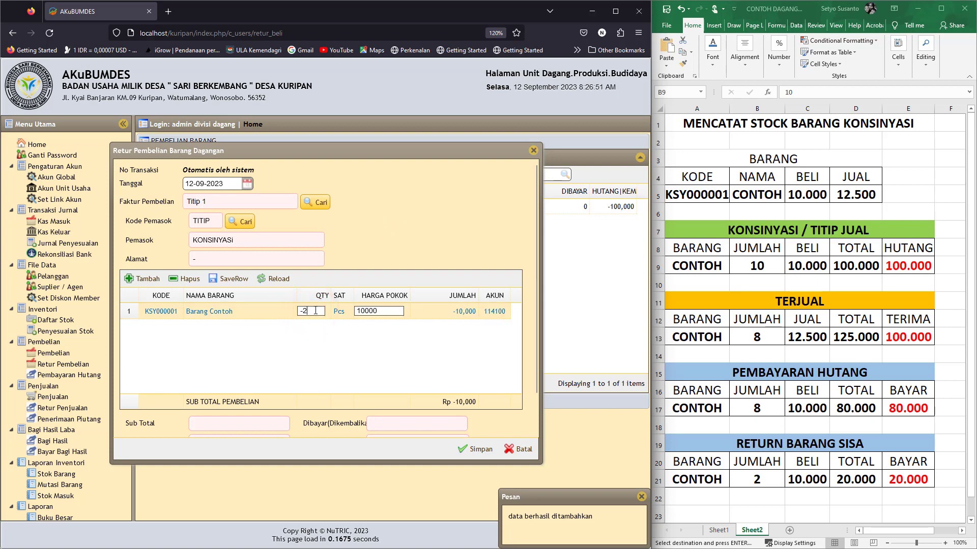
left_click(230, 279)
left_click(274, 280)
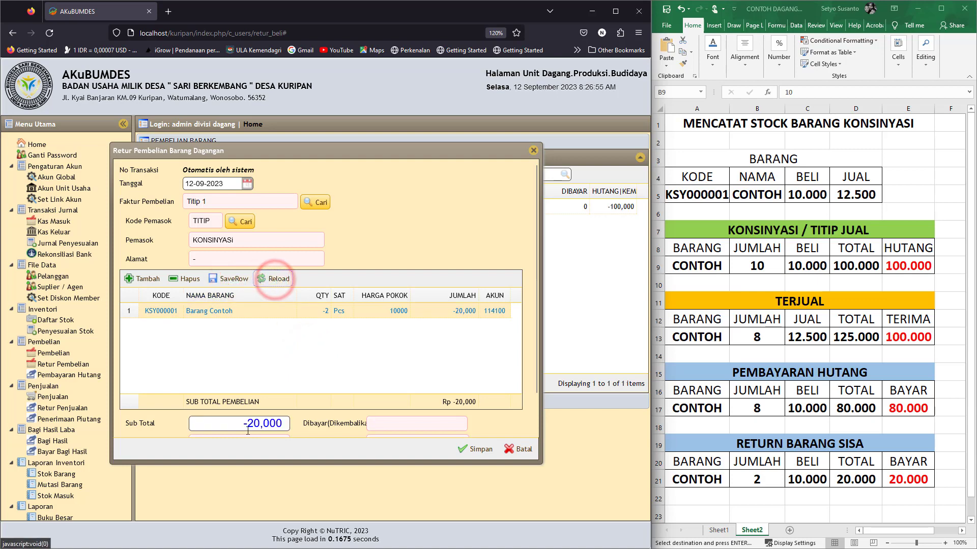
Step: Set the return's discount and its paid-back amount to 0, and save the purchase return
scroll(294, 395, "down", 2)
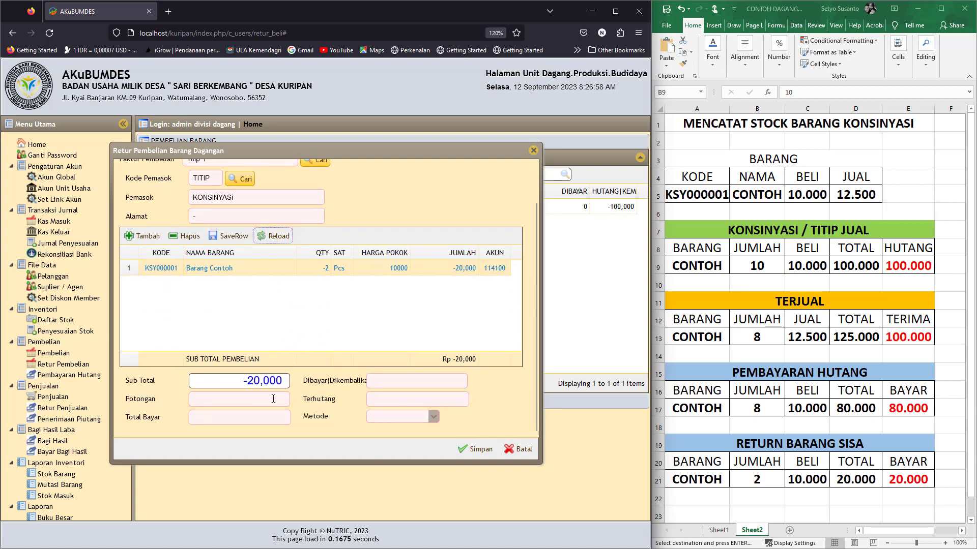
left_click(274, 400)
type("0")
left_click(298, 434)
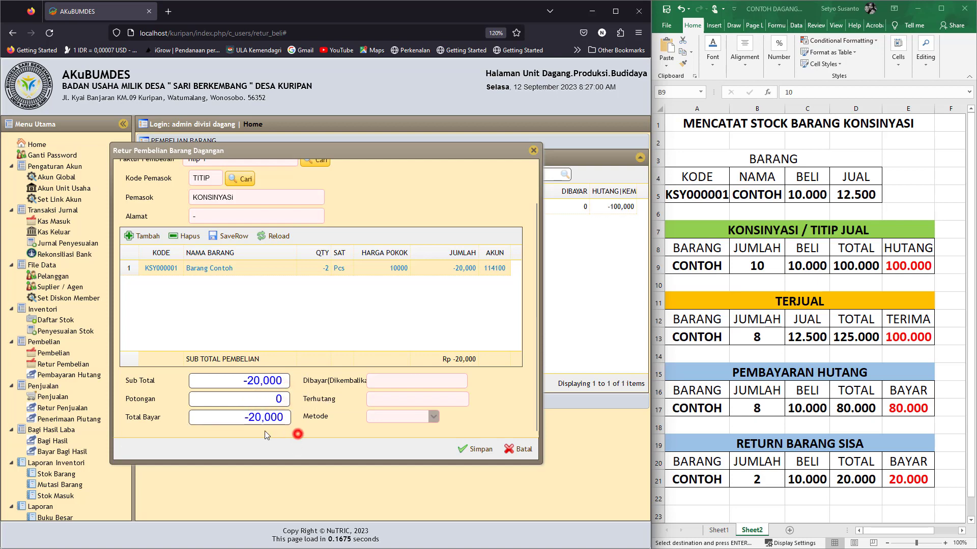
left_click(439, 381)
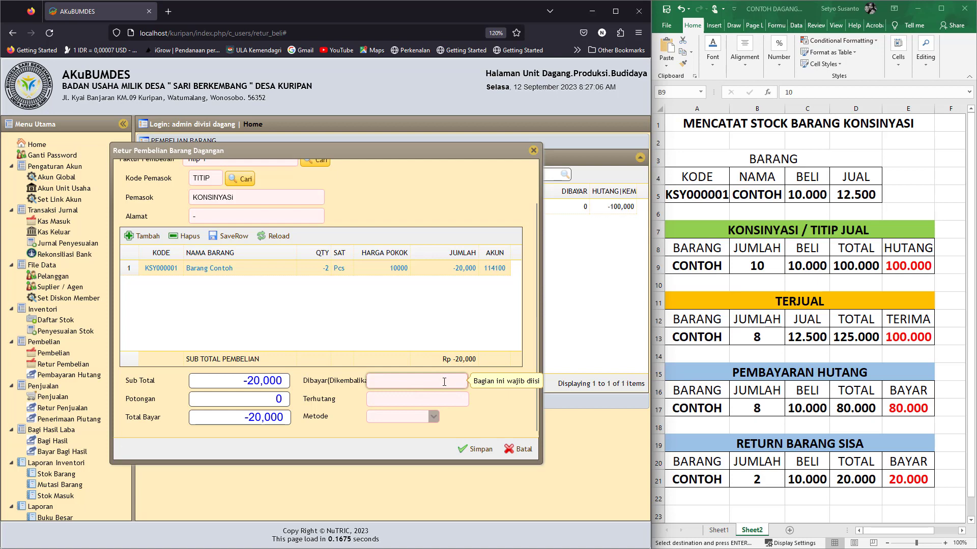
left_click(491, 428)
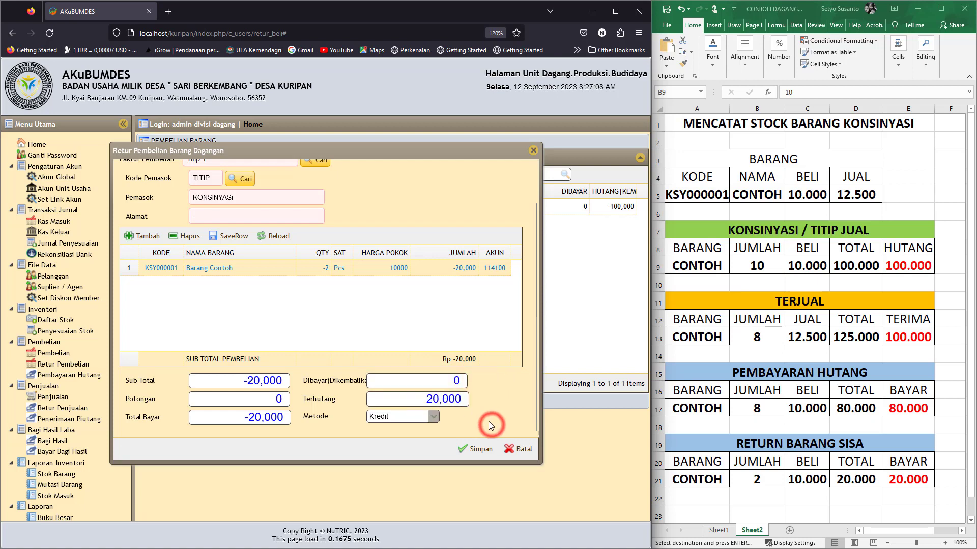
left_click(478, 450)
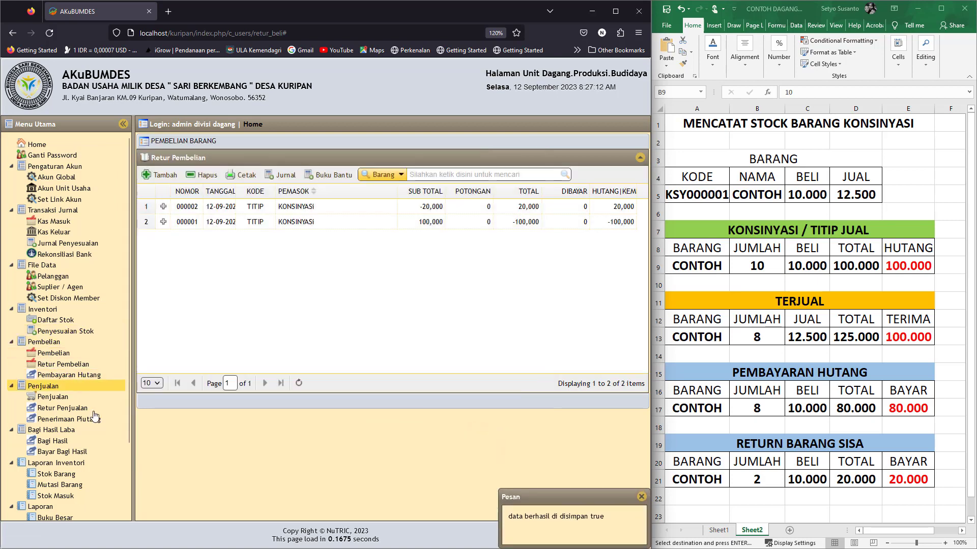
Step: Display the Neraca report for 12-09-2023 to review the effect of the purchase return
scroll(95, 414, "down", 5)
left_click(46, 488)
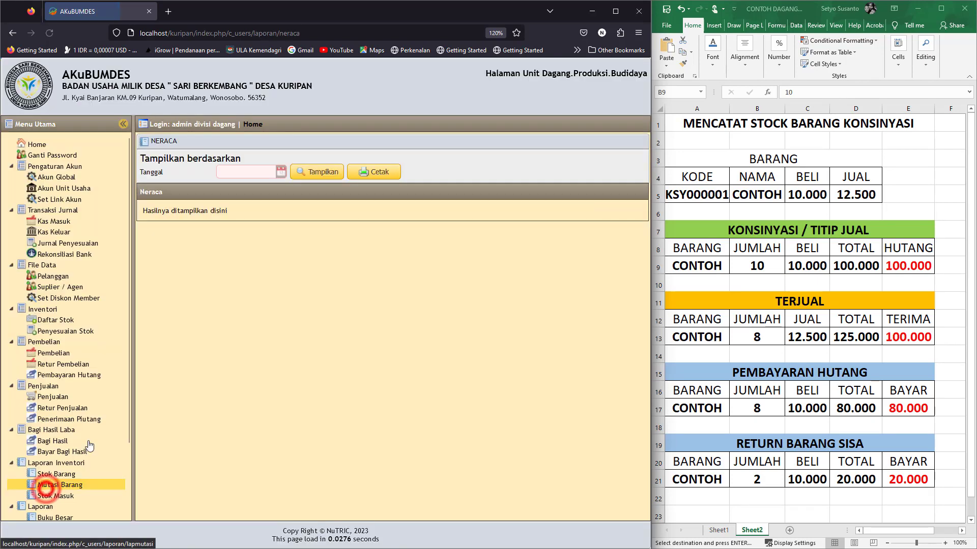
left_click(281, 172)
left_click(251, 242)
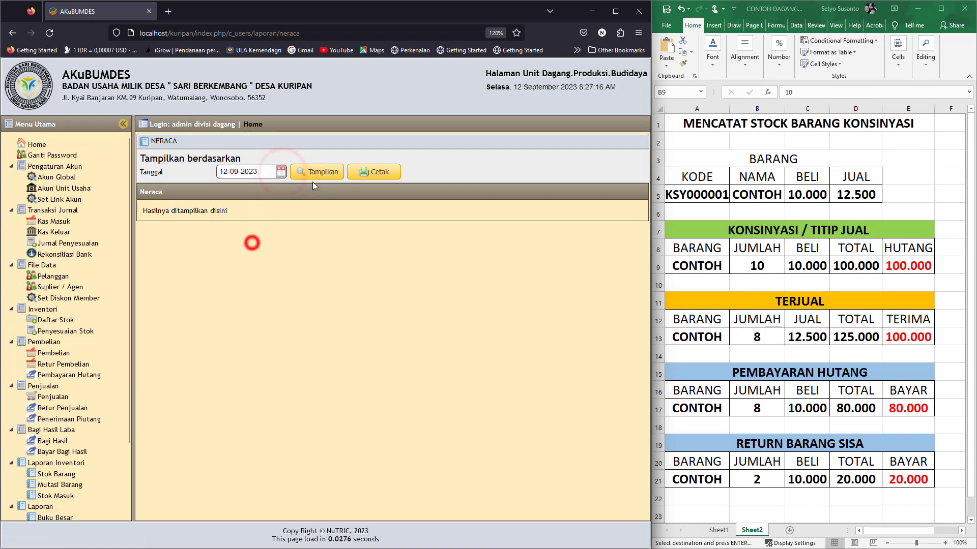
left_click(321, 173)
Step: Check the Kas Perdagangan and Persediaan Barang amounts in the balance sheet after the return
left_click(515, 311)
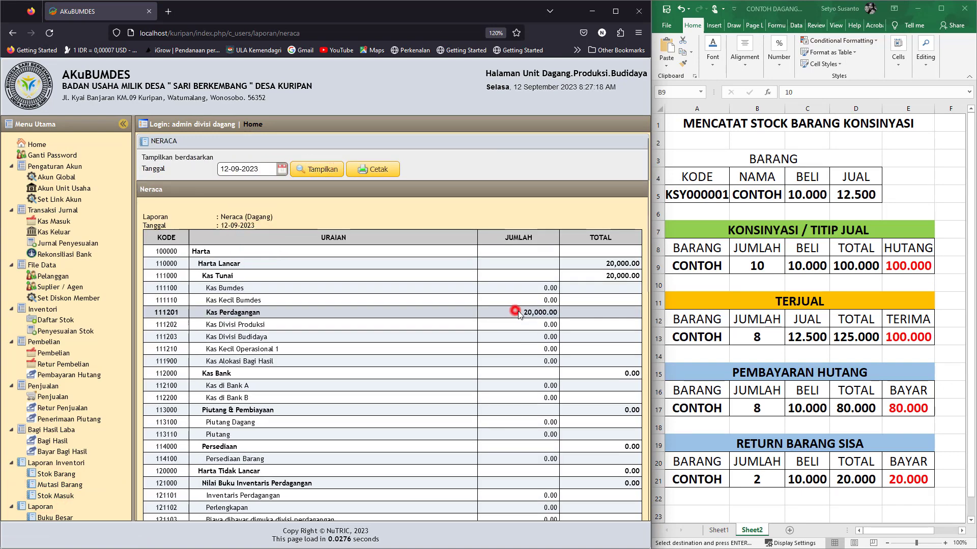
double_click(518, 312)
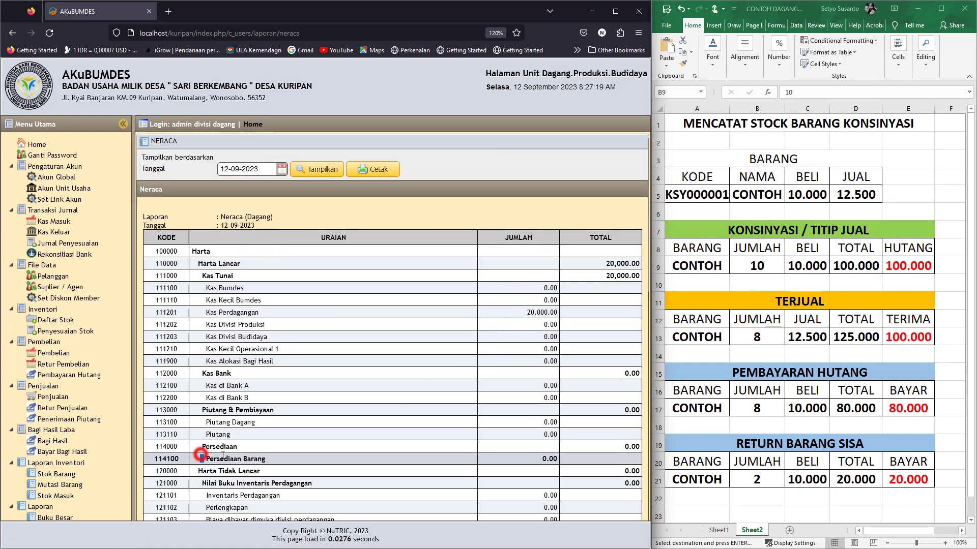
left_click_drag(200, 456, 265, 458)
left_click_drag(534, 457, 555, 459)
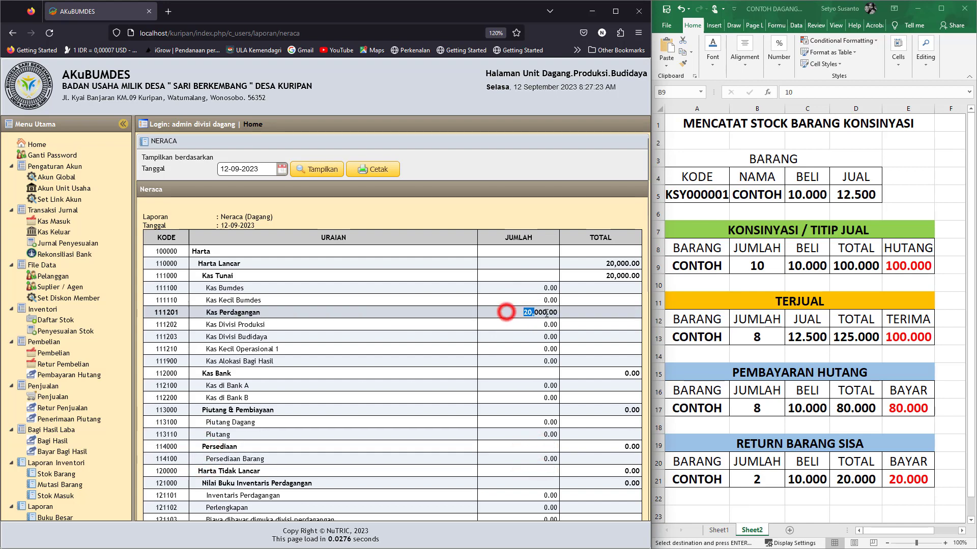
left_click_drag(546, 314, 558, 313)
scroll(538, 319, "down", 3)
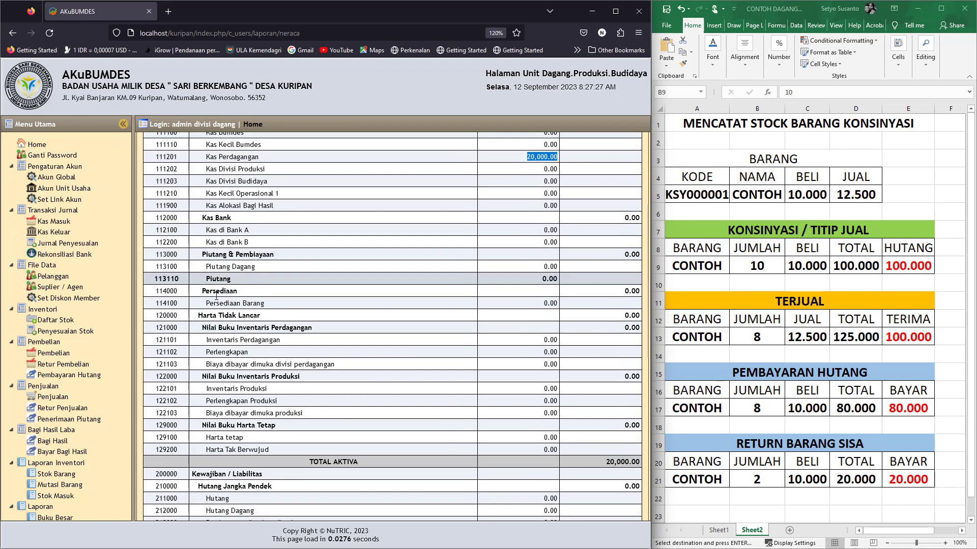
left_click_drag(225, 304, 290, 305)
left_click_drag(533, 302, 557, 304)
Step: Check the Hutang Dagang and Laba Berjalan amounts in the balance sheet after the return
scroll(518, 324, "down", 4)
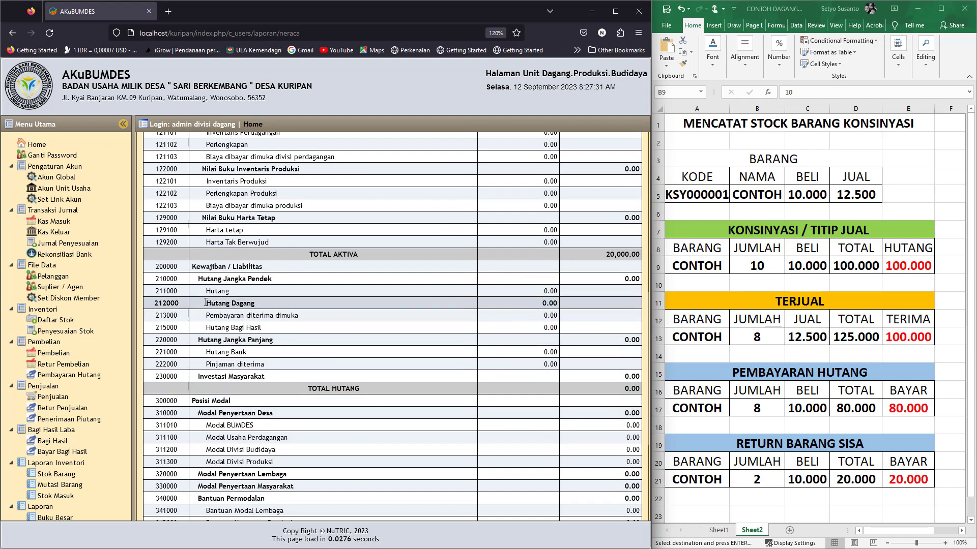
left_click_drag(568, 302, 570, 303)
scroll(542, 306, "down", 3)
left_click(596, 391)
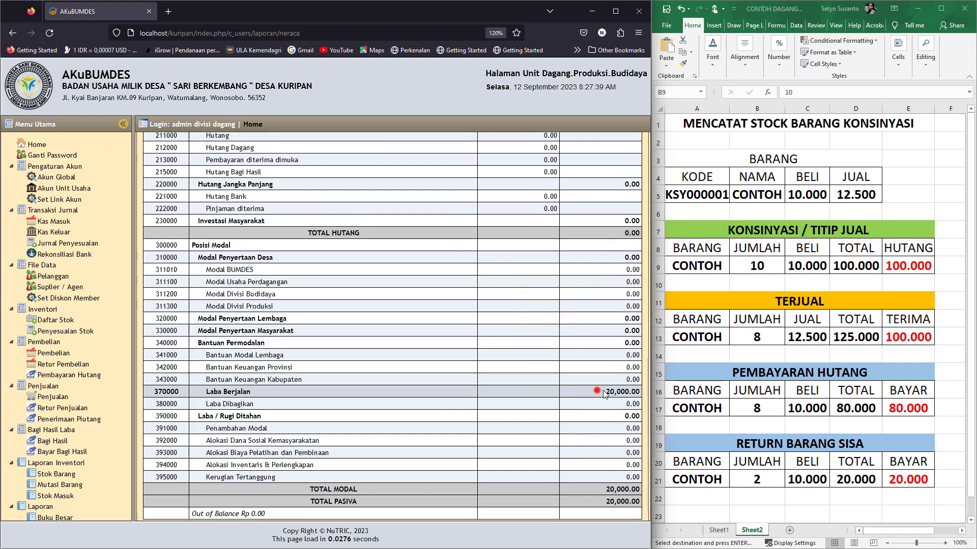
left_click_drag(604, 392, 630, 392)
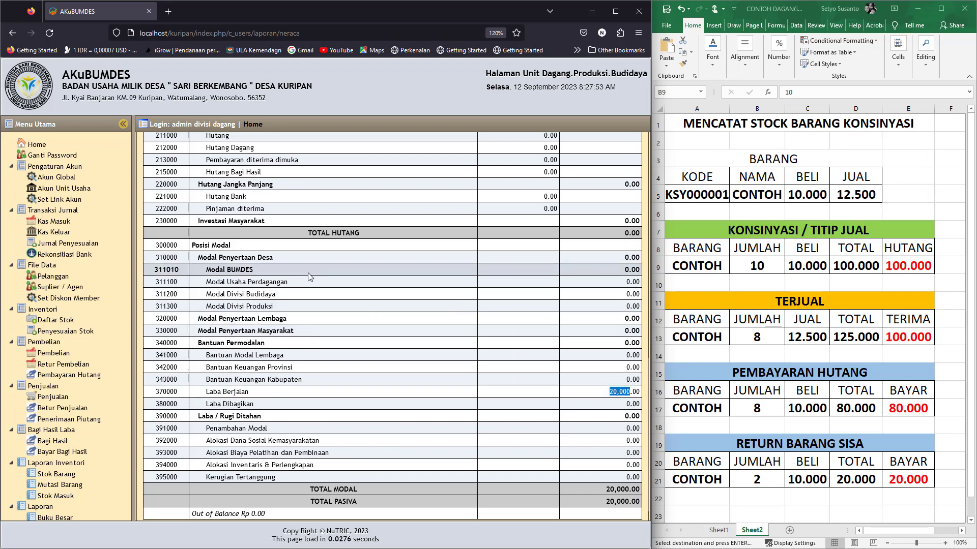
Step: Start a new goods purchase dated 12-09-2023 with the purchase invoice reference "titip 2"
left_click(49, 356)
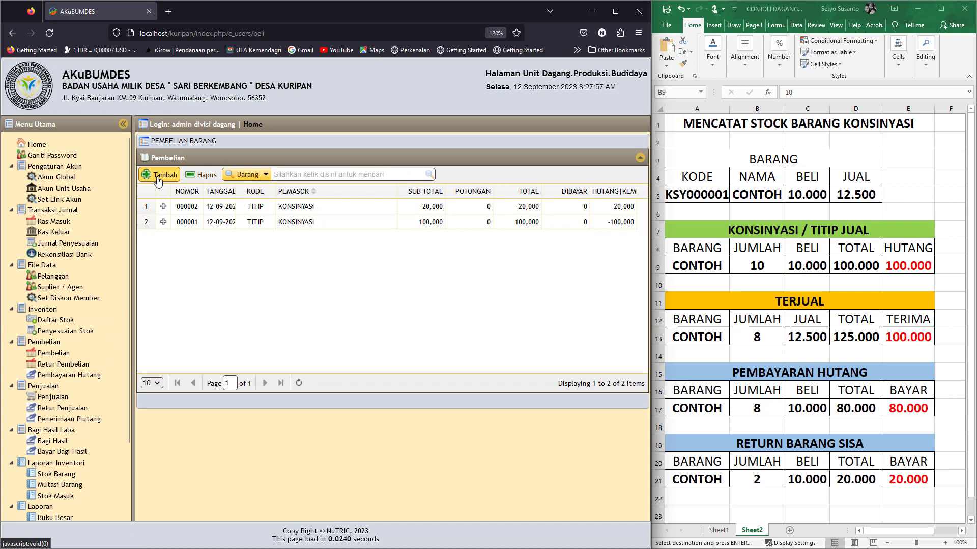
left_click(155, 173)
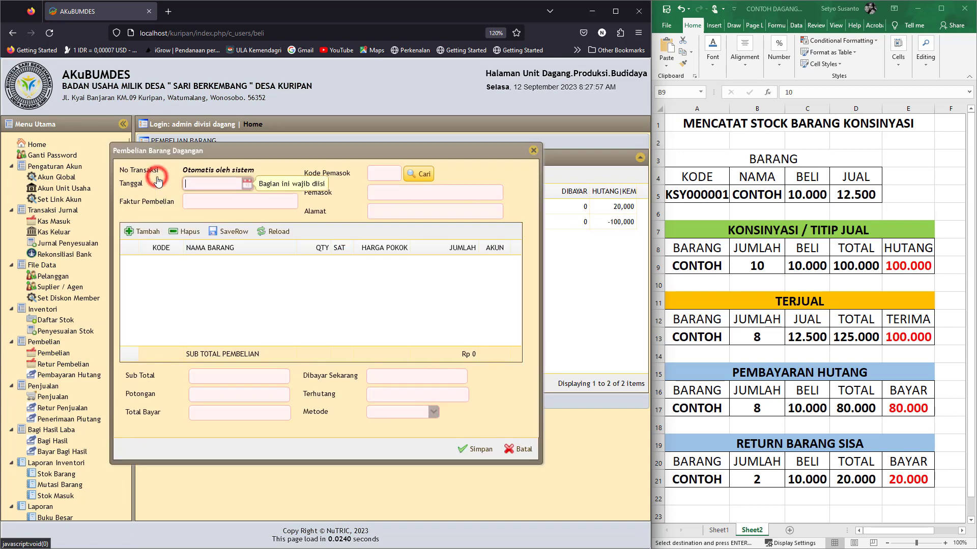
left_click(247, 183)
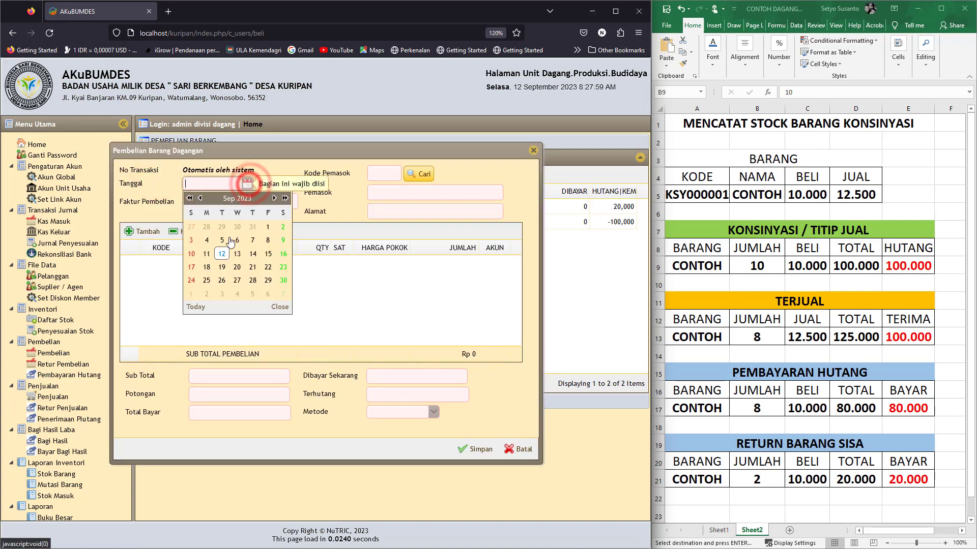
left_click(222, 254)
left_click(227, 202)
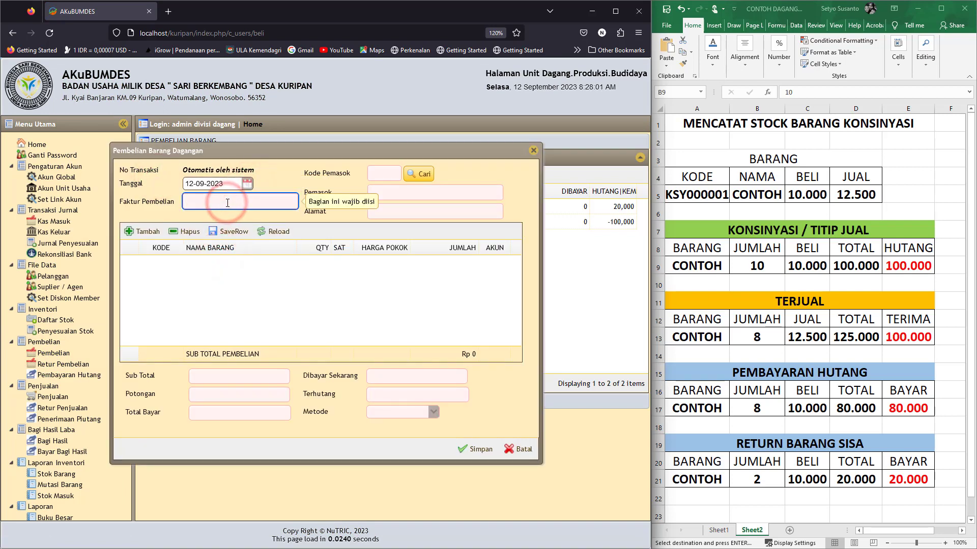
type("titip")
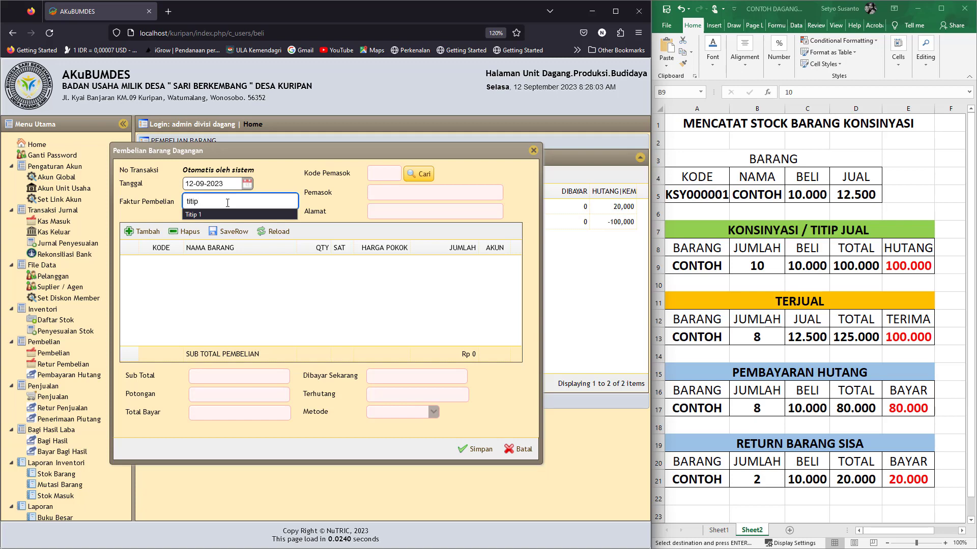
type(" 2")
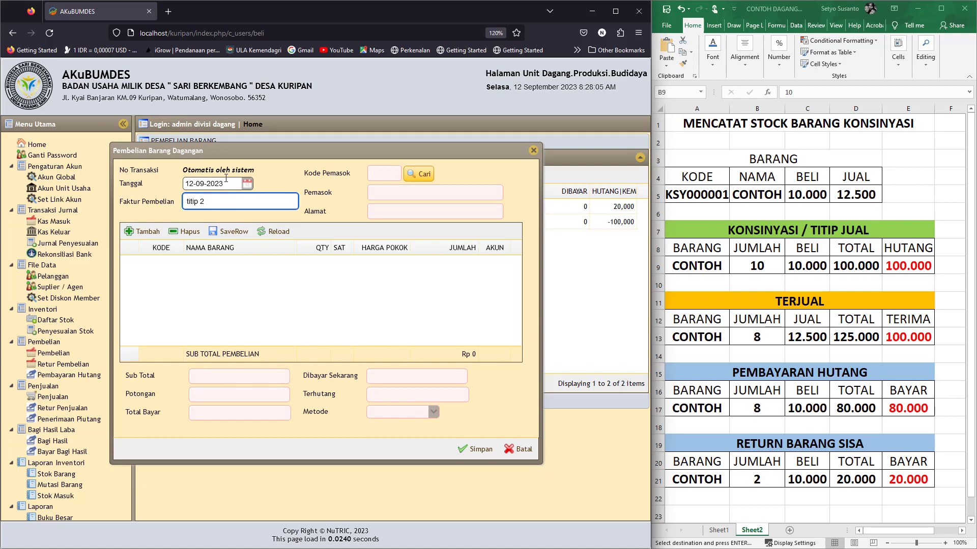
Step: Choose KONSINYASI, code TITIP, as the supplier of the new purchase
left_click(417, 173)
left_click(249, 238)
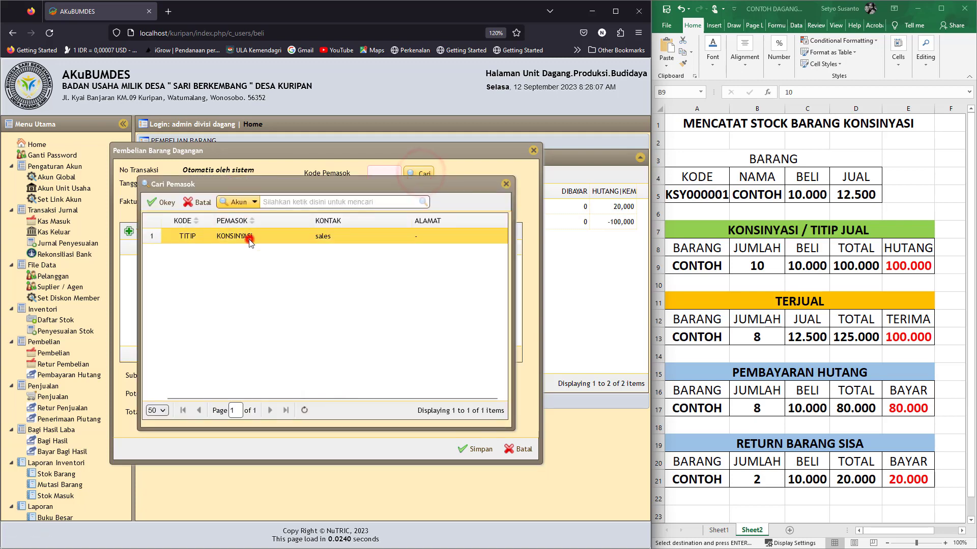
left_click(169, 206)
Step: Add Barang Contoh (KSY000001) to the purchase with a quantity of 20 and reload the item list
left_click(139, 232)
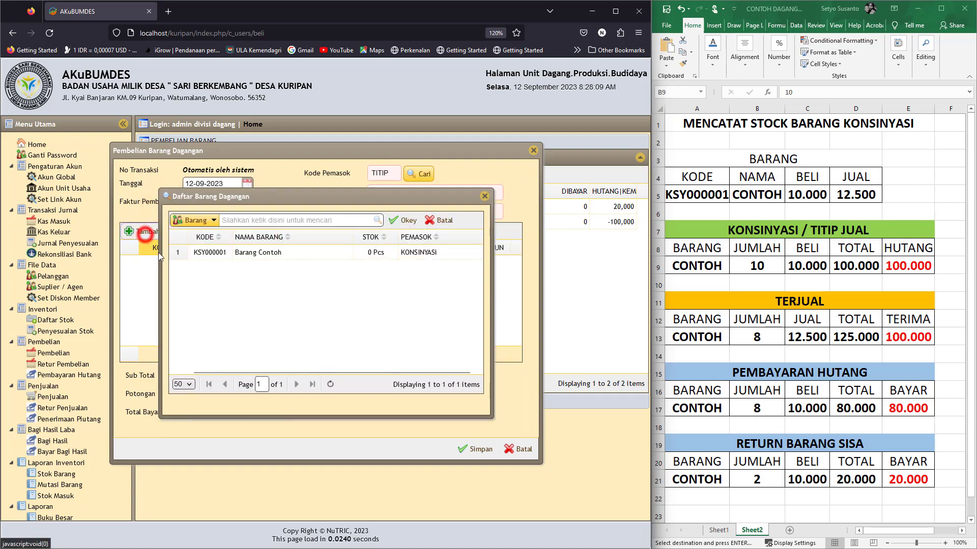
left_click(256, 257)
left_click(406, 219)
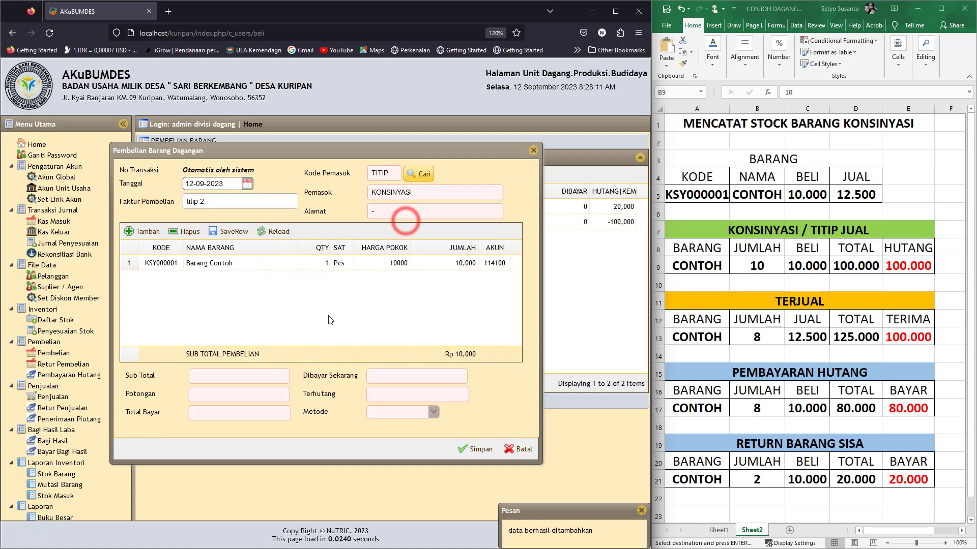
left_click(319, 267)
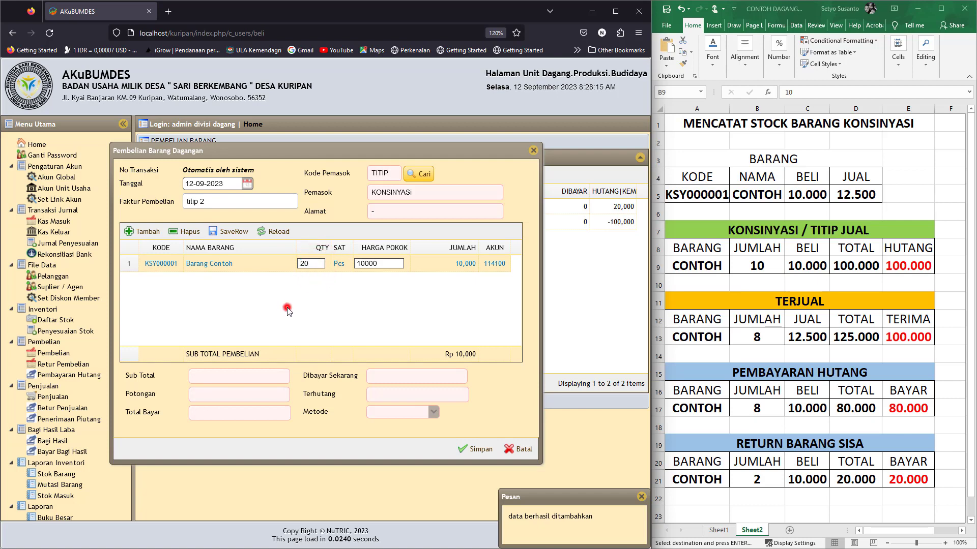
type("20")
left_click(274, 231)
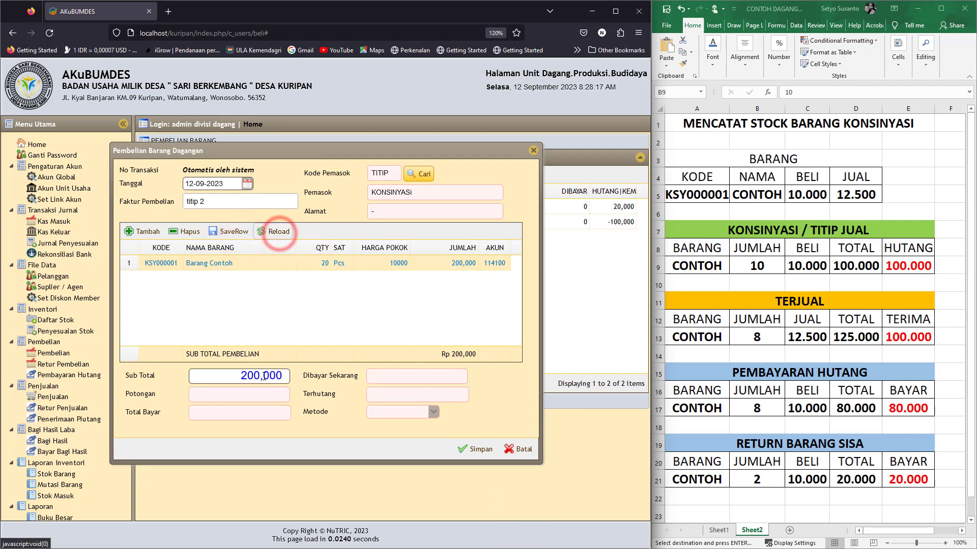
Step: Set the purchase's discount and the amount paid now to 0, and save it as a credit purchase
left_click(266, 394)
type("0")
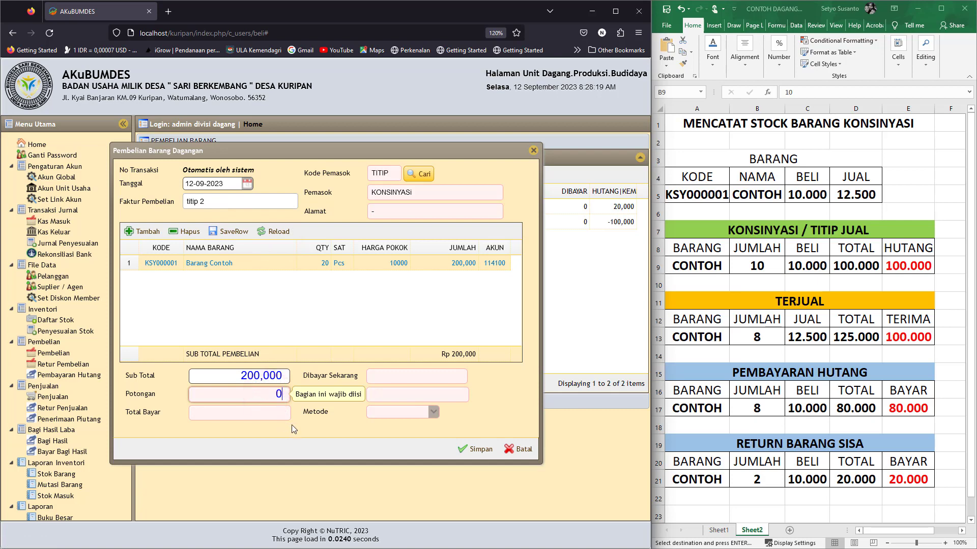
left_click(292, 427)
left_click(445, 376)
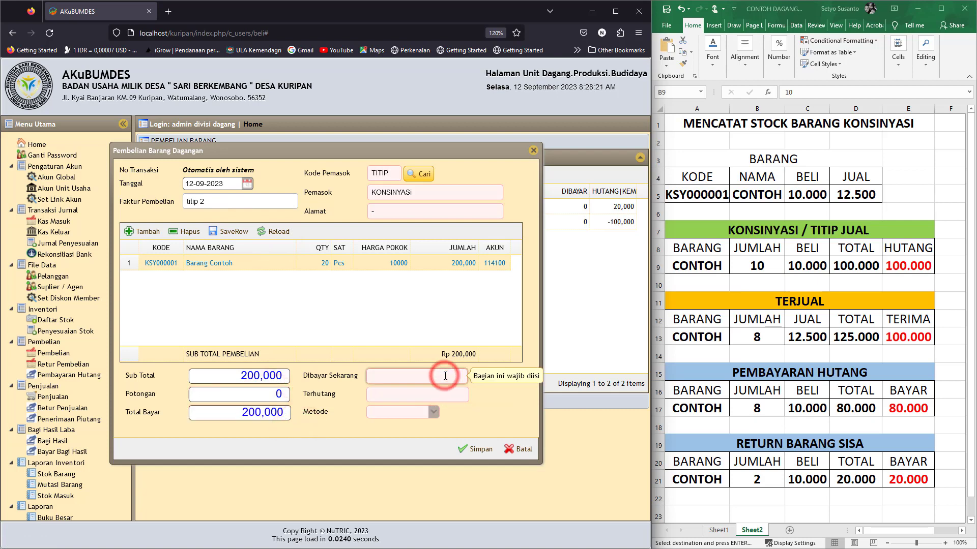
type("0")
left_click(487, 404)
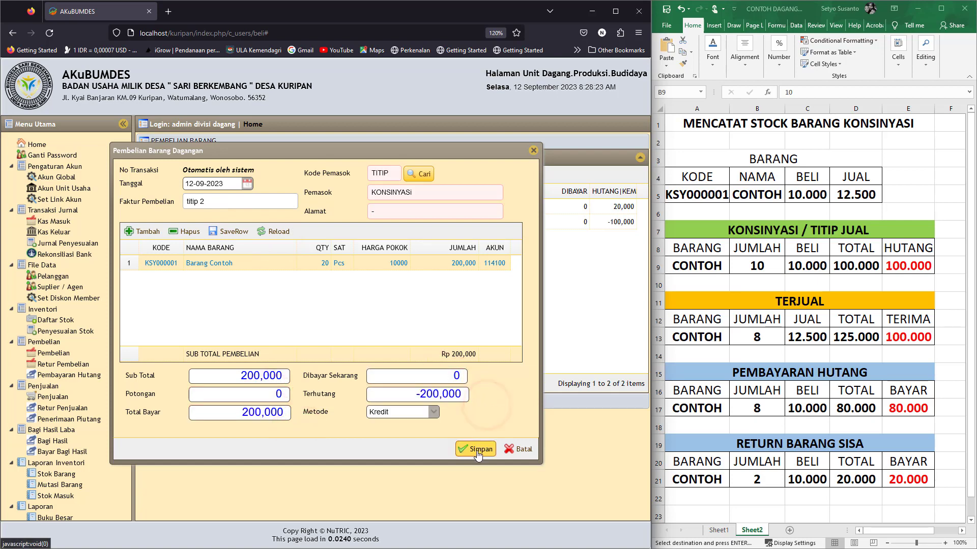
left_click(477, 452)
Step: Display the Neraca report for 12-09-2023 to review the effect of the second consignment purchase
scroll(57, 483, "down", 3)
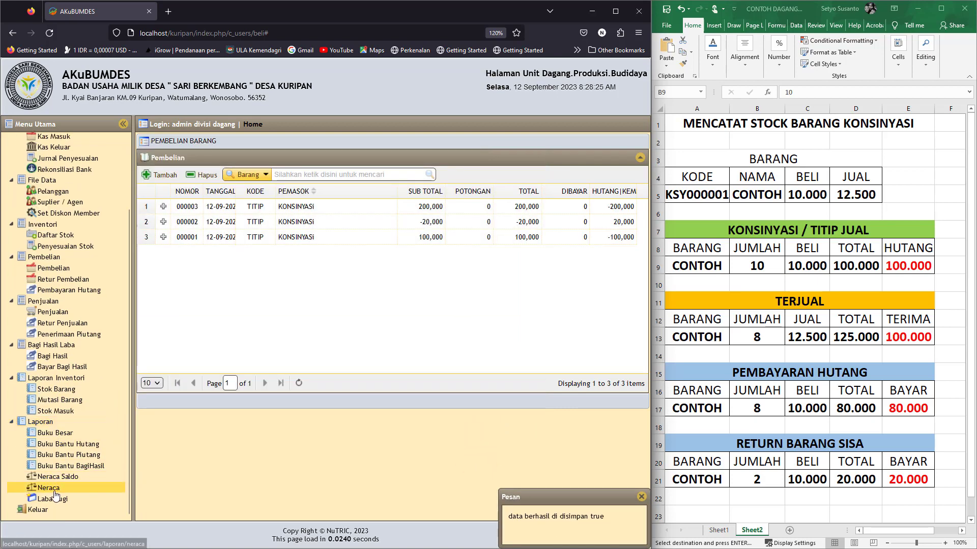
left_click(55, 491)
left_click(283, 174)
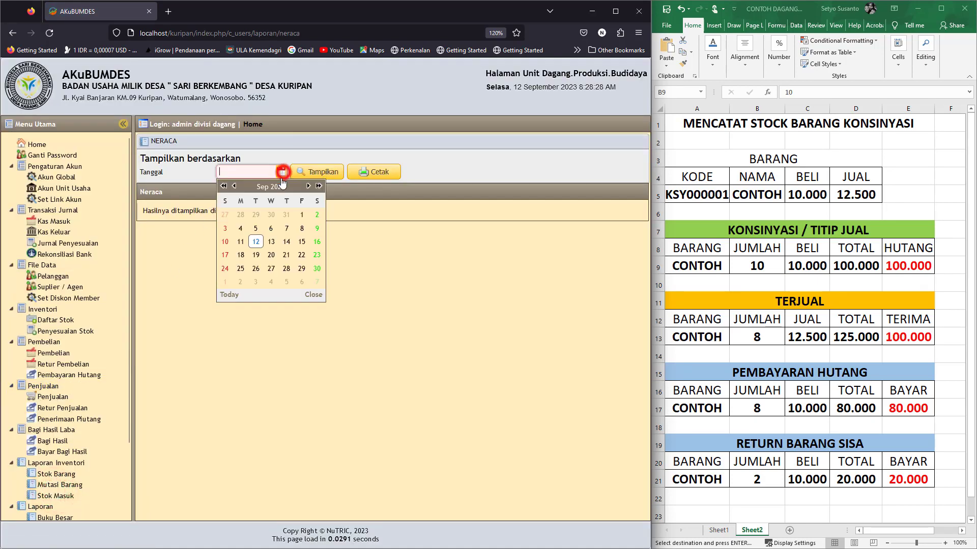
left_click(256, 242)
left_click(316, 171)
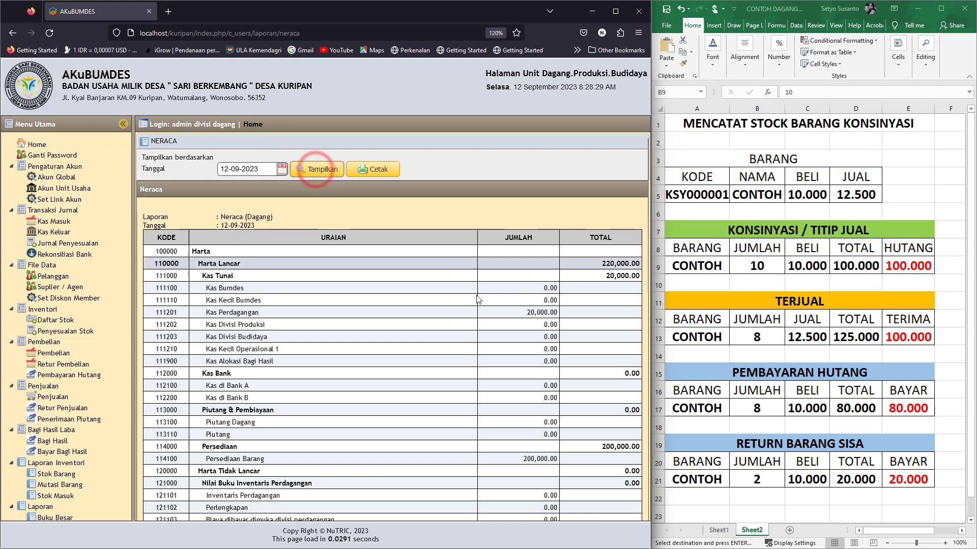
Step: Check the Kas Perdagangan and Persediaan Barang amounts in the balance sheet after the new credit purchase
left_click_drag(524, 316, 568, 315)
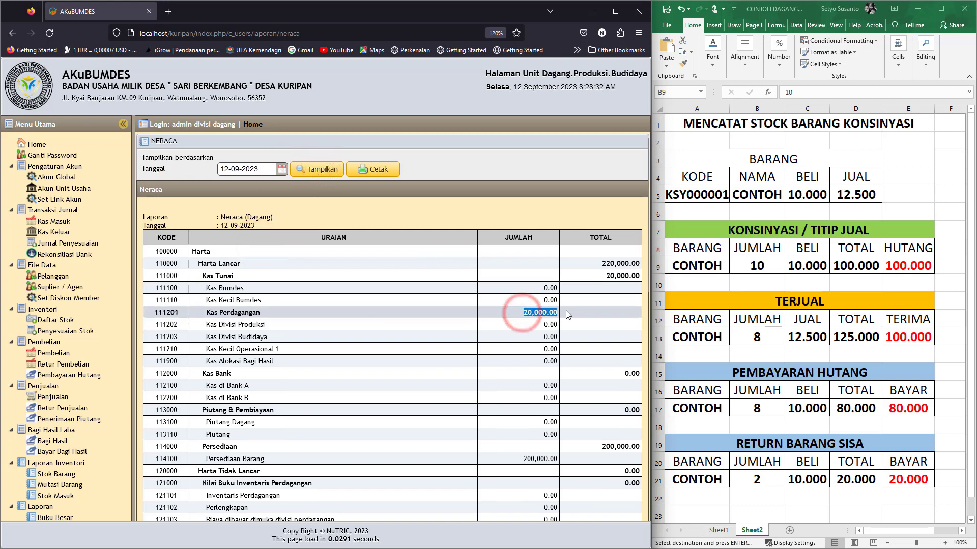
left_click(209, 459)
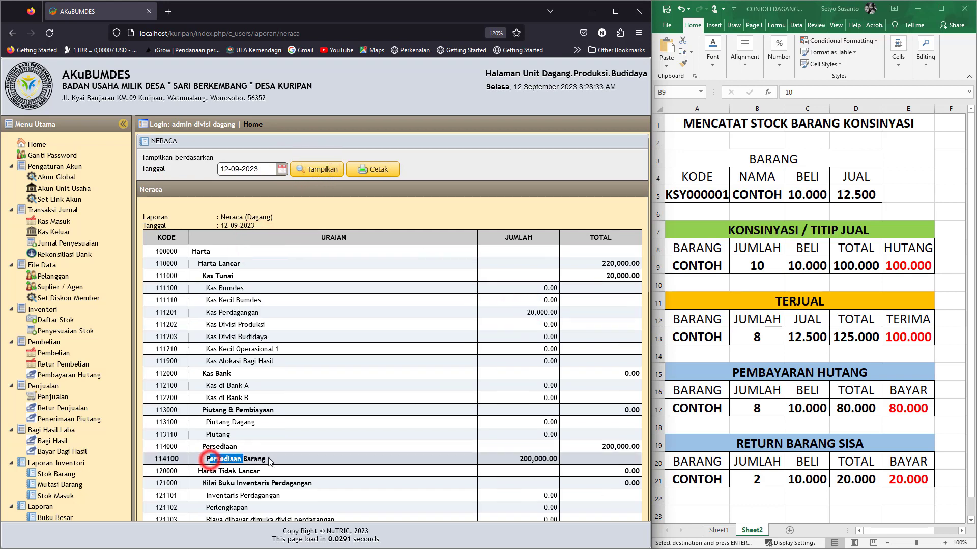
left_click(518, 459)
left_click_drag(538, 460, 562, 463)
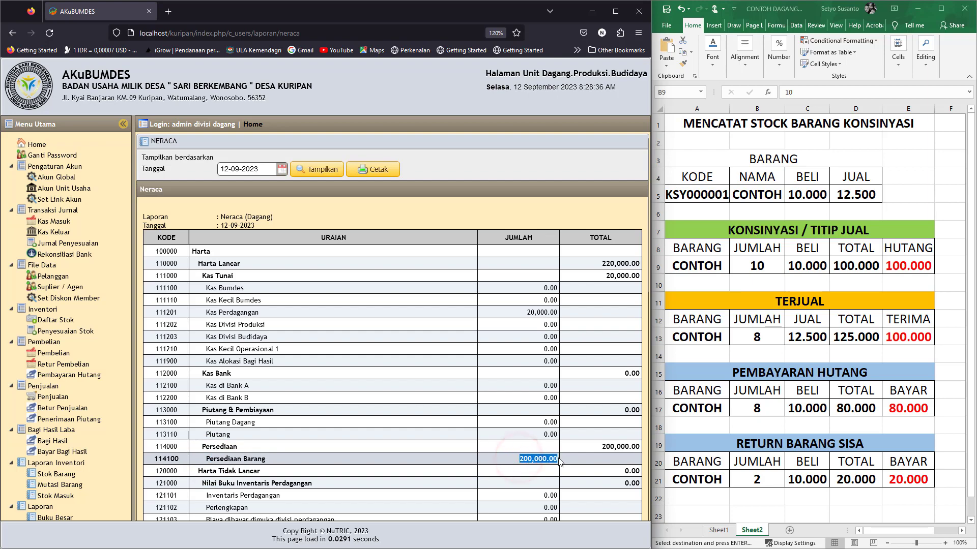
Step: Check the Hutang Dagang and Laba Berjalan amounts in the balance sheet after the new credit purchase
scroll(512, 379, "down", 3)
scroll(513, 379, "down", 3)
left_click_drag(517, 355, 567, 355)
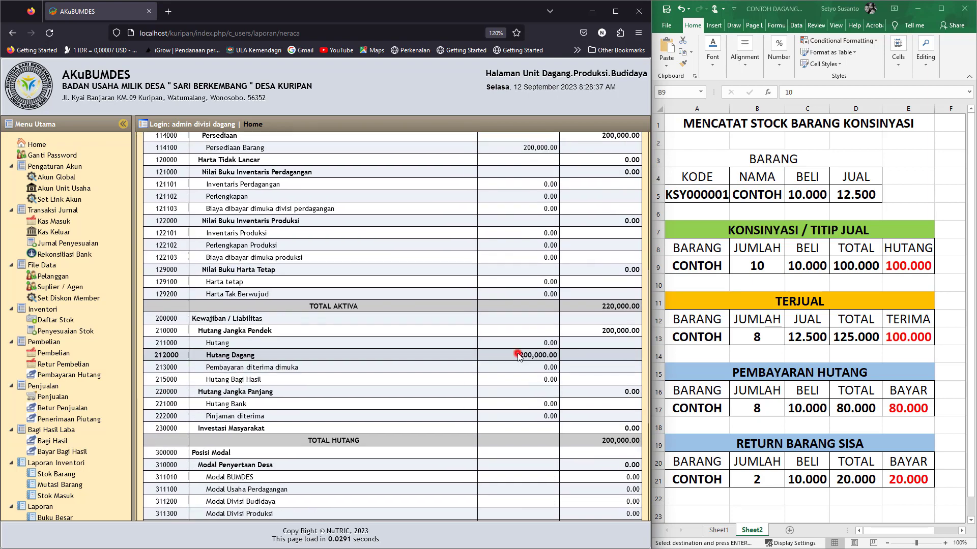
scroll(568, 356, "down", 2)
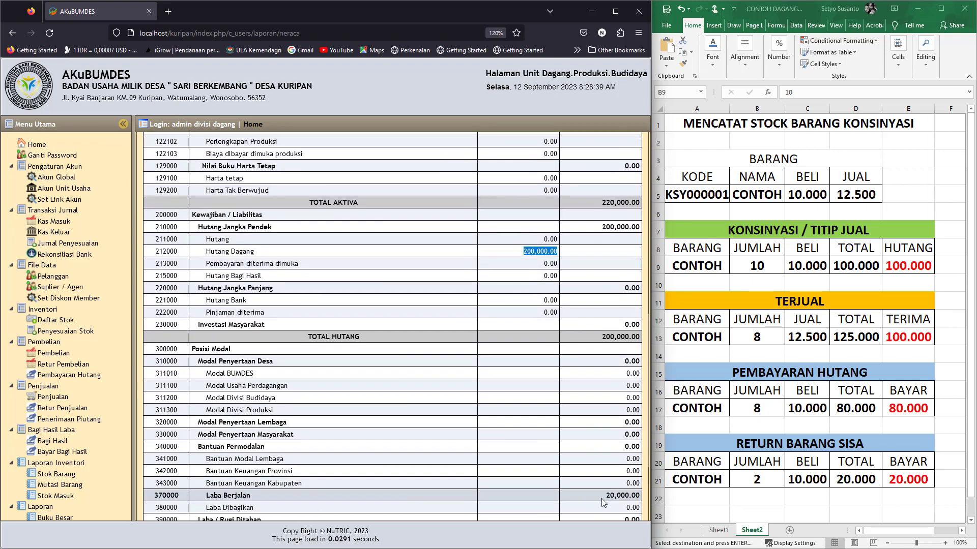
left_click_drag(605, 495, 626, 495)
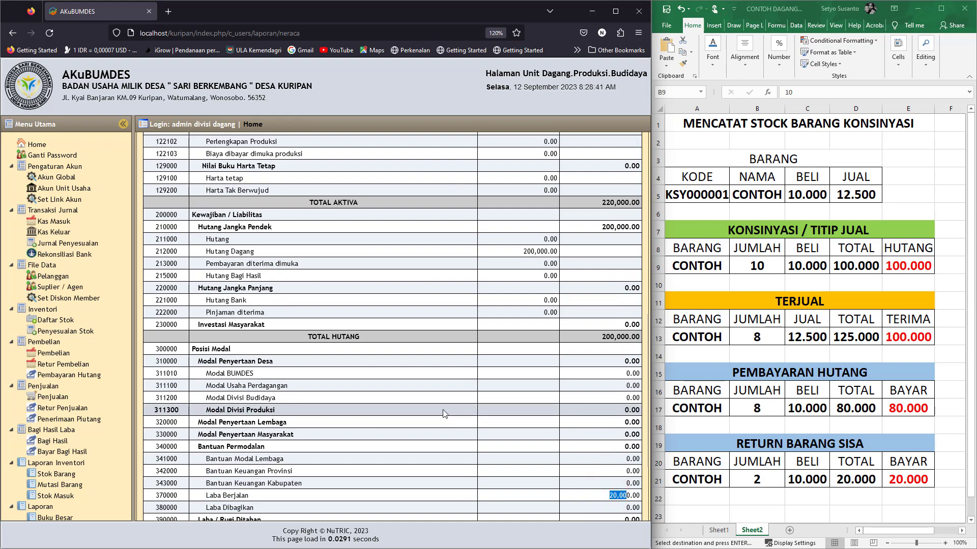